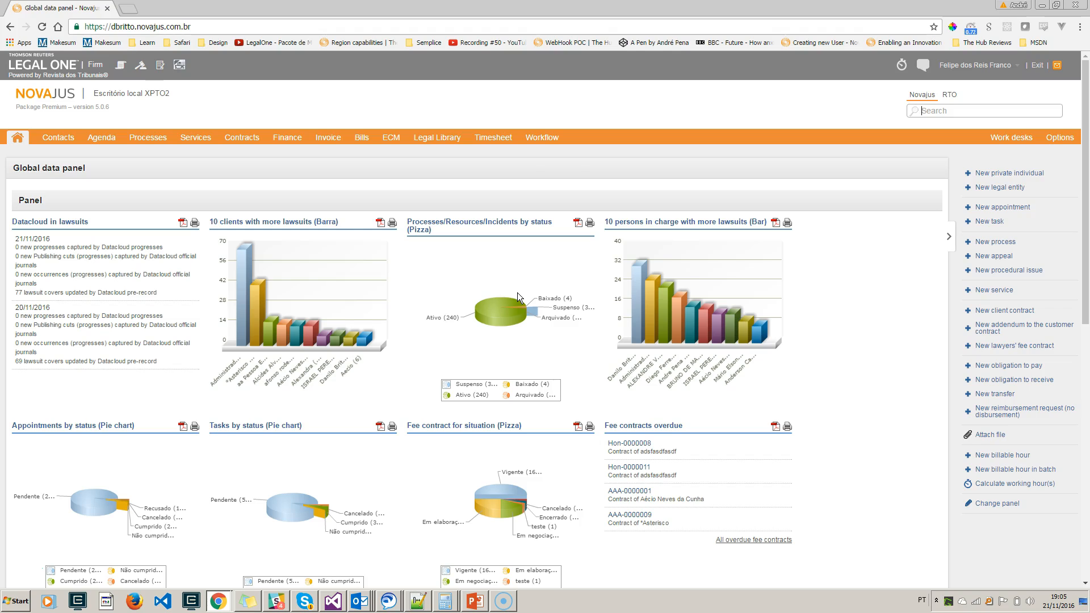
Compare the Legal One global data panel in the two open browser windows.
key(alt+Tab)
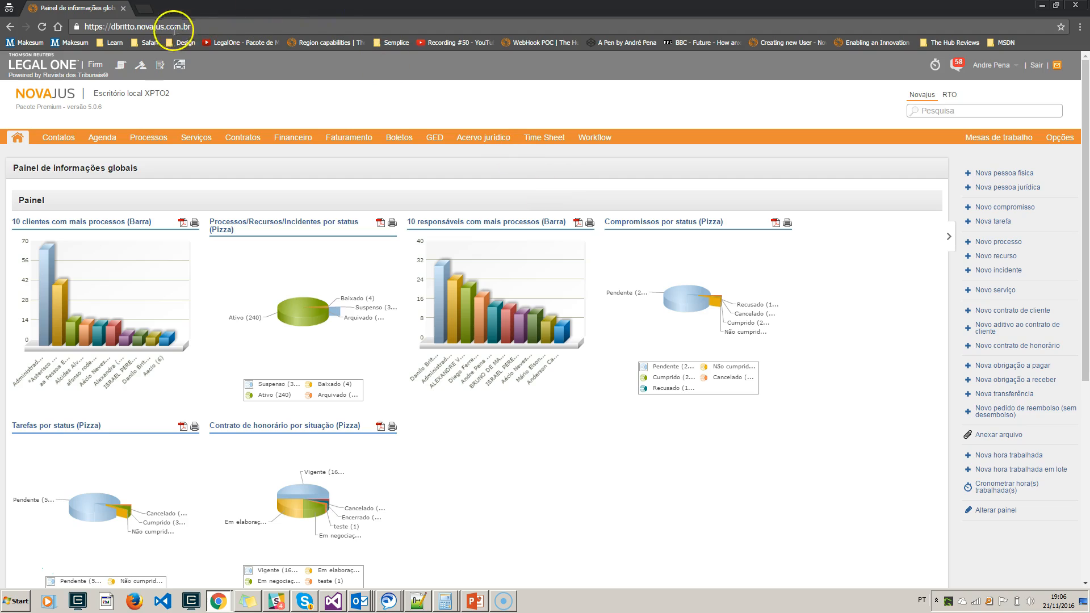
key(alt+Tab)
key(alt+Tab)
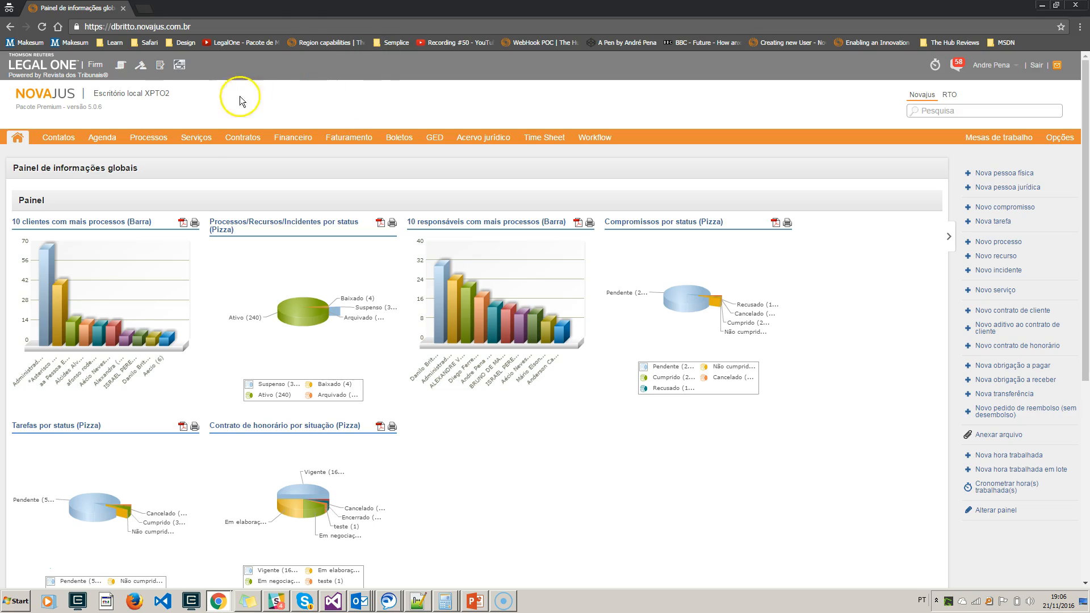
key(alt+Tab)
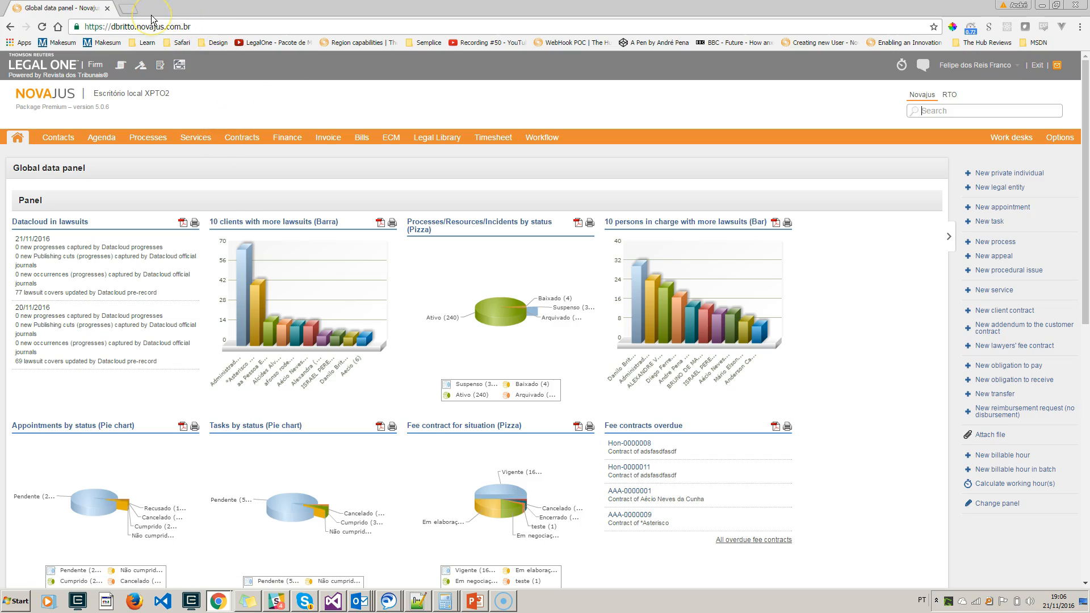
Open the chrome://extensions page in a new browser tab.
click(129, 9)
text(chrom)
key(Return)
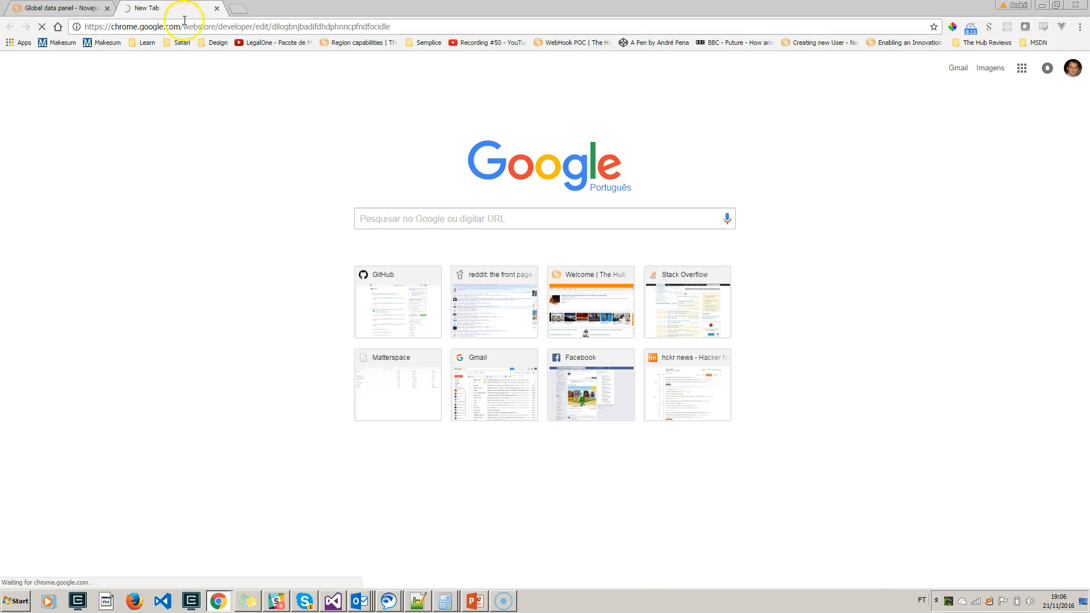
click(206, 26)
text(chrome:\extensions)
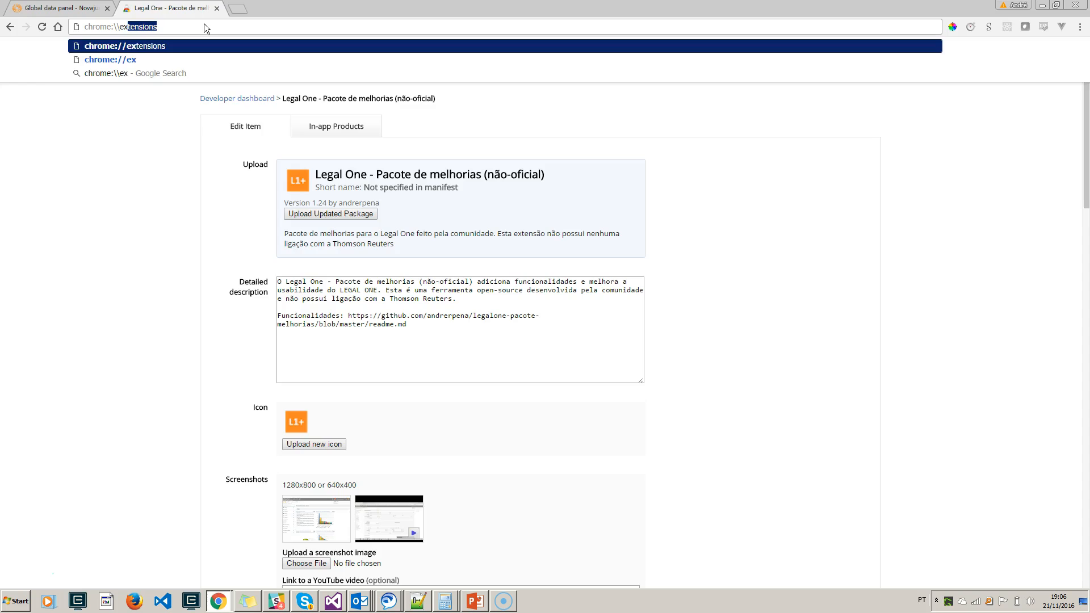
key(Return)
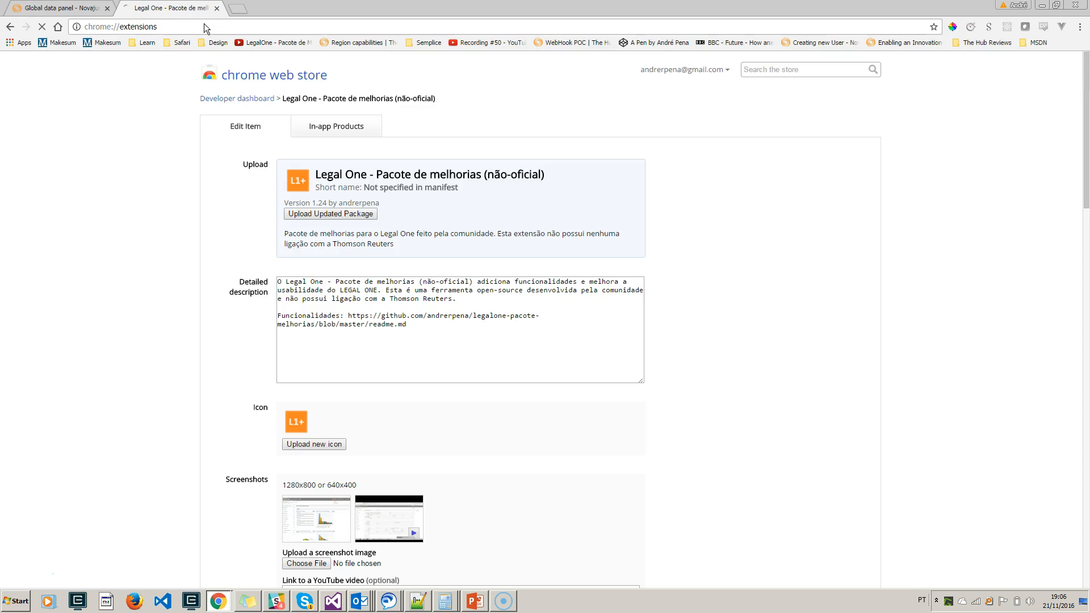
Go to the Chrome Web Store from the end of the extensions list and search it for "legal one".
scroll(255, 188, down, 10)
scroll(264, 230, down, 5)
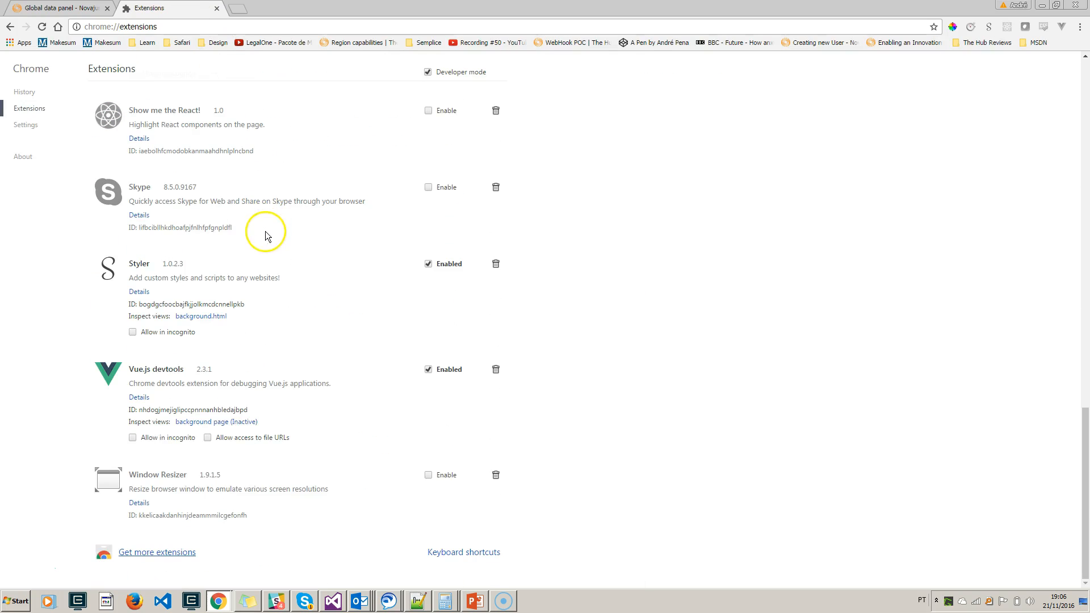
click(162, 554)
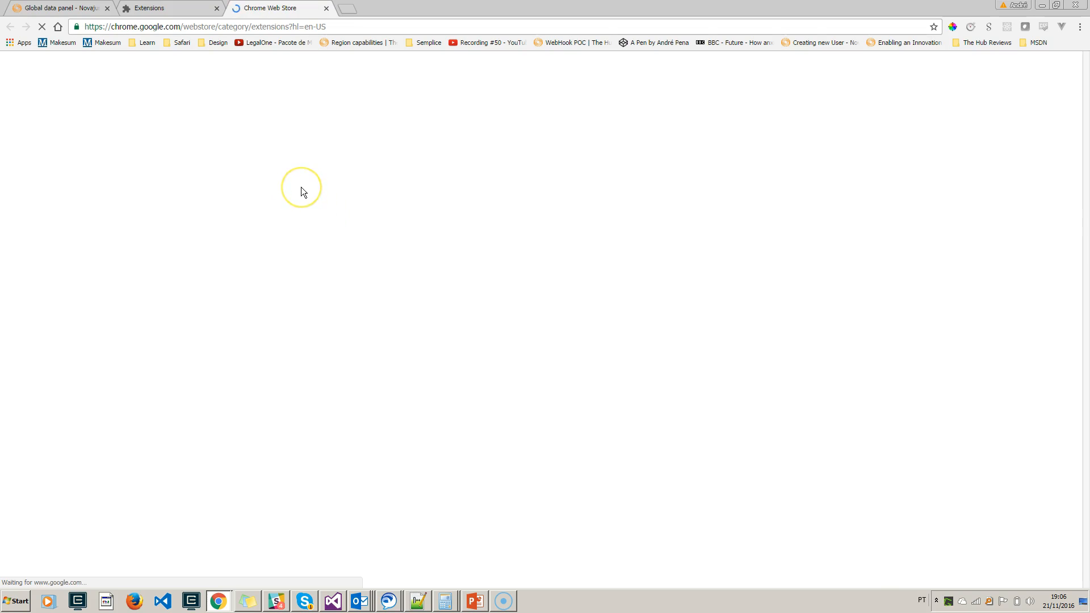
text(legal one)
key(Return)
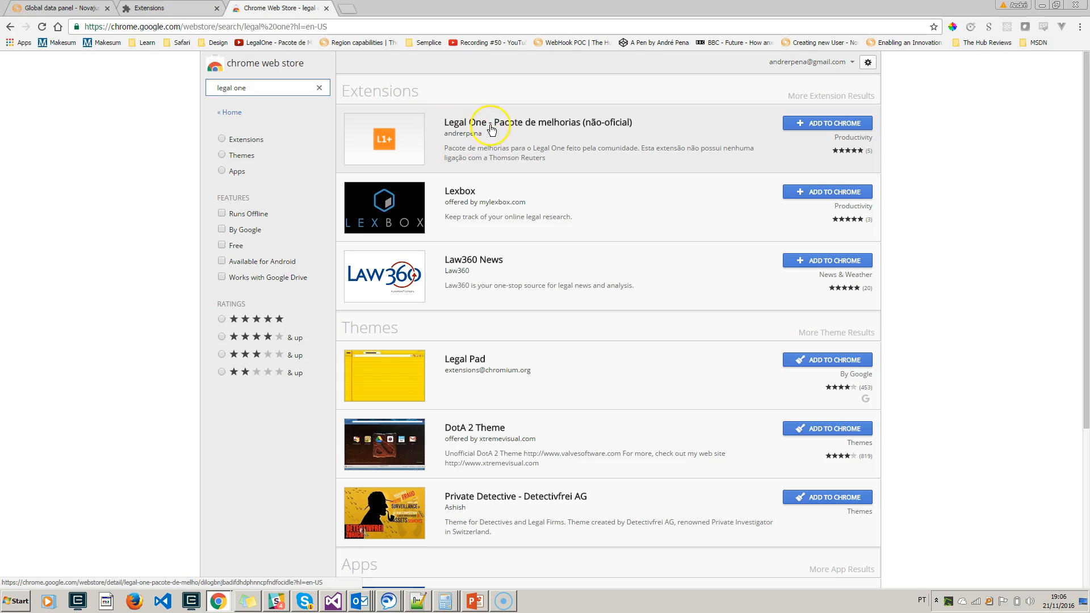
Add the extension "Legal One - Pacote de melhorias (não-oficial)" to Chrome and dismiss the installation notice.
click(838, 126)
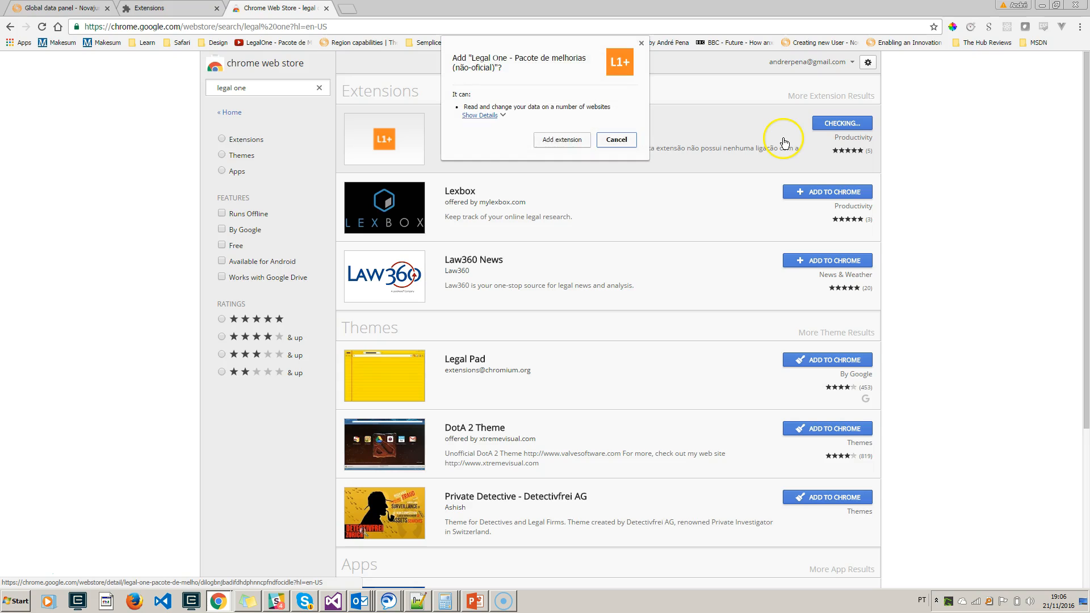
click(562, 140)
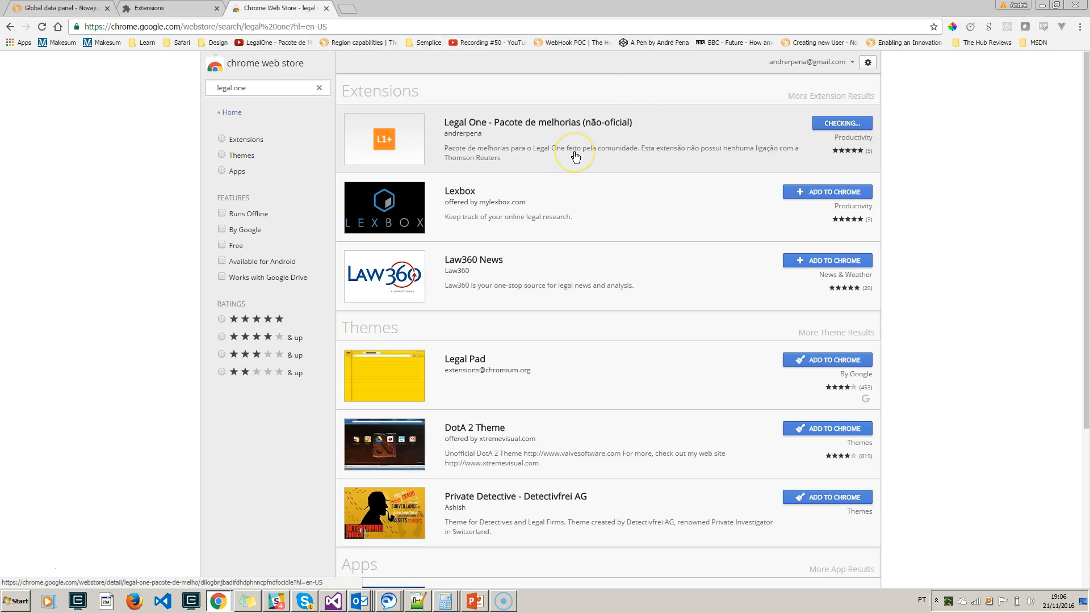
click(571, 132)
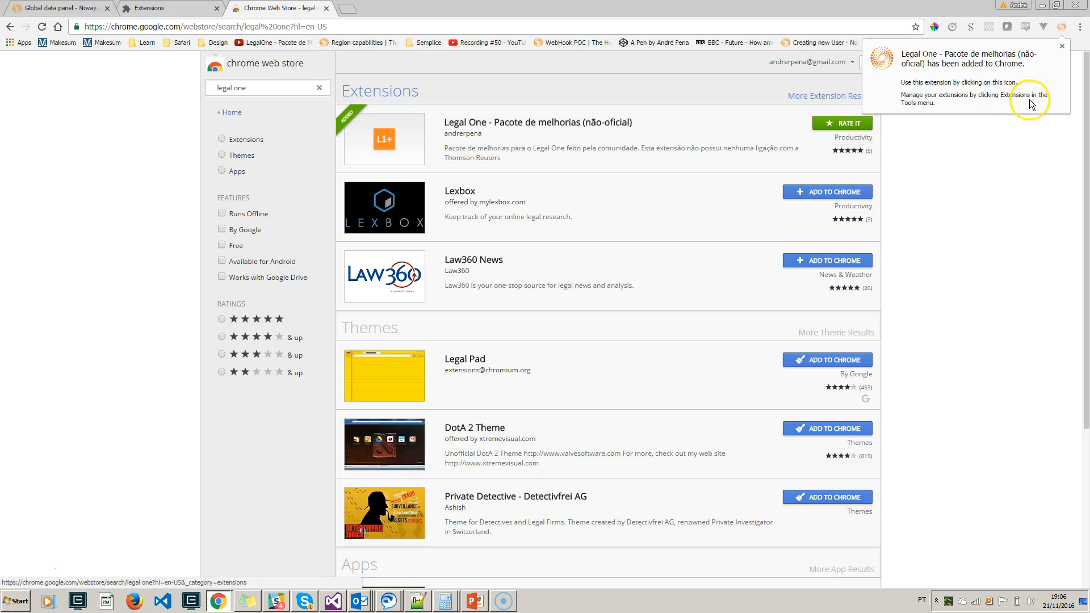
click(1063, 46)
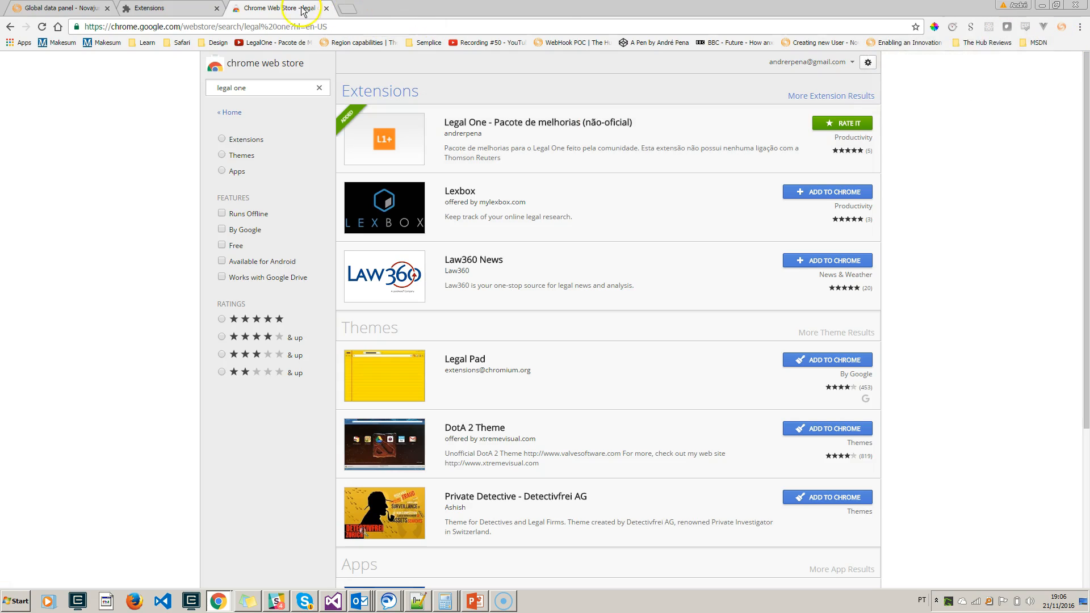
Compare the Legal One global data panel with the extension installed against the browser window without it.
click(61, 8)
click(375, 277)
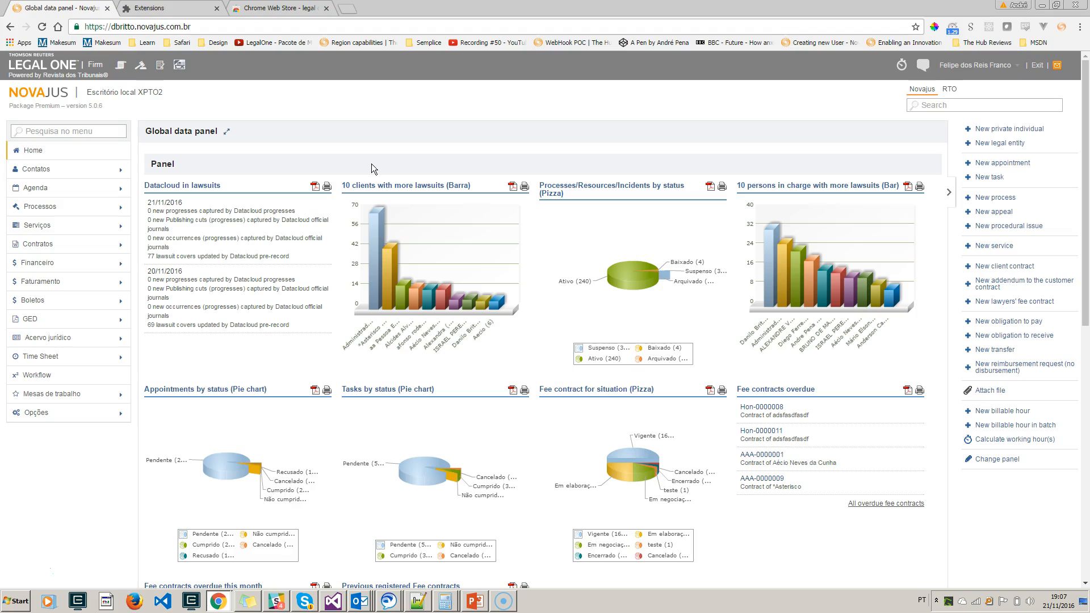
key(alt+Tab)
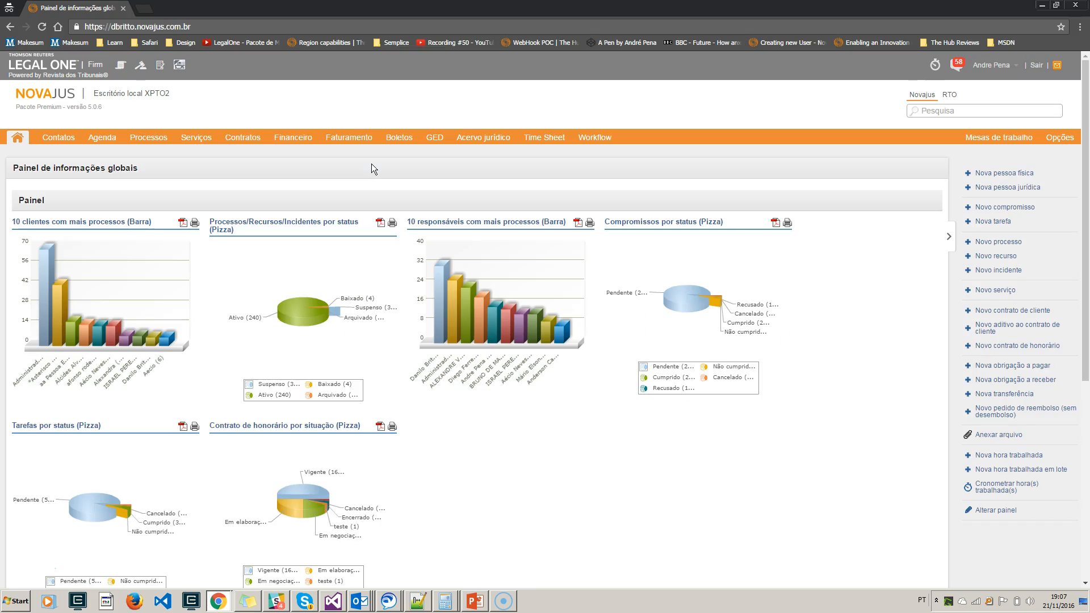
key(alt+Tab)
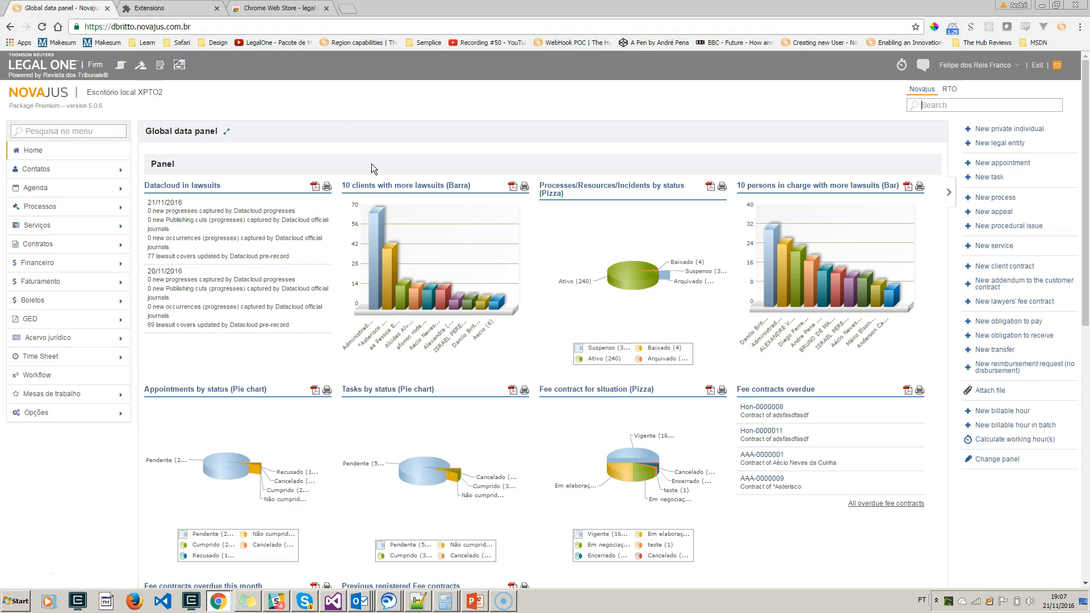
Search Google for "legalone pacote de melhorias" in a new tab and open the extension's GitHub repository.
click(348, 9)
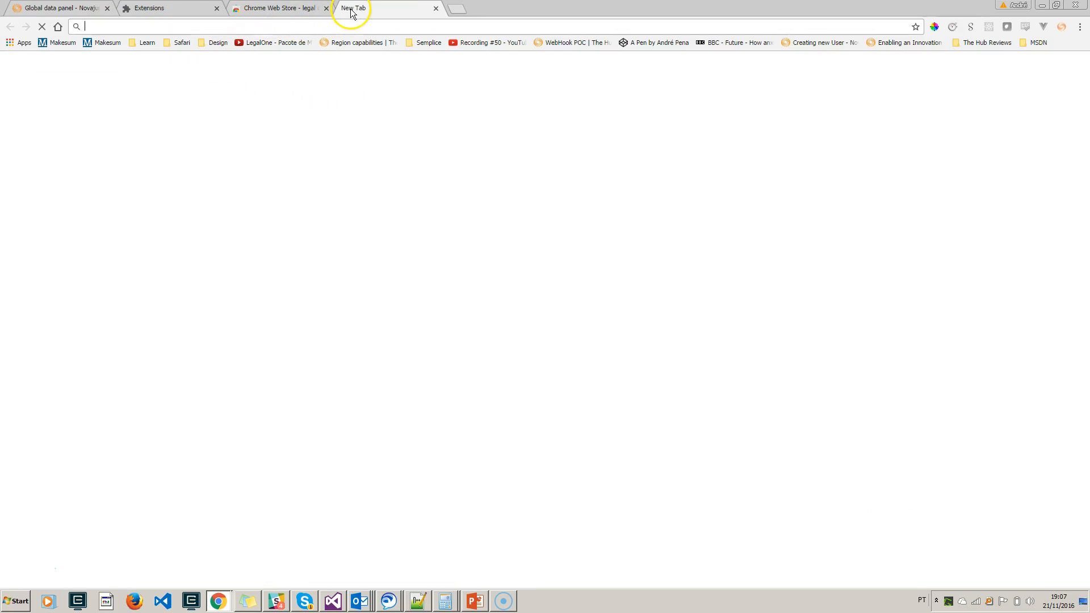
text(lega)
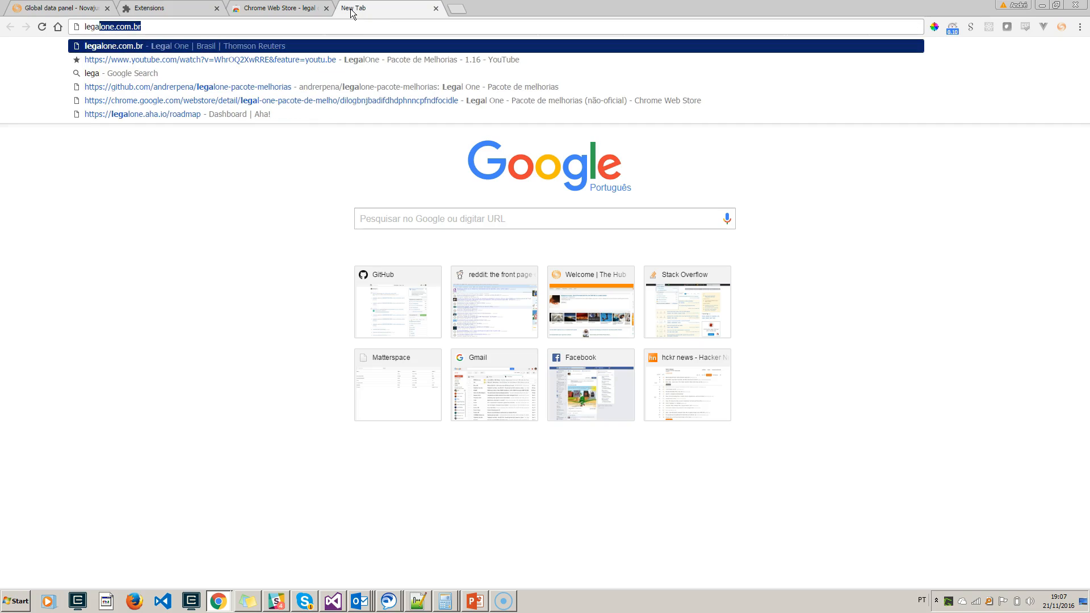
text(lone )
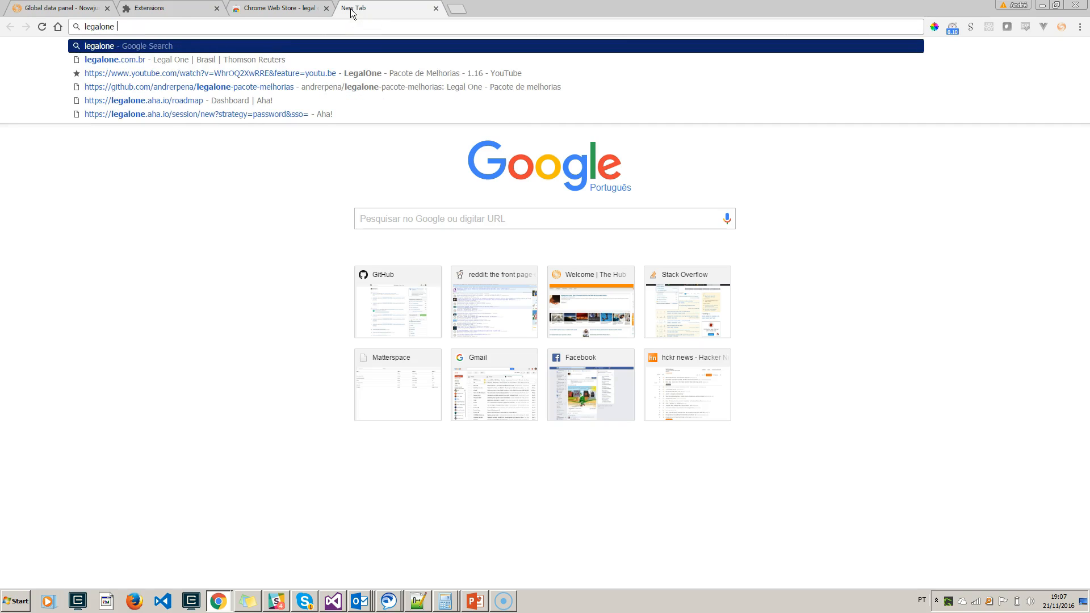
text(pacote de )
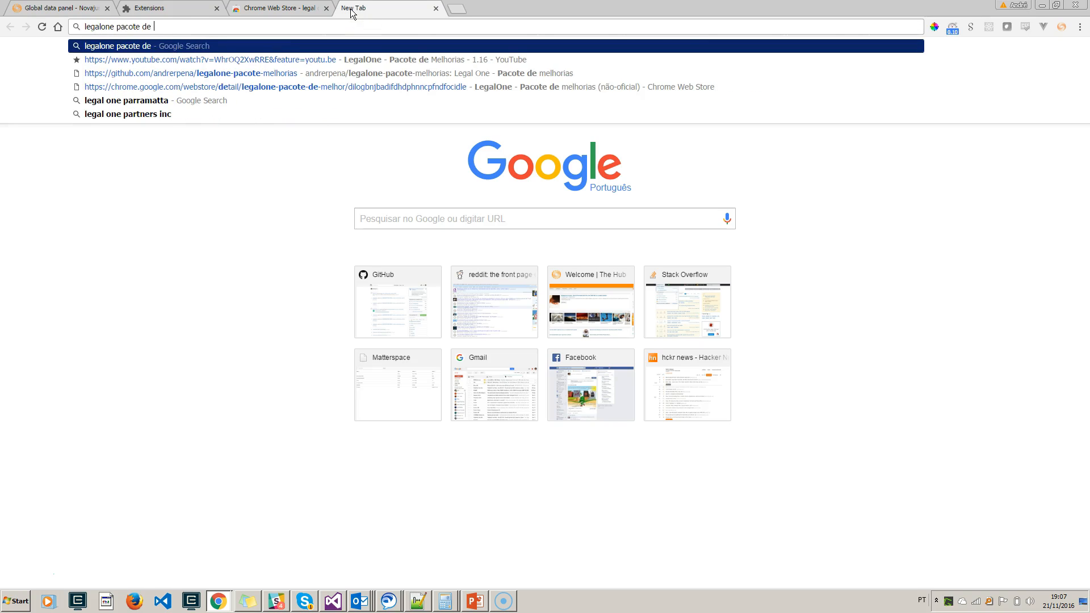
text(melhorias)
key(Return)
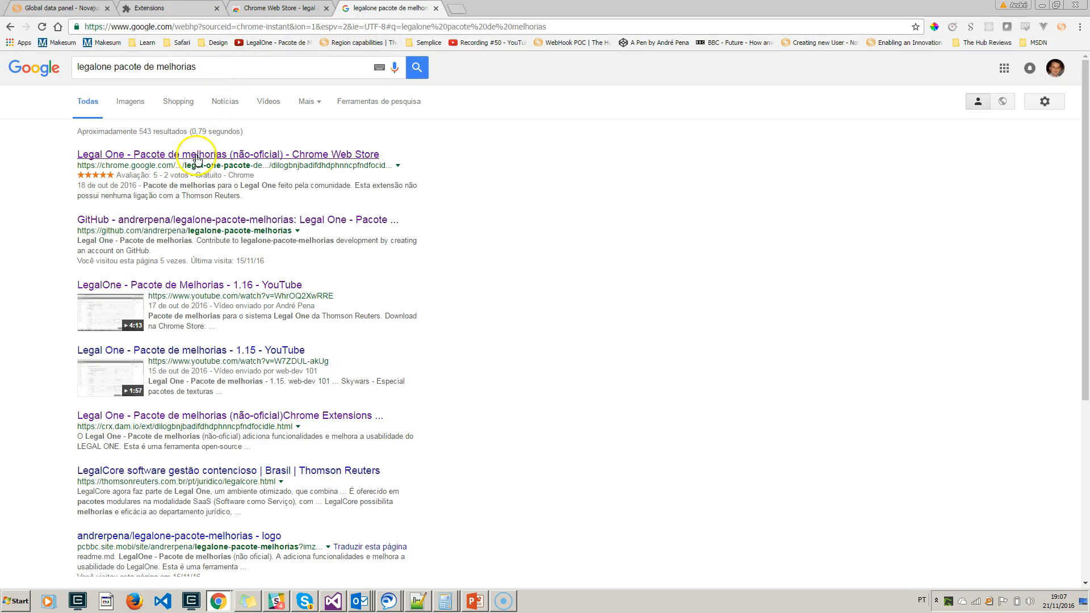
click(200, 223)
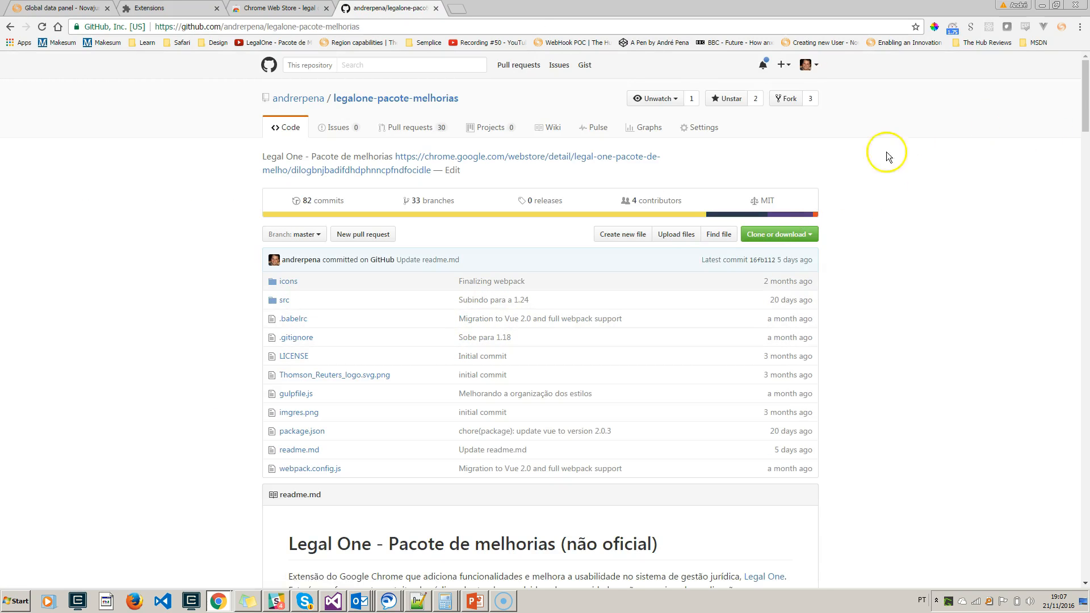
Highlight "Design mais limpo, com cores menos vibrantes" under Funcionalidades in the readme and compare that design in the Legal One windows.
scroll(431, 193, down, 6)
drag(1083, 149, 1086, 267)
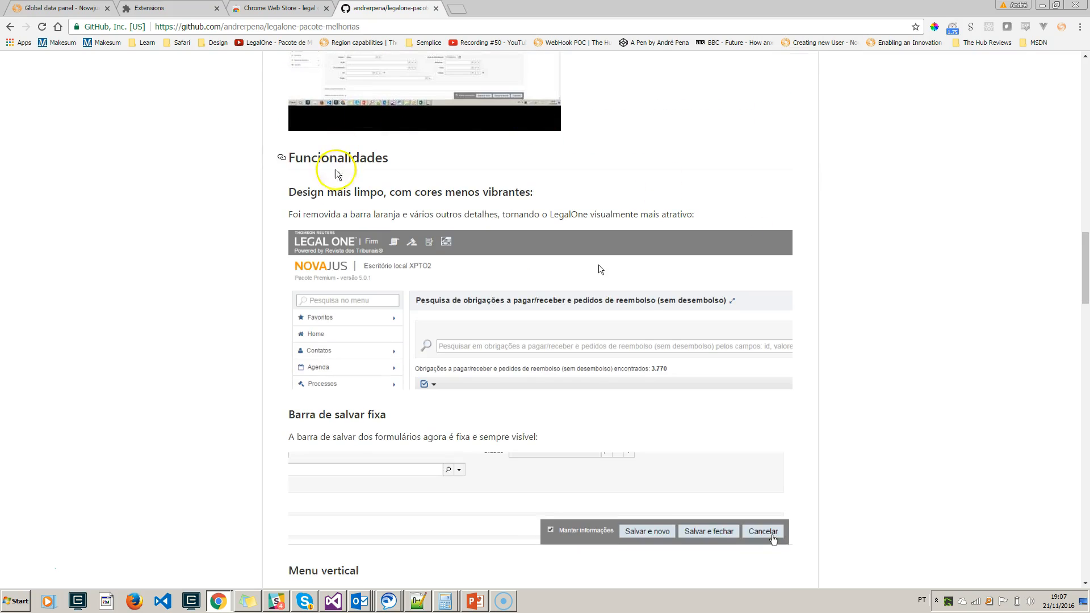
drag(290, 194, 530, 192)
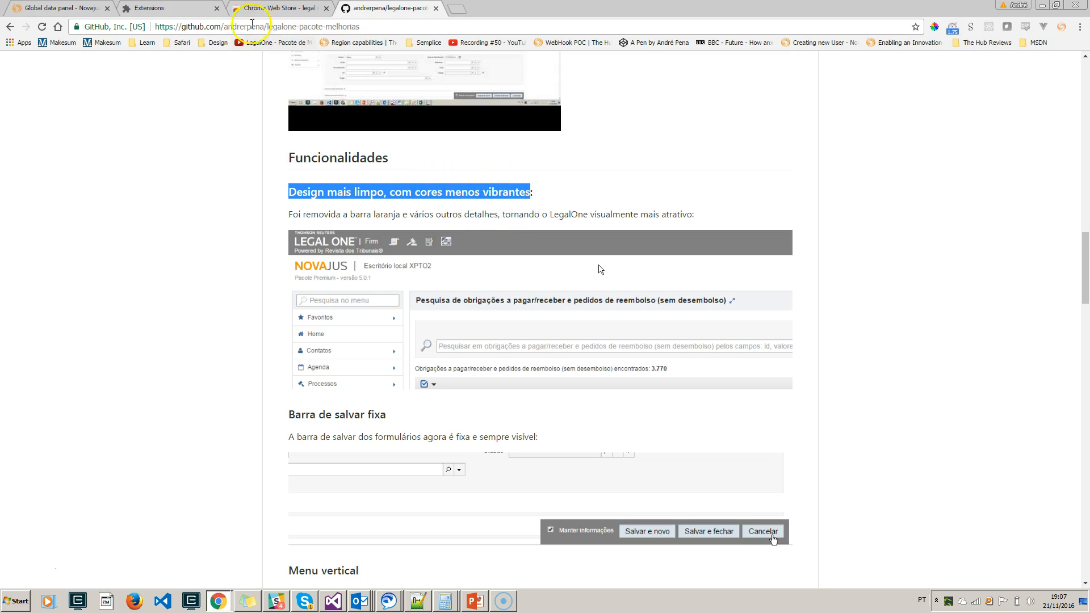
click(57, 10)
key(alt+Tab)
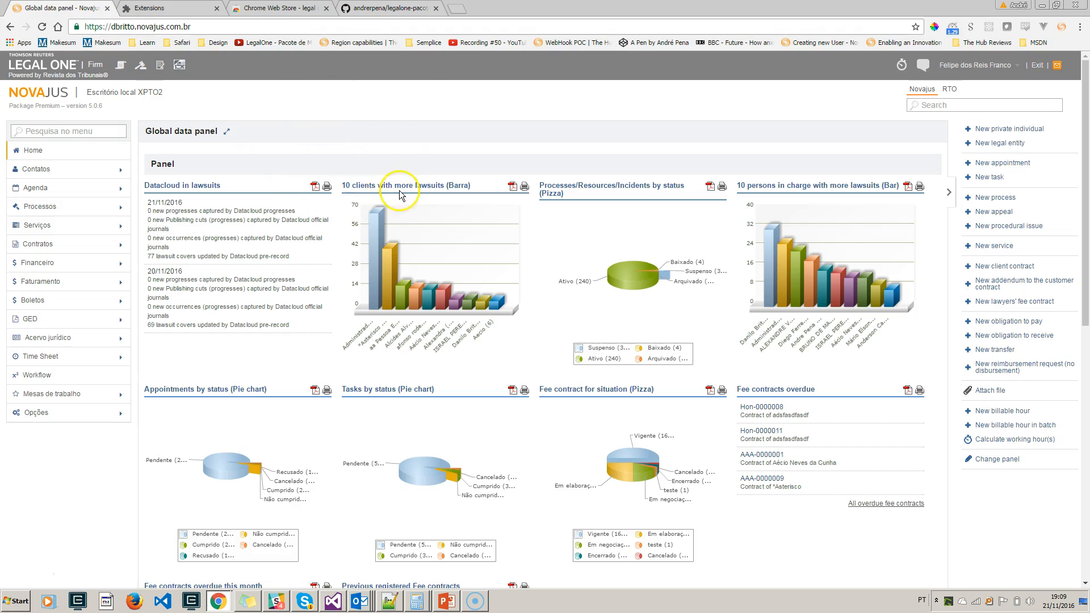
Return to the GitHub readme and examine the "Barra de salvar fixa" feature section.
click(391, 7)
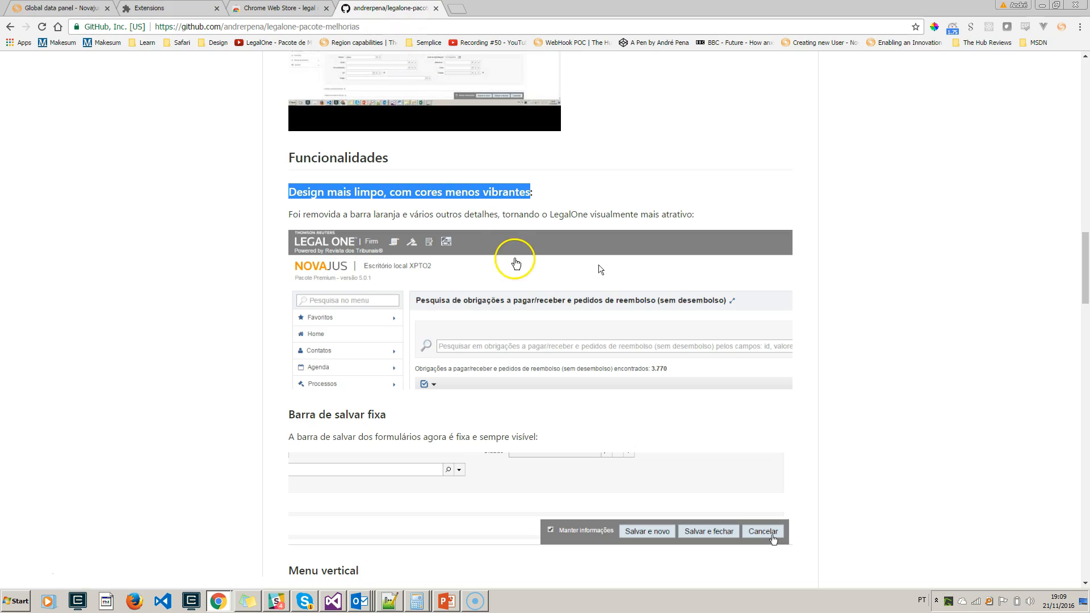
scroll(521, 258, down, 2)
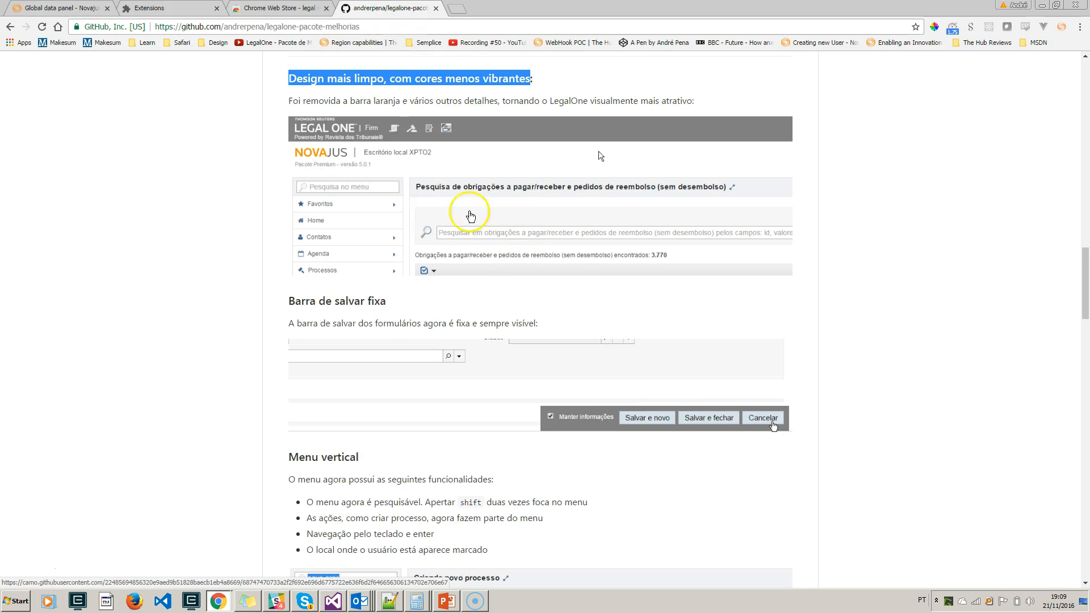
drag(295, 301, 378, 324)
In the Legal One window without the extension, set the user profile's language to Inglês (Reino Unido) and save it.
click(40, 9)
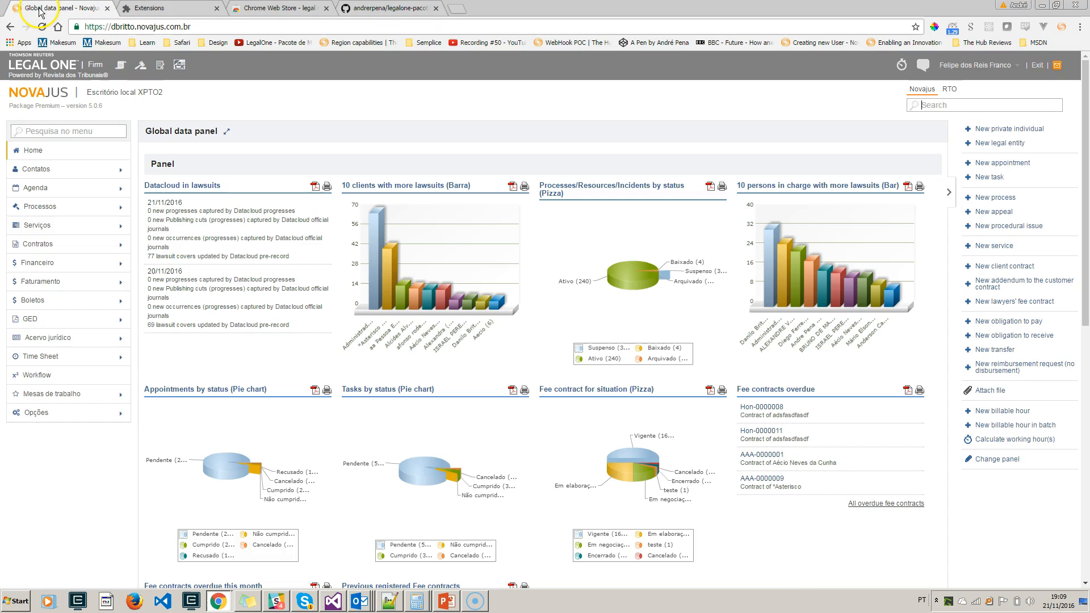
key(alt+Tab)
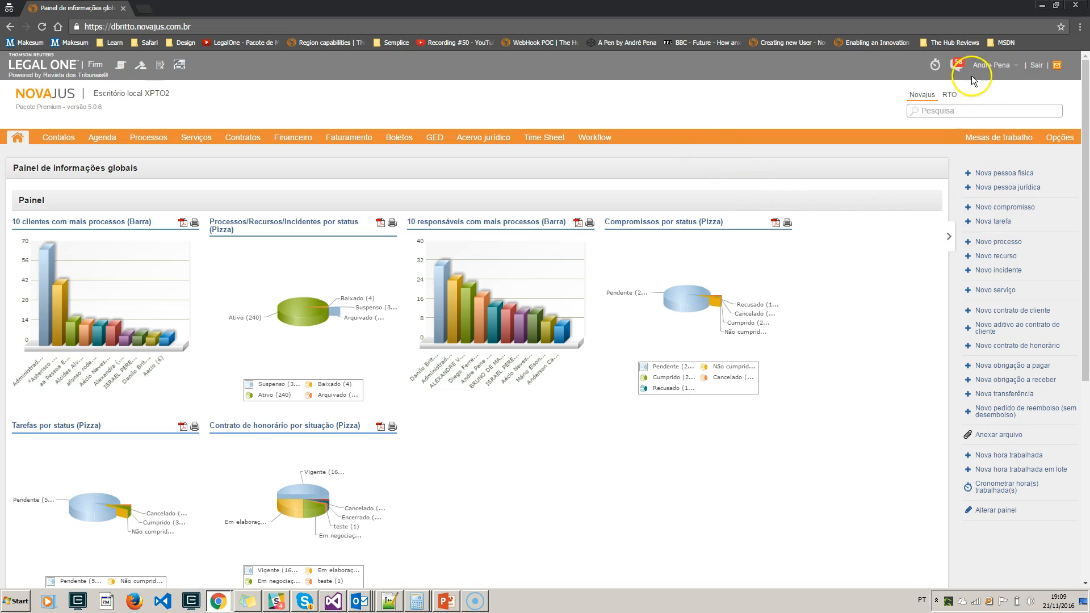
click(991, 64)
click(1009, 84)
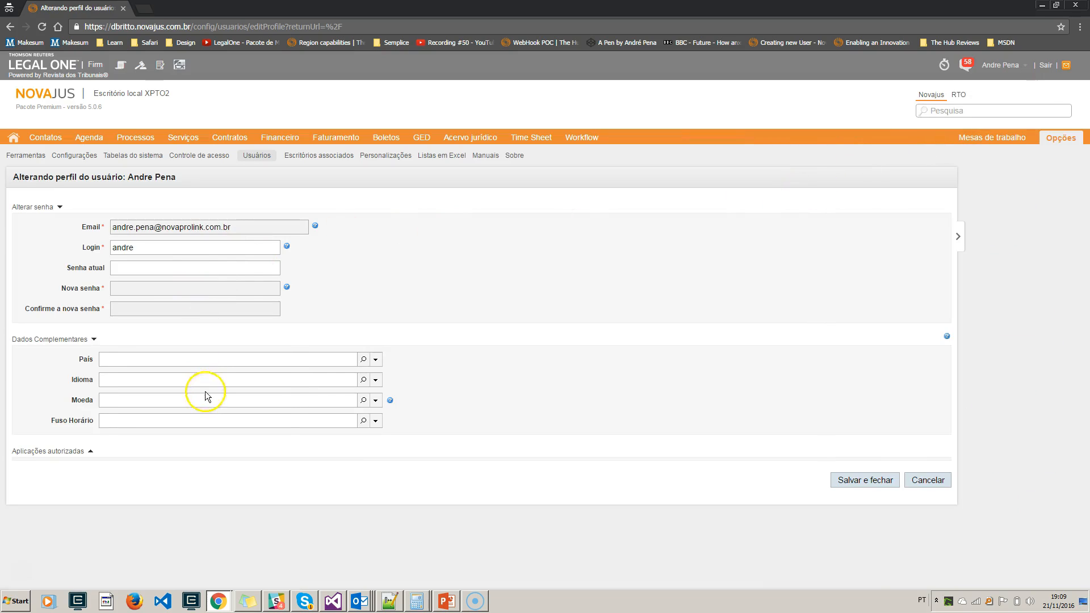
click(375, 380)
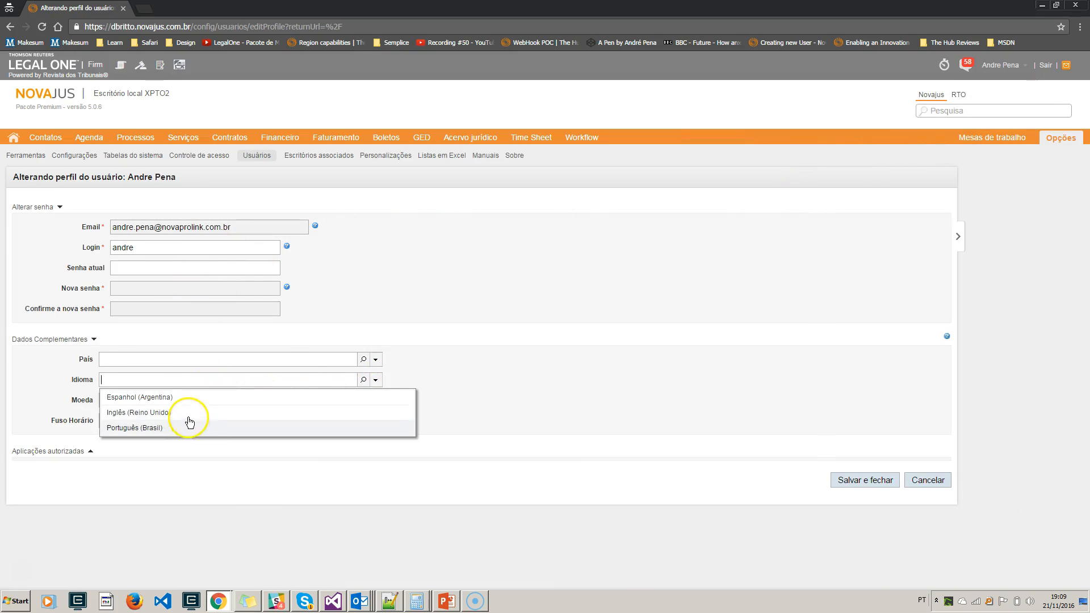
click(188, 414)
click(886, 480)
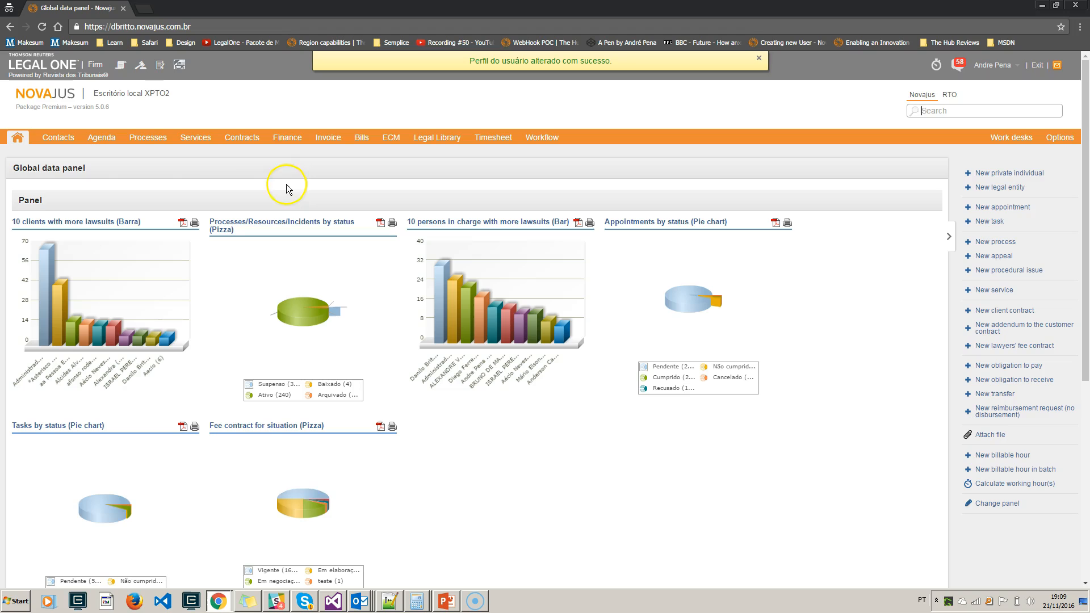
In the Legal One window without the extension, open a new process form and examine where its save buttons are.
click(151, 145)
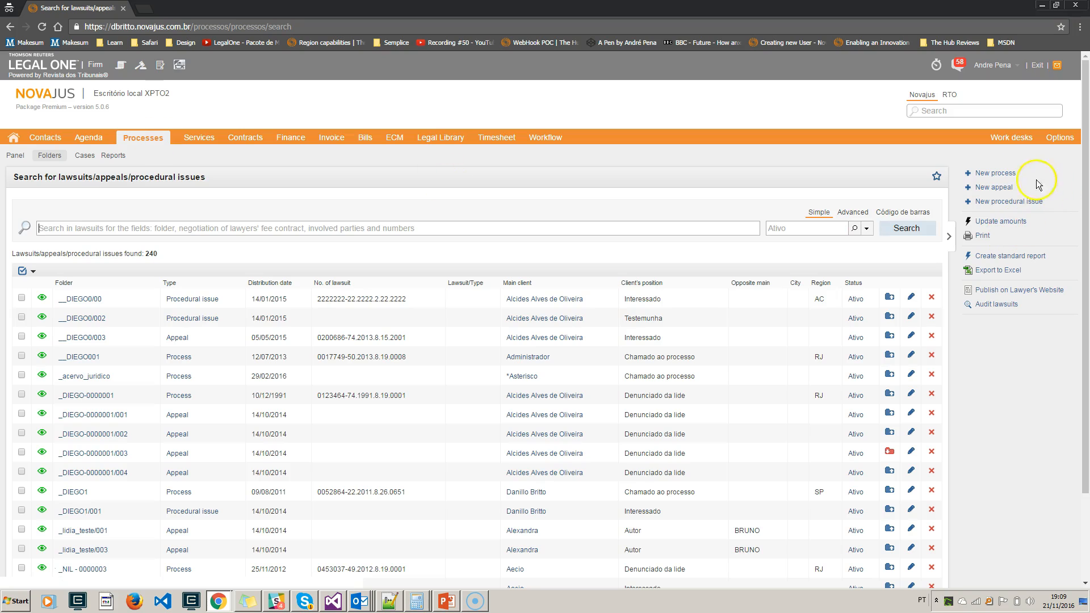
click(1007, 178)
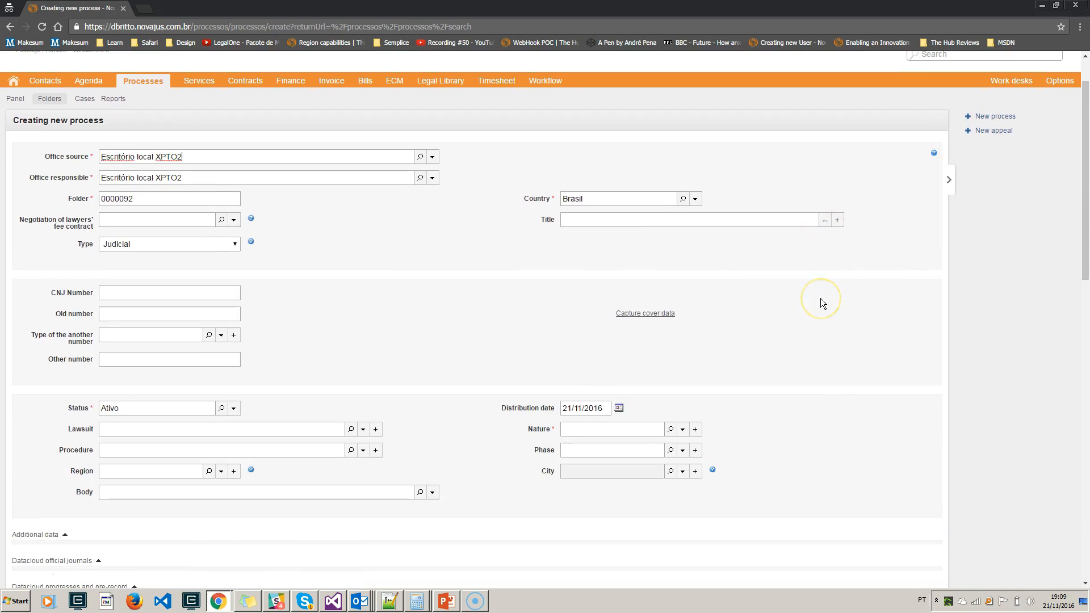
scroll(820, 298, down, 10)
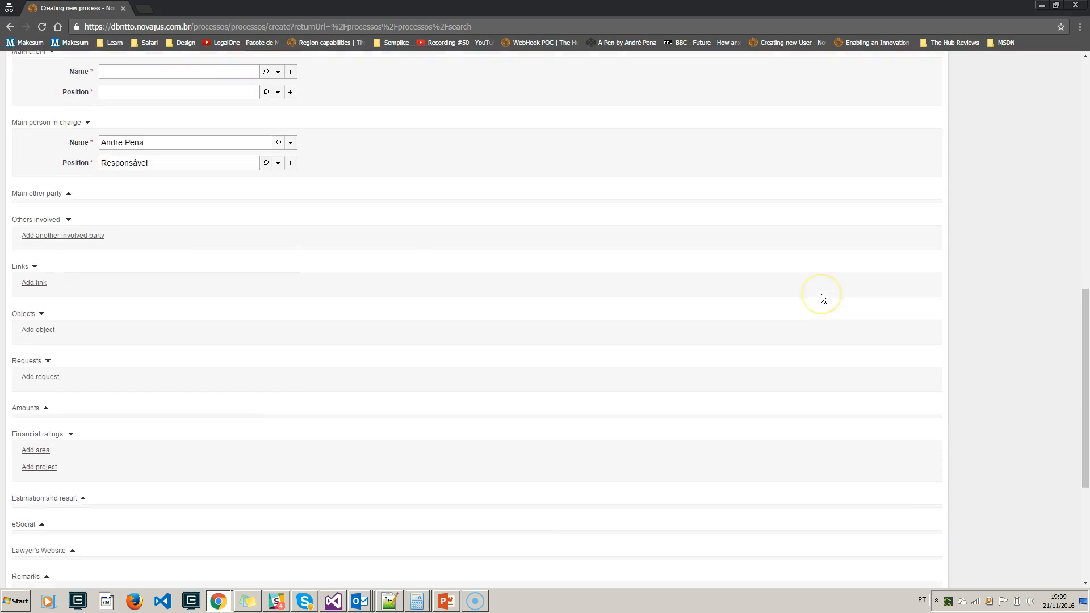
scroll(821, 294, down, 4)
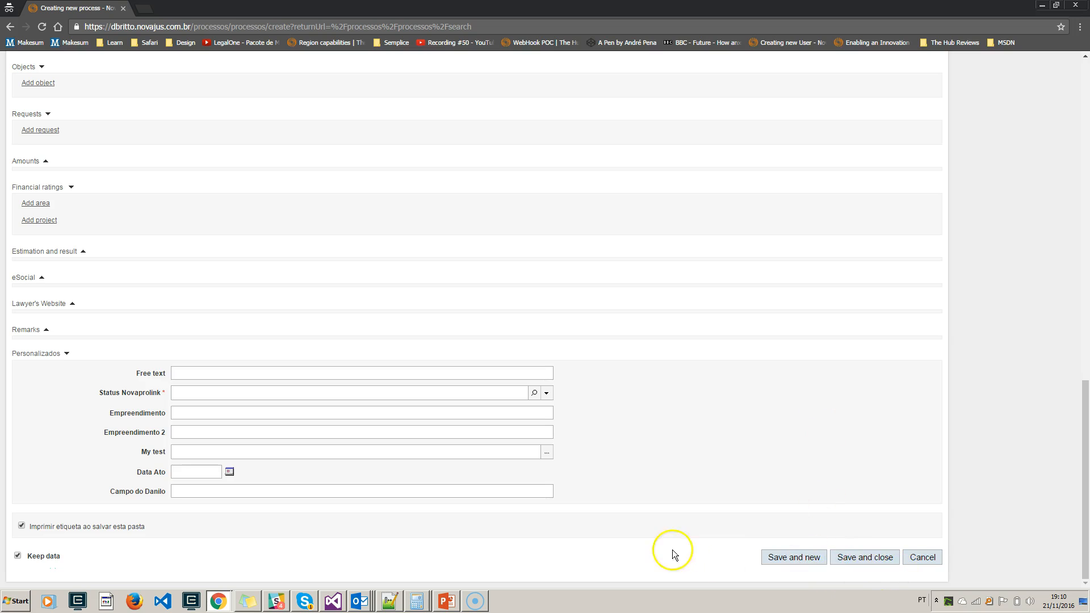
scroll(654, 539, up, 15)
scroll(455, 410, down, 5)
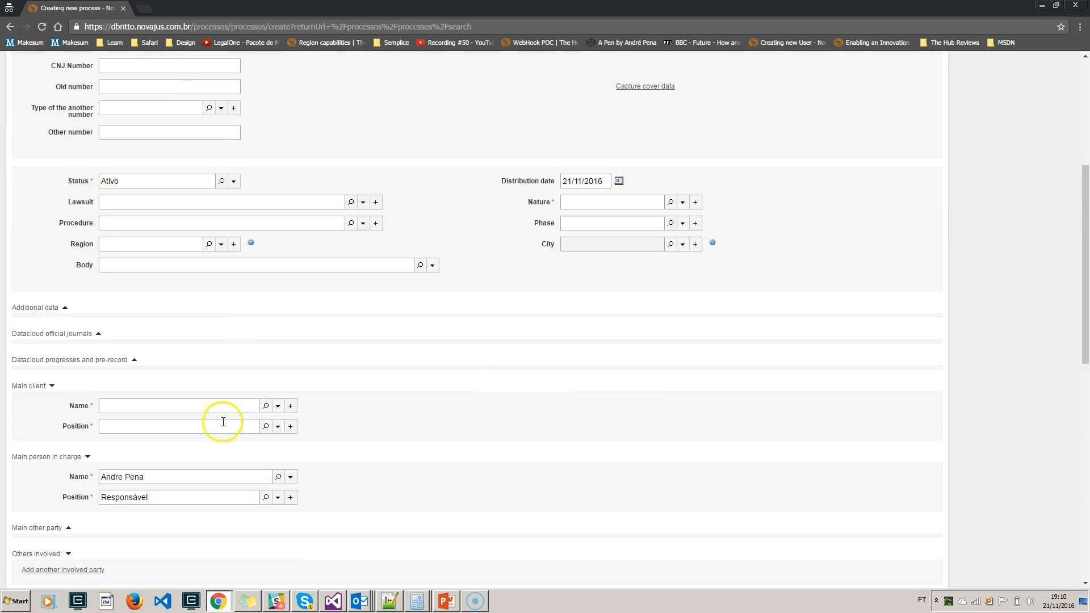
Expand the Additional data, Datacloud official journals and Datacloud progresses and pre-record sections, and go to the save buttons at the form's end.
click(178, 308)
scroll(182, 309, down, 3)
click(173, 294)
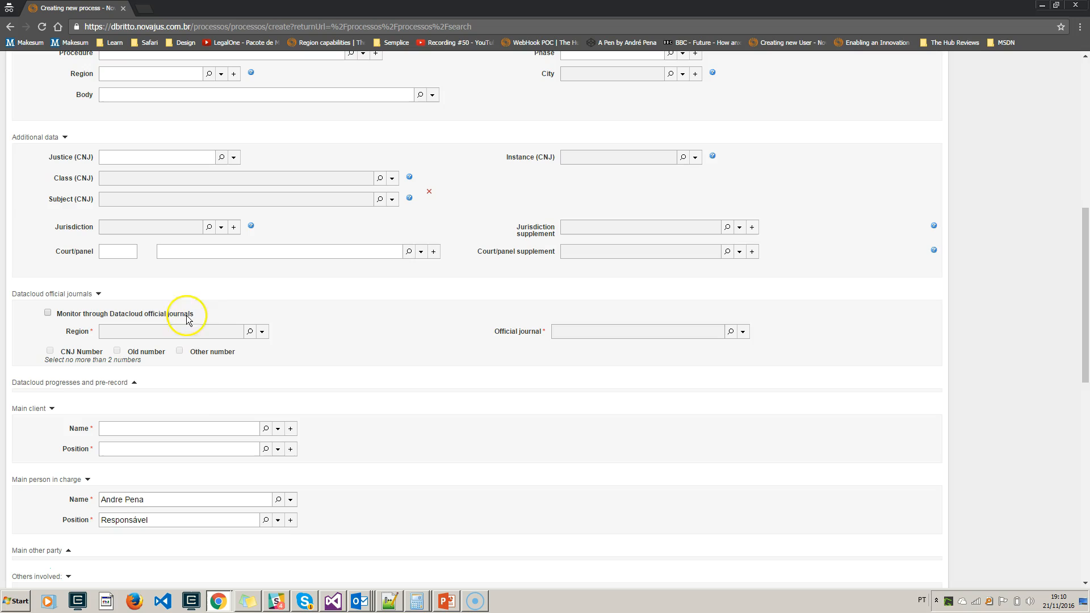
click(197, 387)
scroll(316, 433, up, 8)
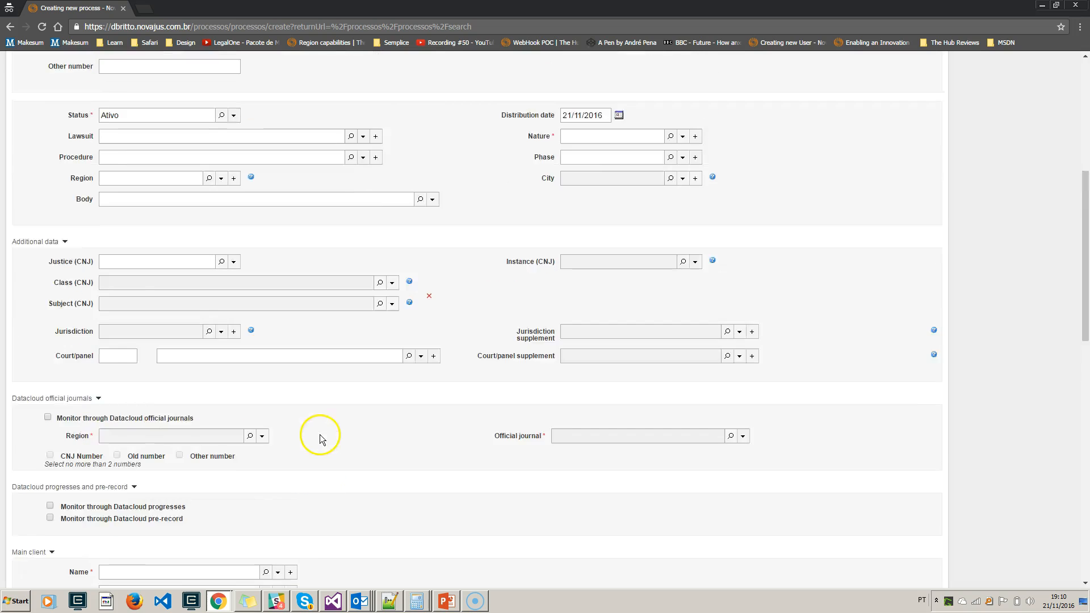
scroll(324, 434, up, 1)
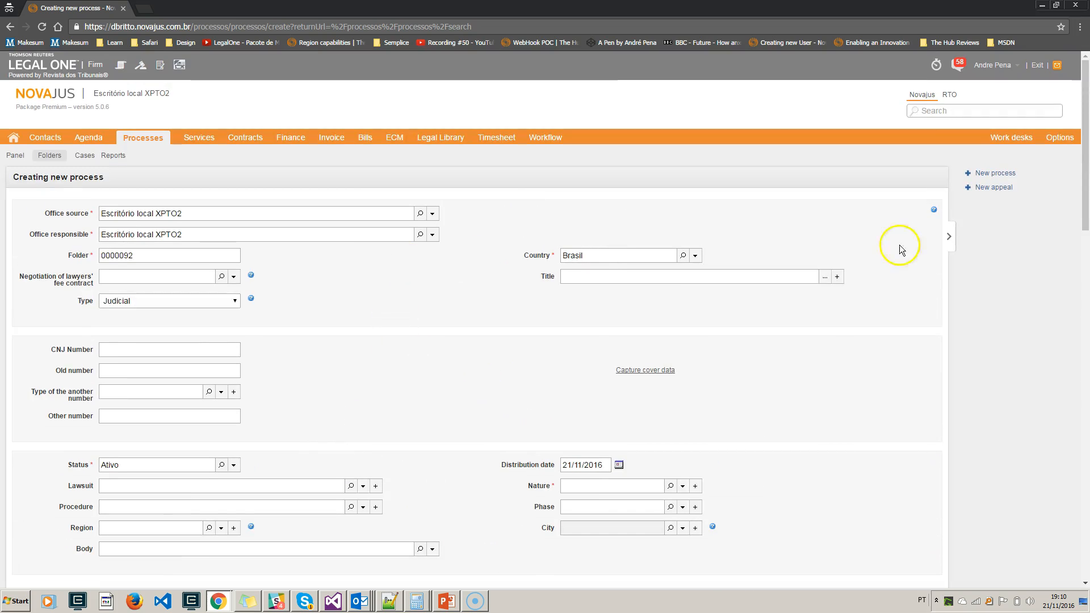
drag(1085, 135, 1087, 484)
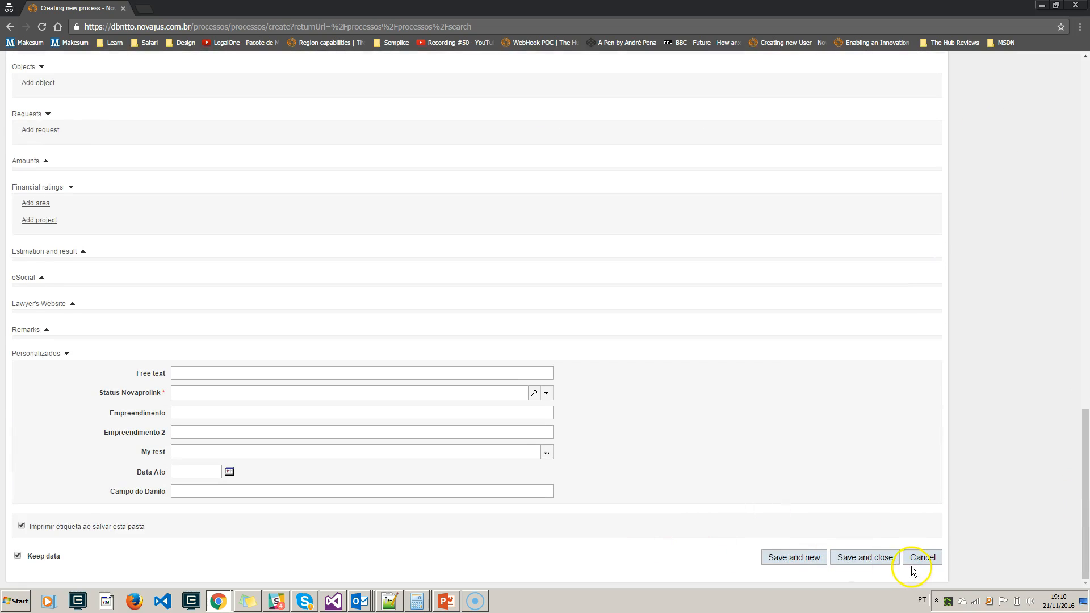
Switch to the Legal One window with the extension, open Novo processo under Processos > Pastas, and examine the fixed save bar.
key(alt+Tab)
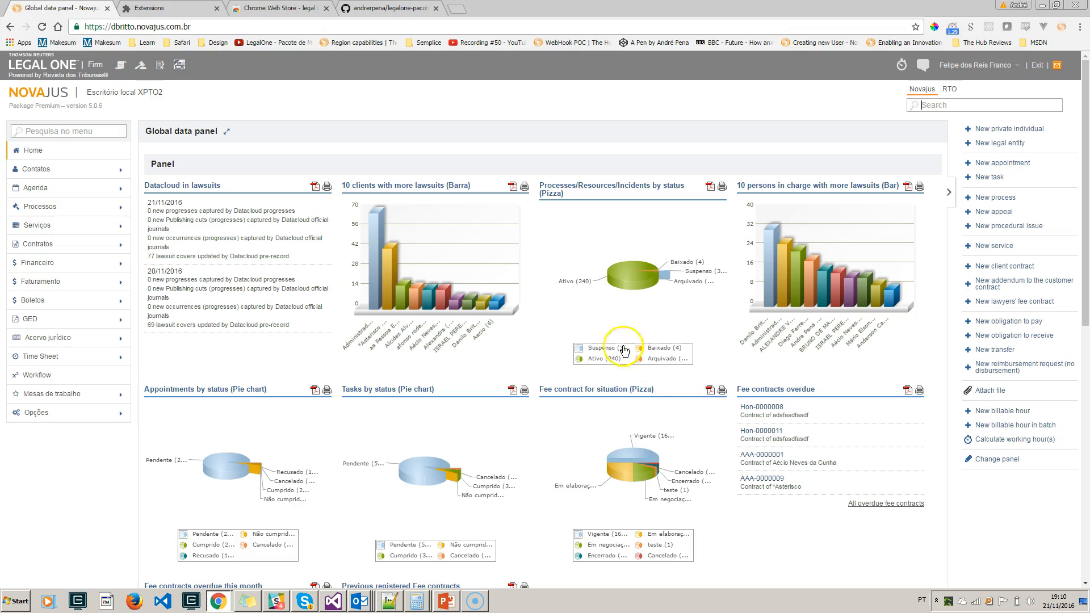
click(122, 209)
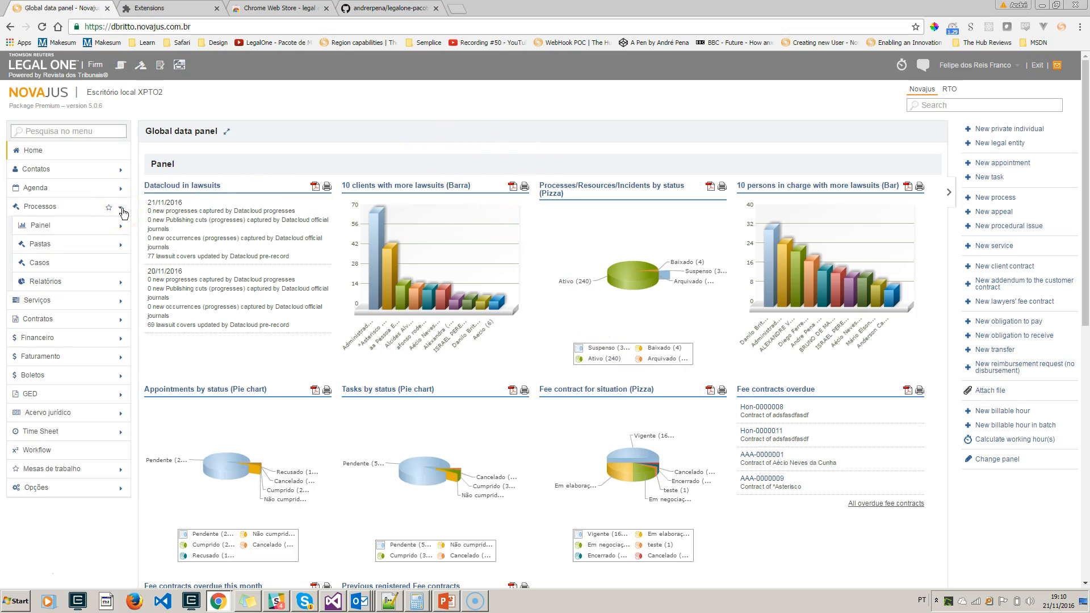
click(117, 244)
click(68, 264)
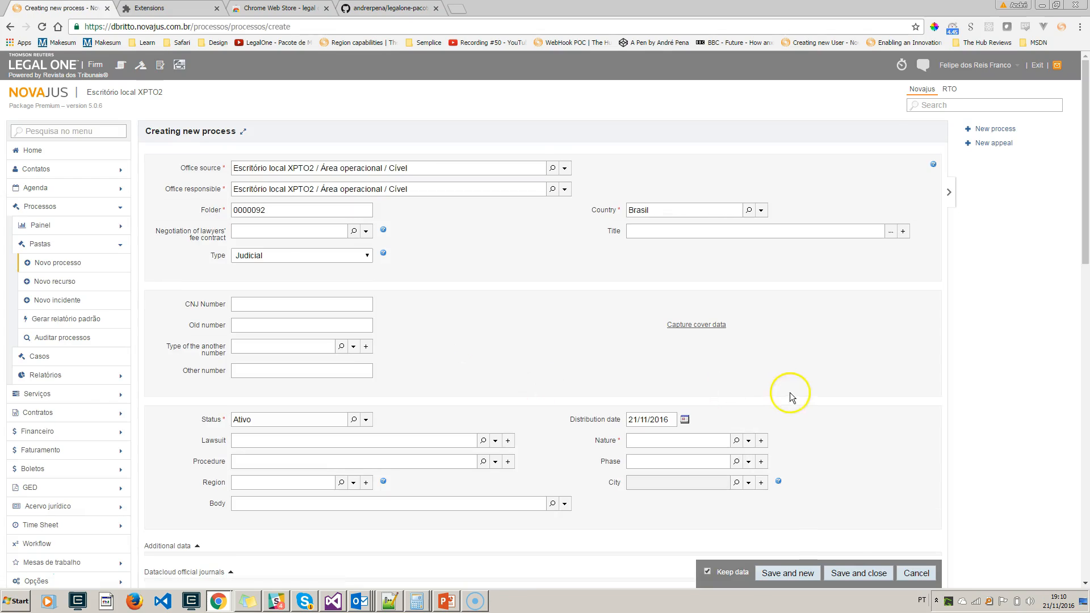
scroll(619, 325, down, 1)
scroll(618, 327, up, 1)
Try to save and close the new process without filling it in, and review the form's mandatory fields.
click(841, 571)
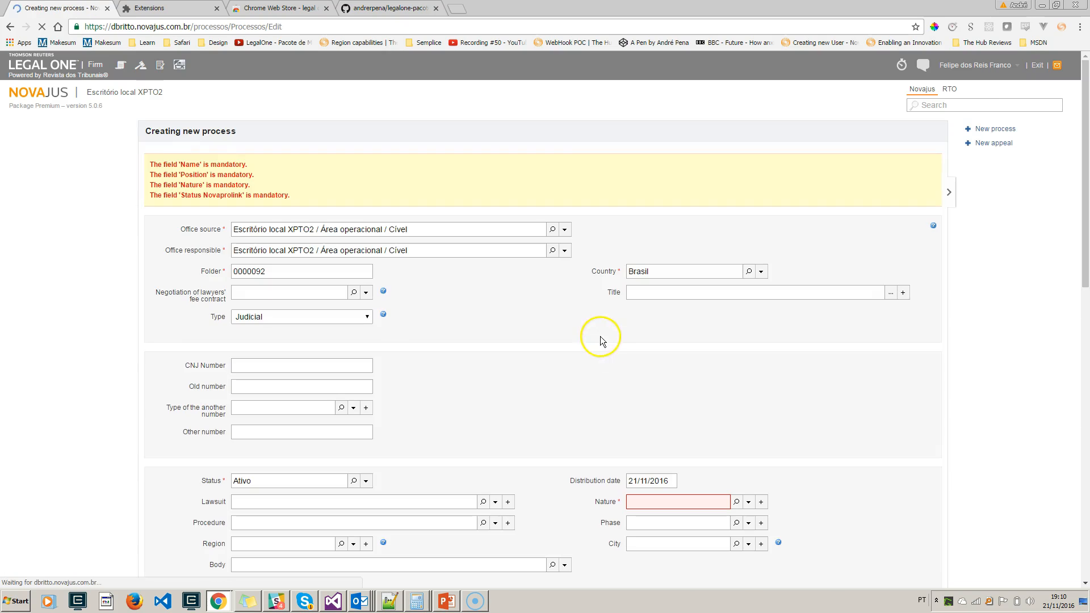
scroll(560, 340, down, 4)
scroll(552, 370, down, 5)
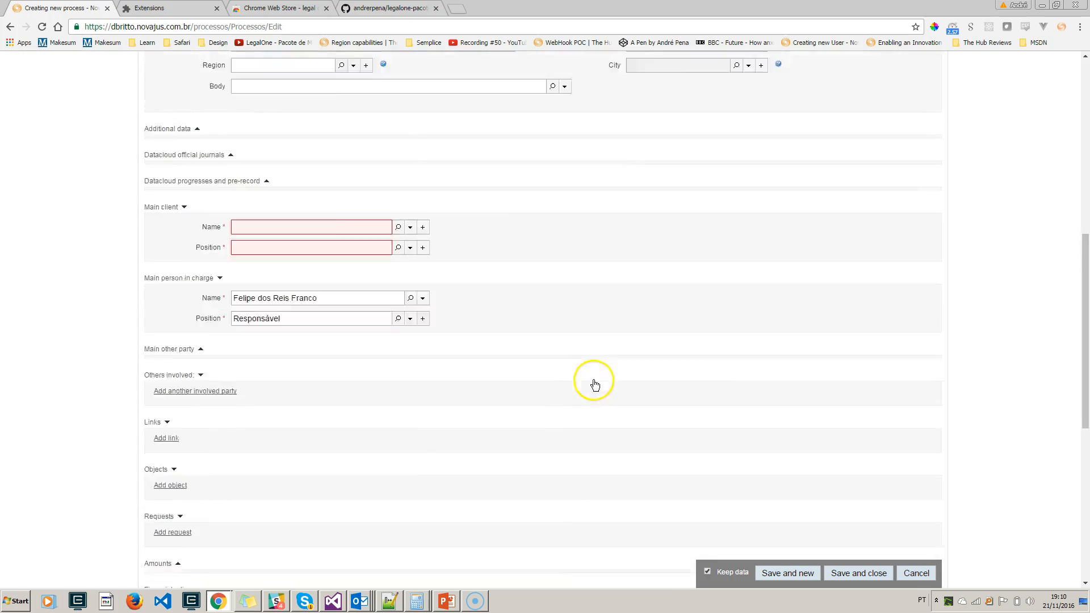
scroll(715, 449, up, 9)
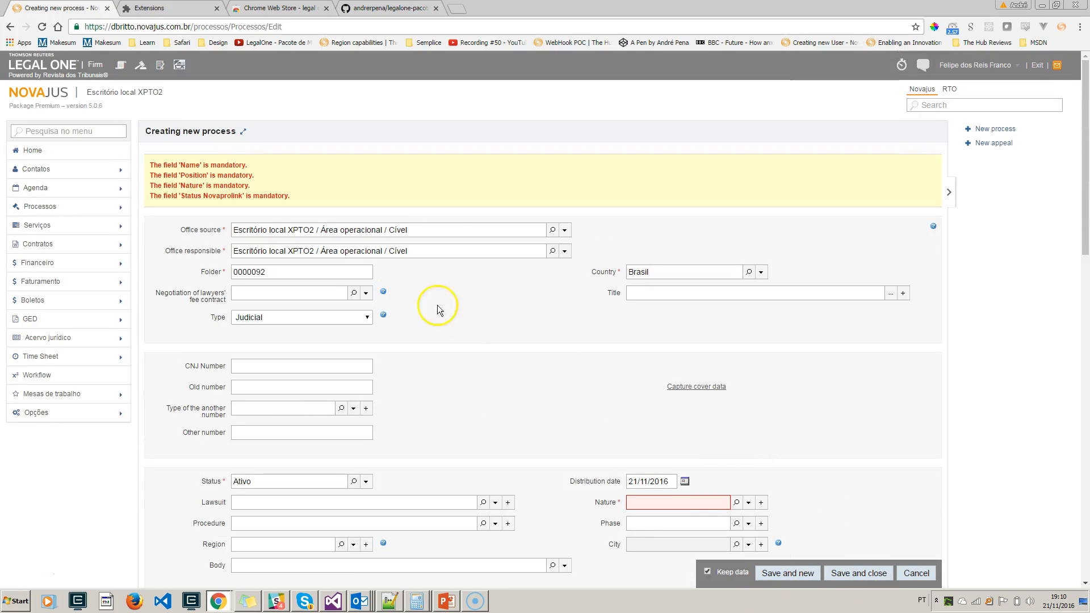
Return to the GitHub readme and highlight the Menu vertical features, from the searchable menu to the marked user location.
click(392, 8)
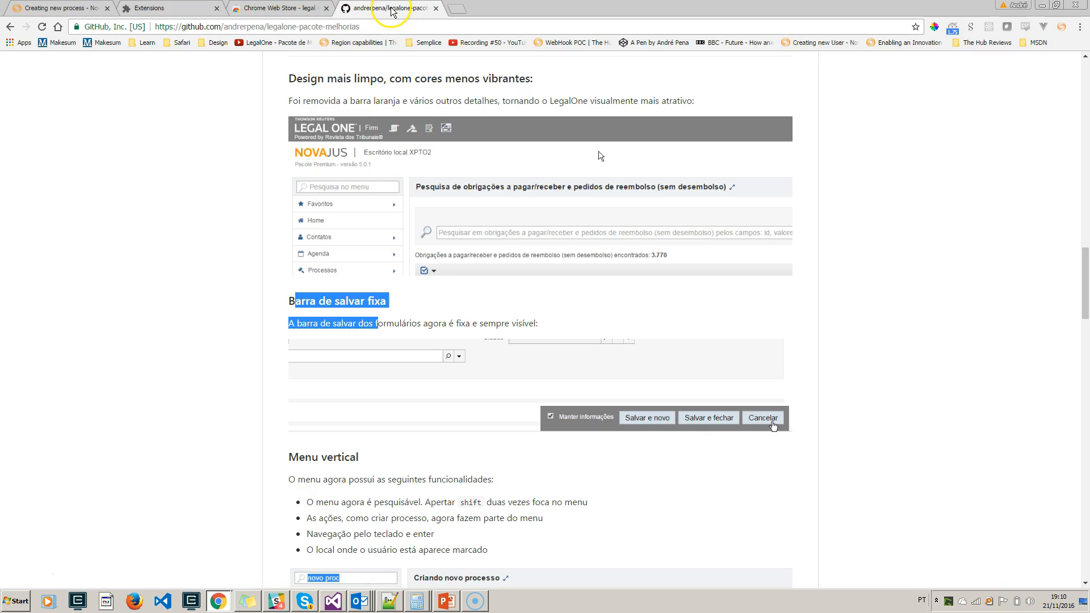
scroll(599, 359, down, 5)
scroll(598, 361, down, 1)
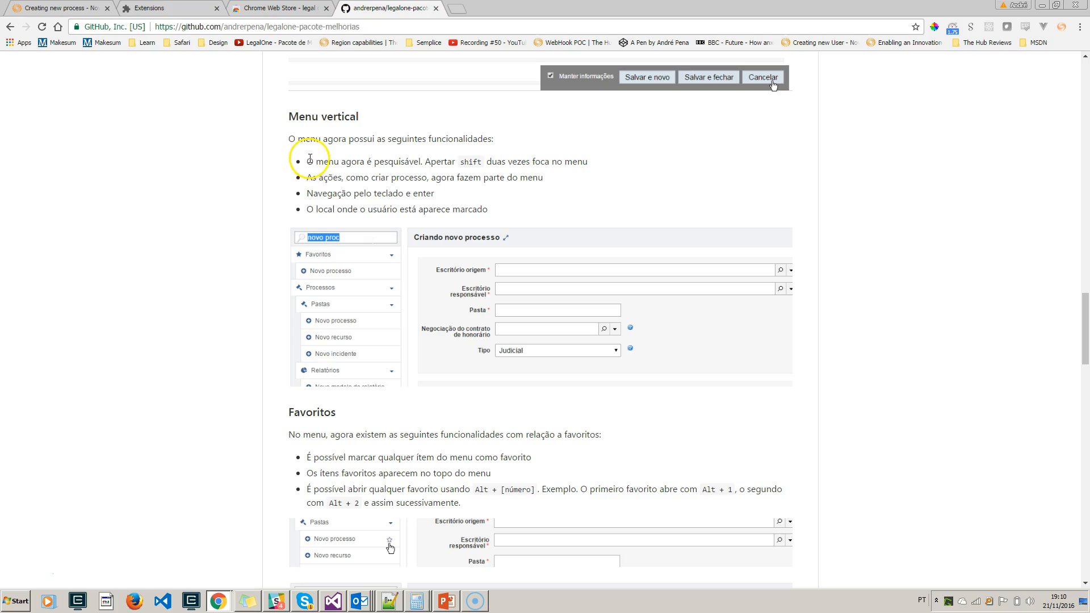
drag(307, 163, 418, 162)
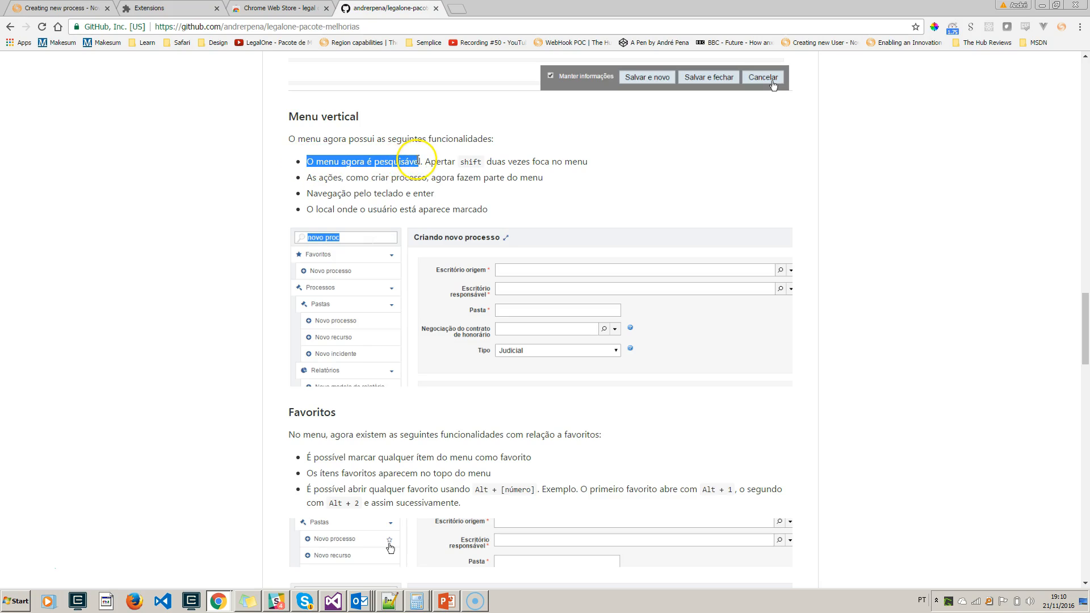
drag(301, 179, 545, 178)
drag(448, 194, 469, 215)
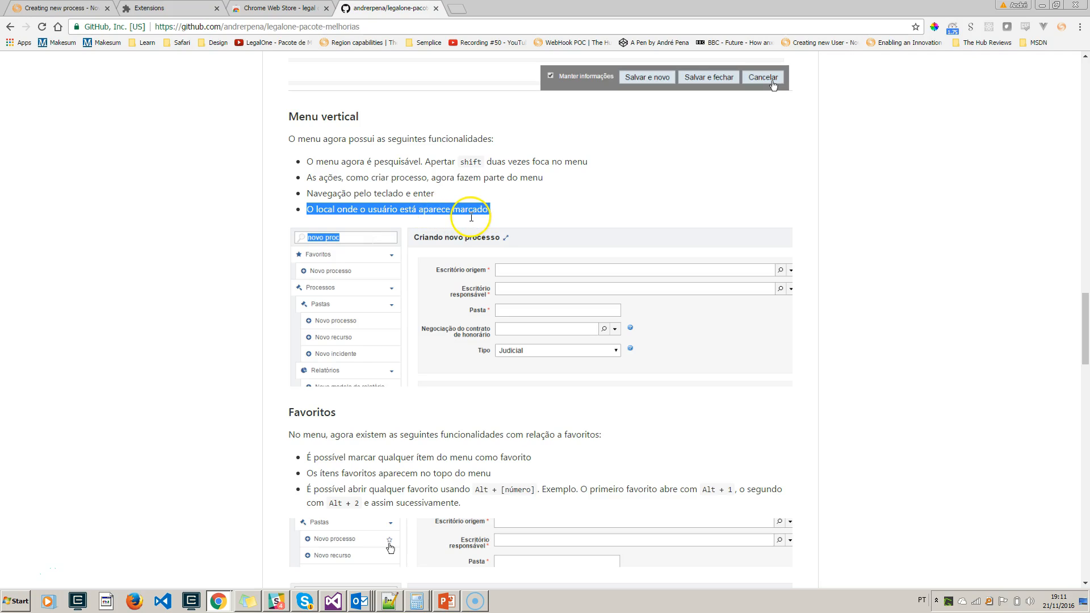
click(491, 201)
In the Legal One window without the extension, open the Finance section and examine its horizontal menu and list of actions.
click(71, 10)
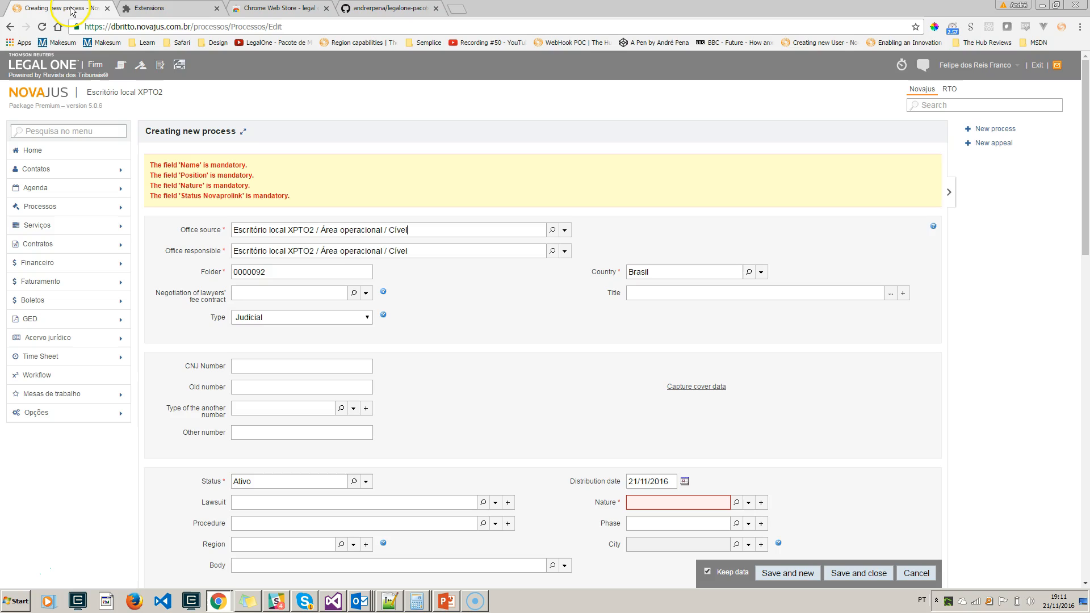
key(alt+Tab)
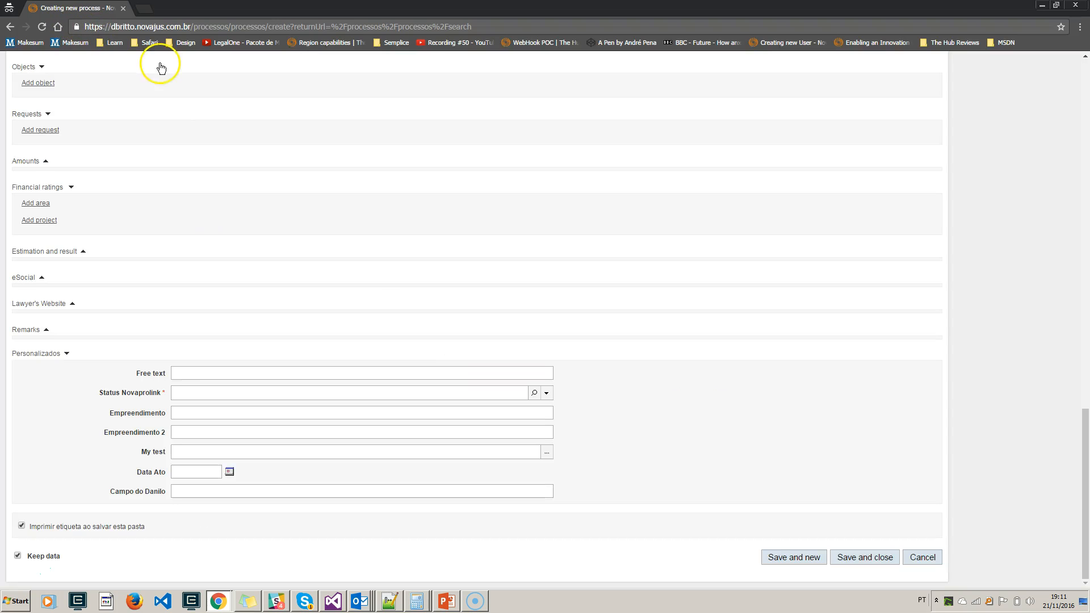
scroll(379, 288, up, 19)
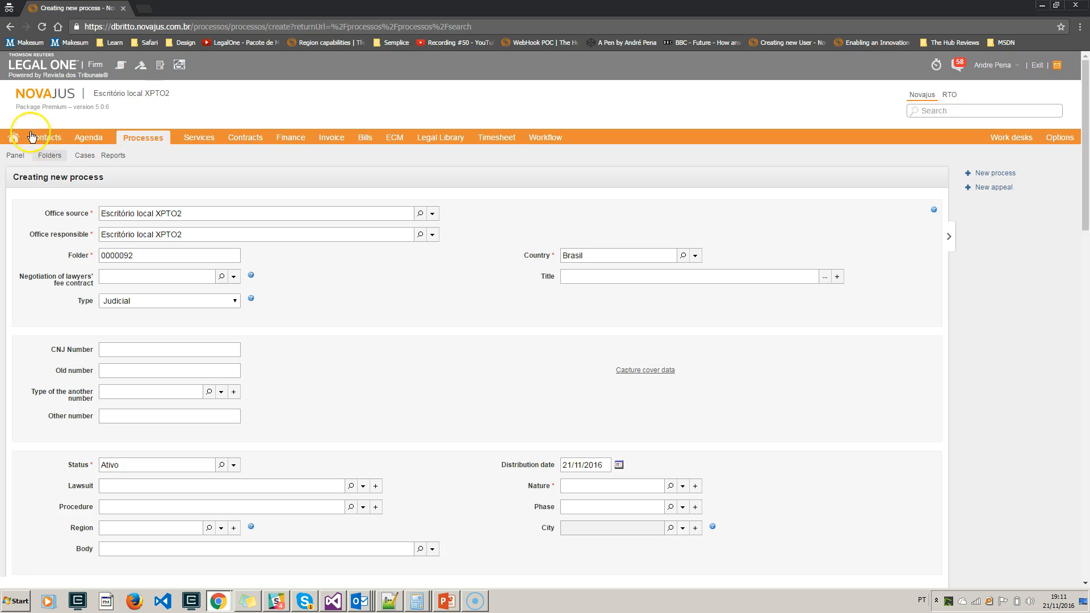
click(292, 136)
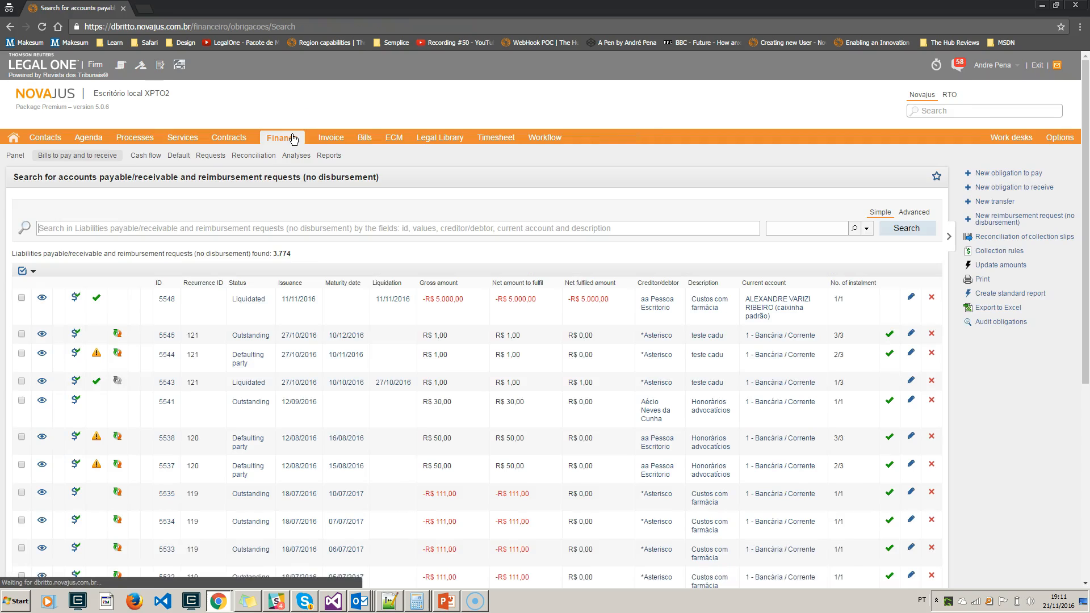
click(272, 139)
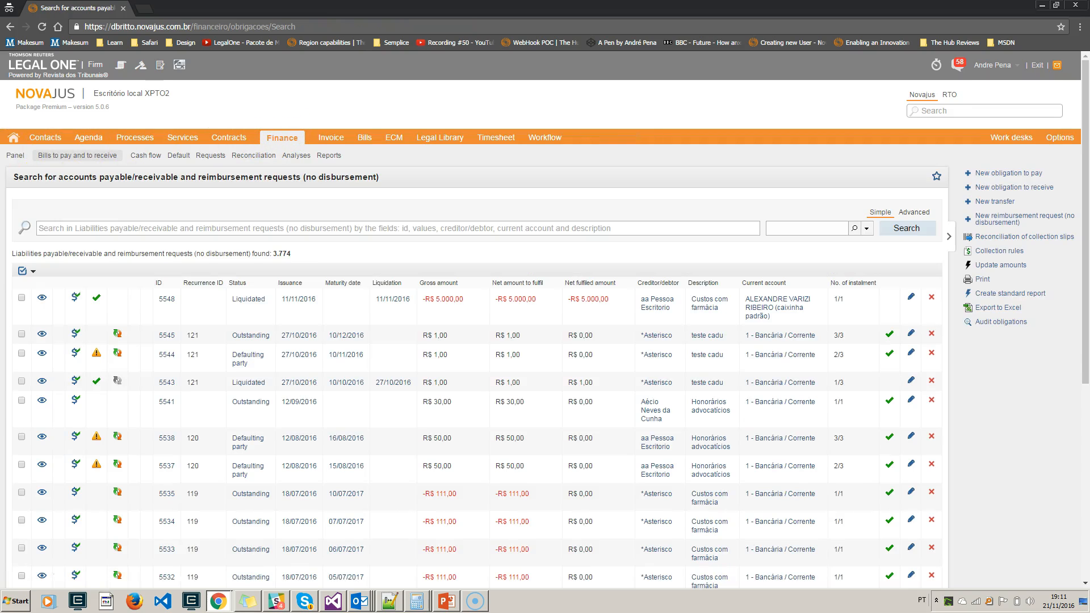
click(1028, 179)
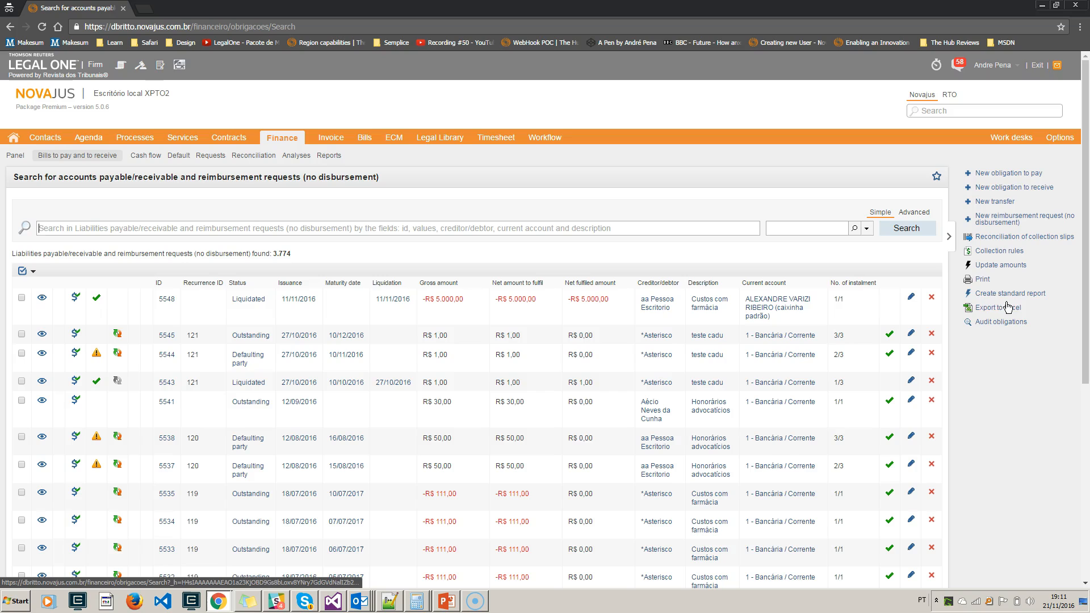
Switch to the Legal One window with the extension and search its vertical menu for "novo proce".
key(alt+Tab)
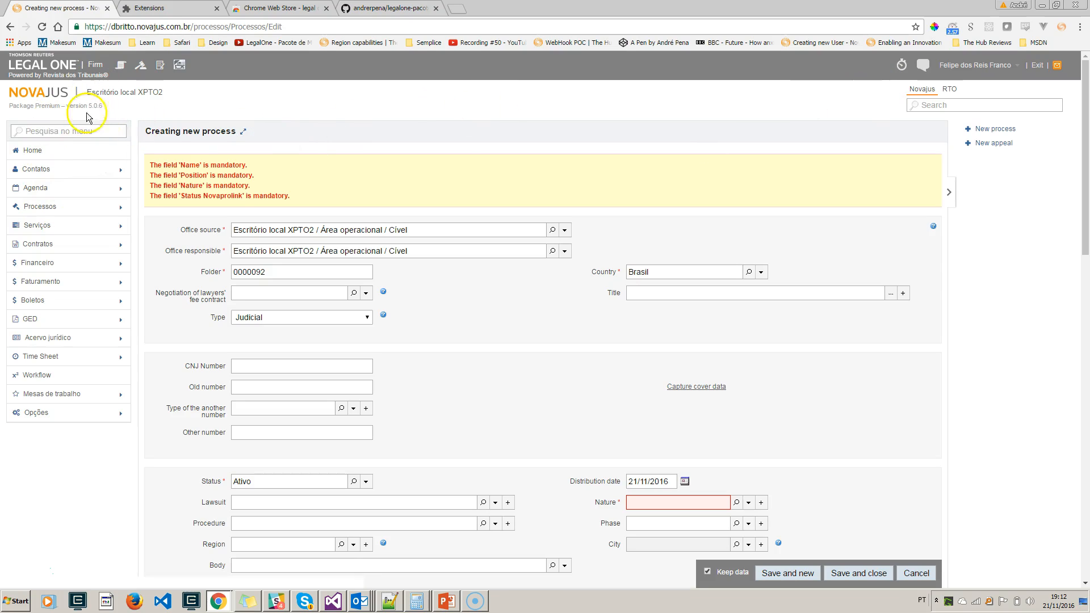
click(73, 130)
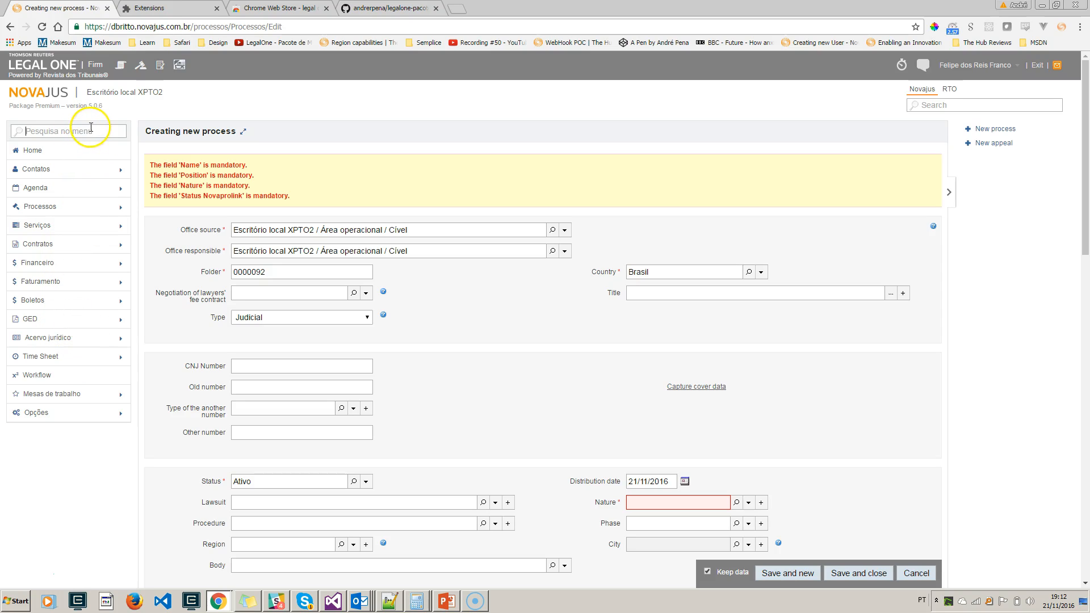
text(novo proce)
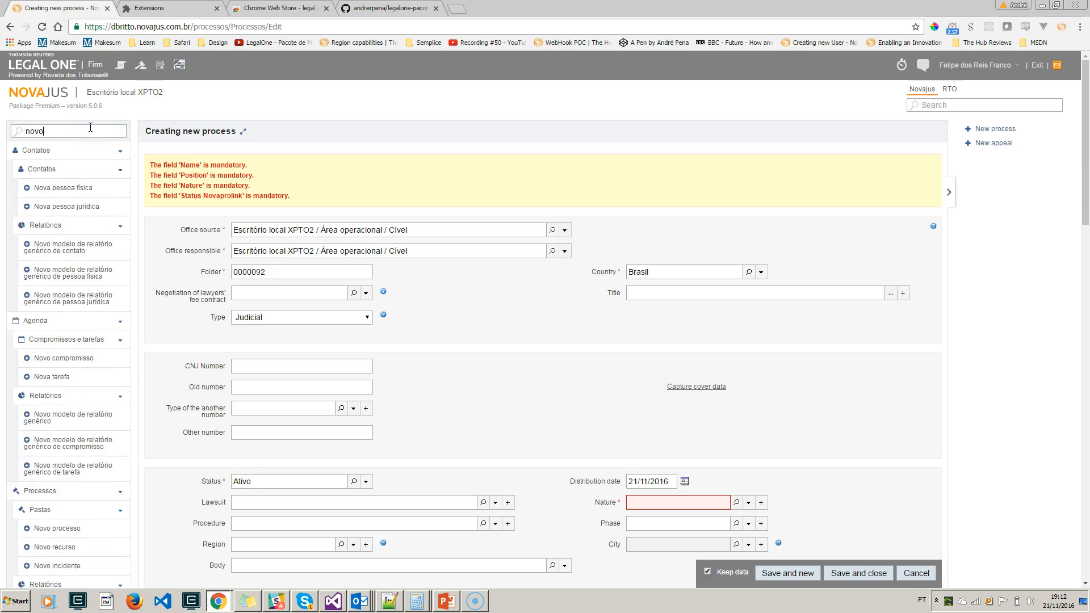
key(Down)
key(Down)
key(Down)
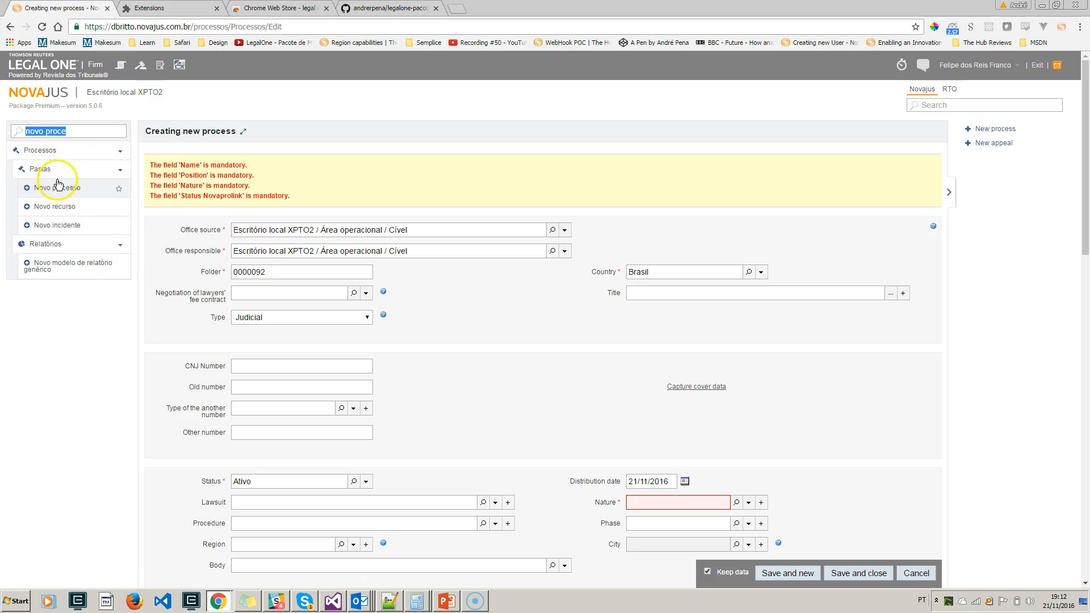
Move up and down through the filtered menu results and open Novo processo.
click(92, 130)
key(Down)
key(Down)
key(Up)
key(Up)
key(Up)
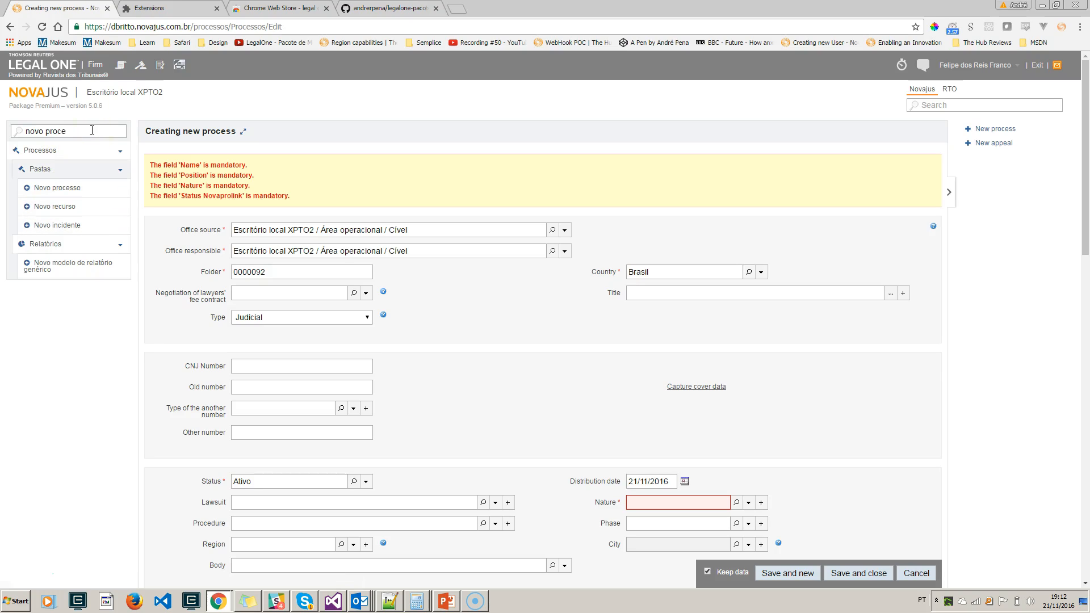
key(Down)
key(Down)
key(Up)
key(Up)
key(Down)
key(Down)
key(Up)
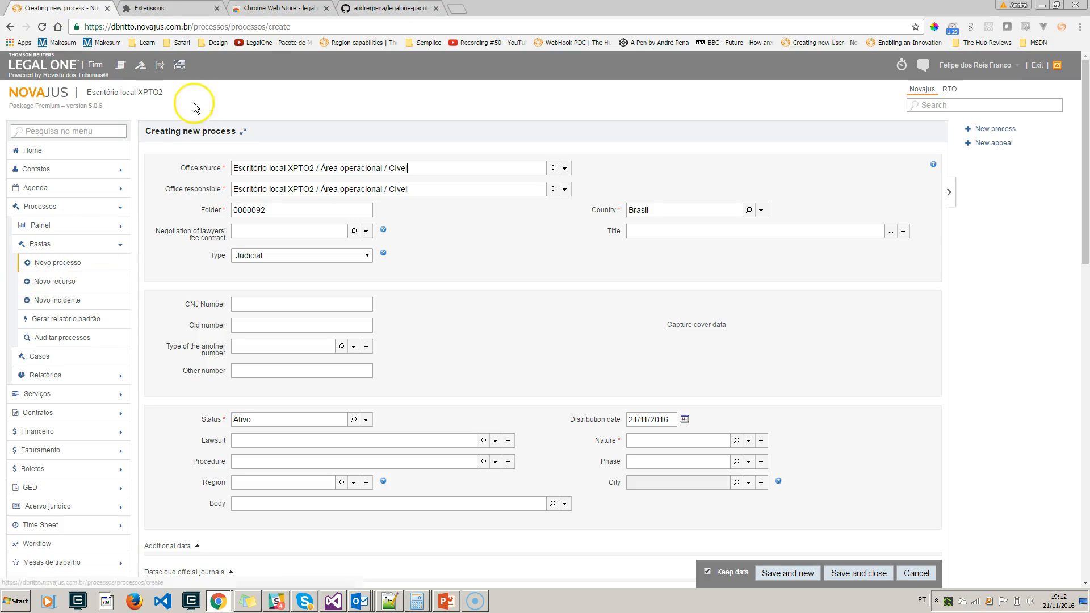
Go back to the GitHub readme, highlight the full Menu vertical feature list, and continue to the Favoritos section.
click(379, 8)
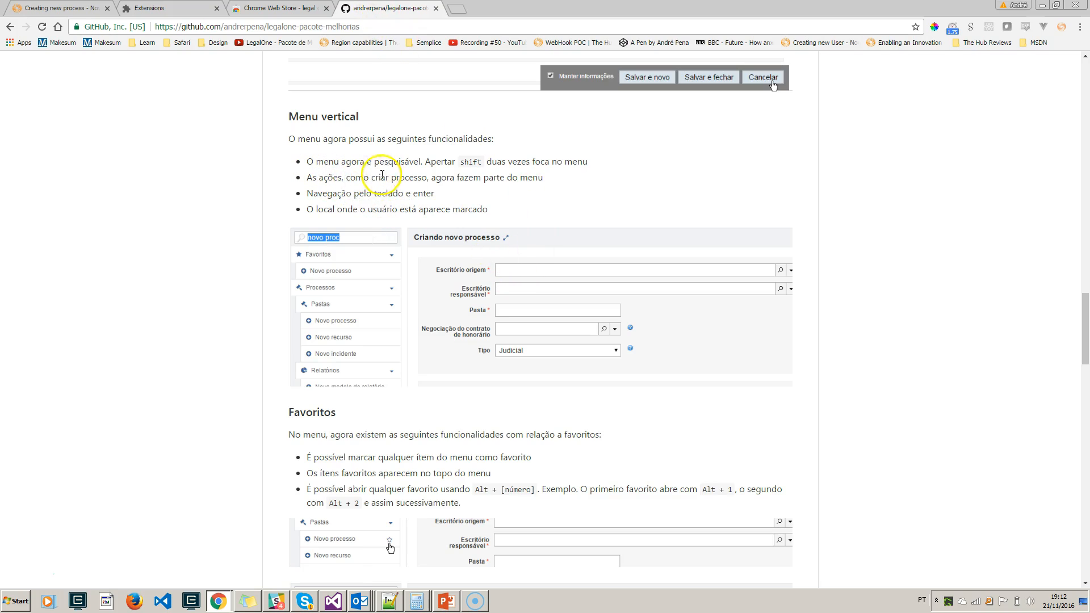
drag(324, 209, 467, 209)
drag(307, 161, 489, 213)
scroll(488, 214, down, 5)
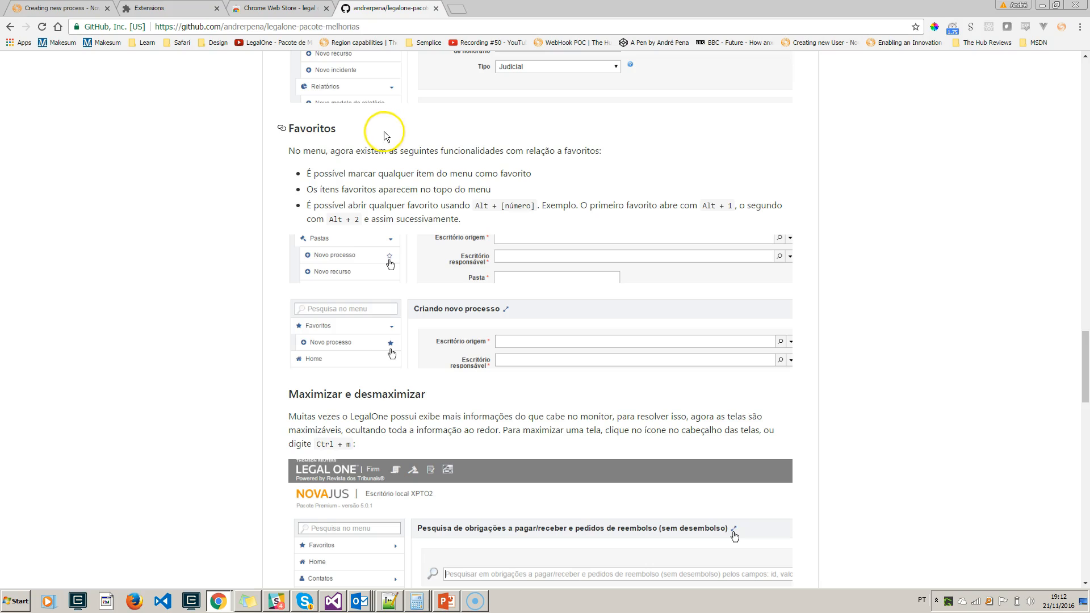
Switch to the Legal One window with the extension and add Novo processo to the menu favorites, keeping its suggested name.
click(71, 11)
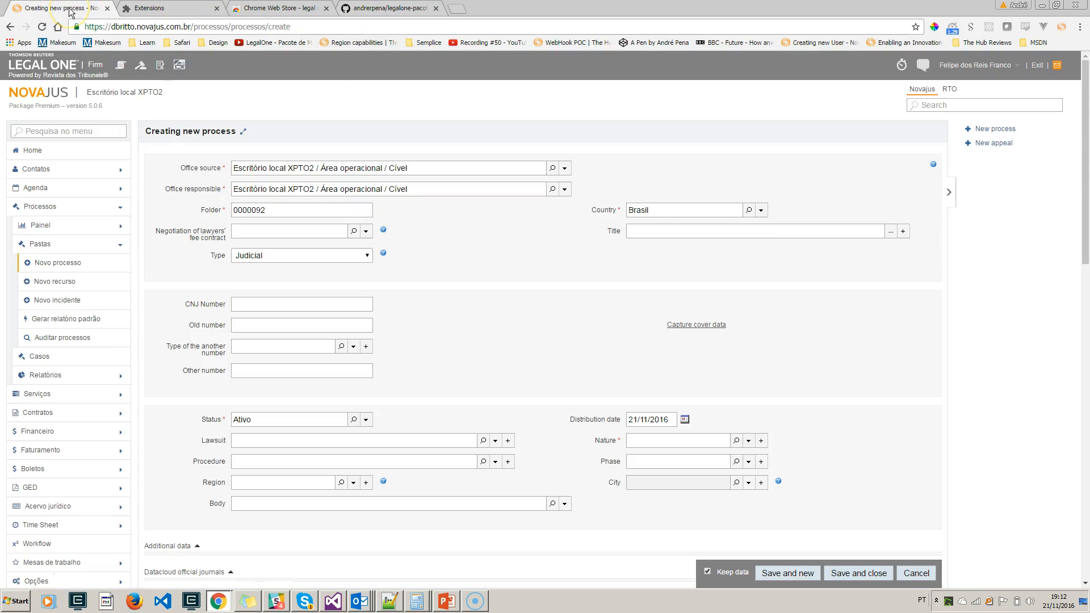
key(alt+Tab)
click(118, 263)
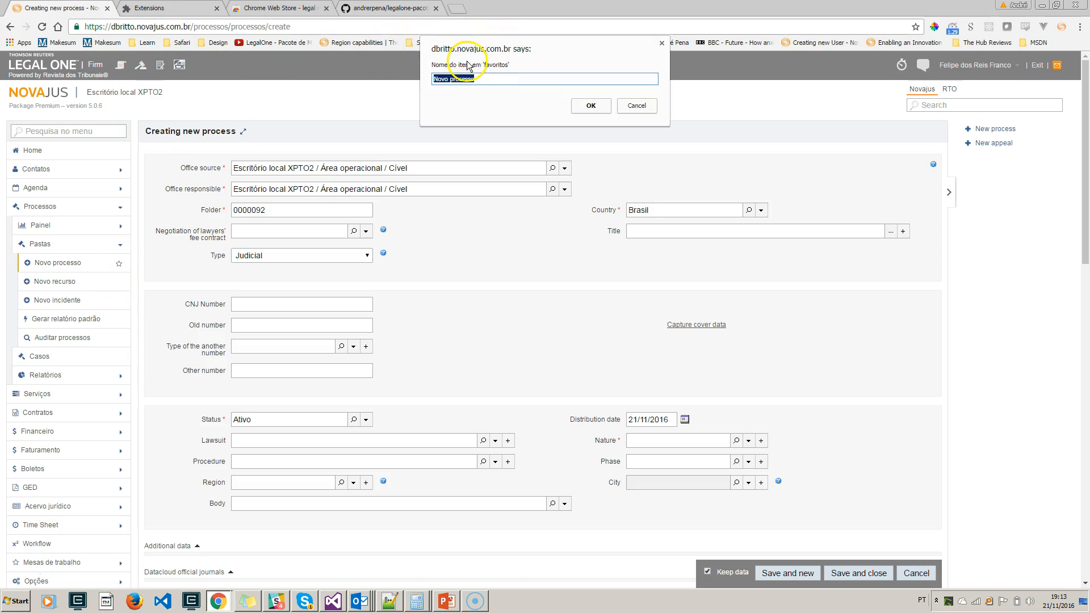
click(494, 79)
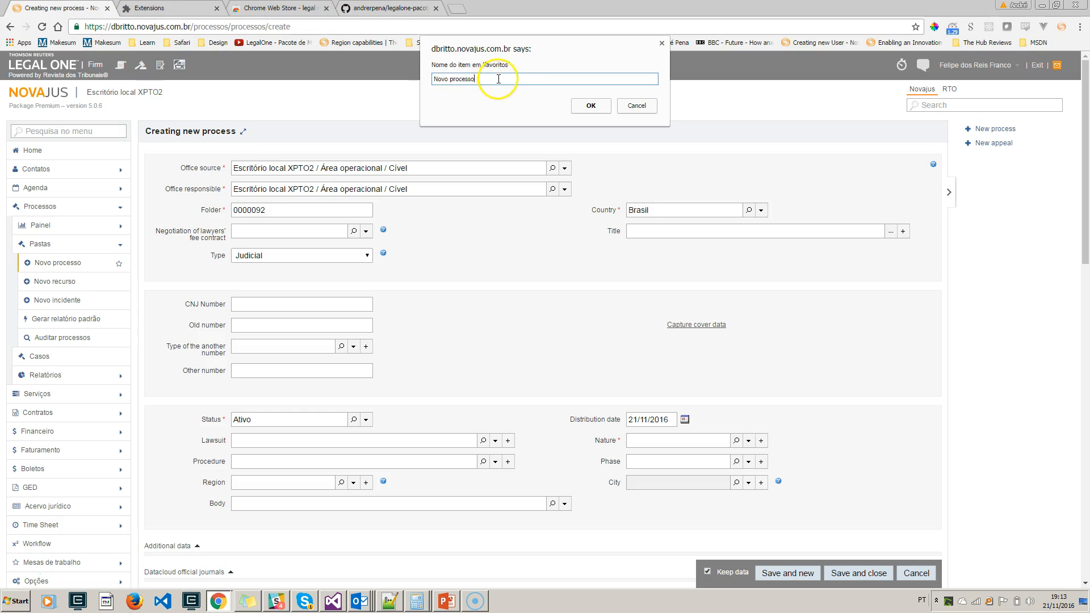
click(592, 106)
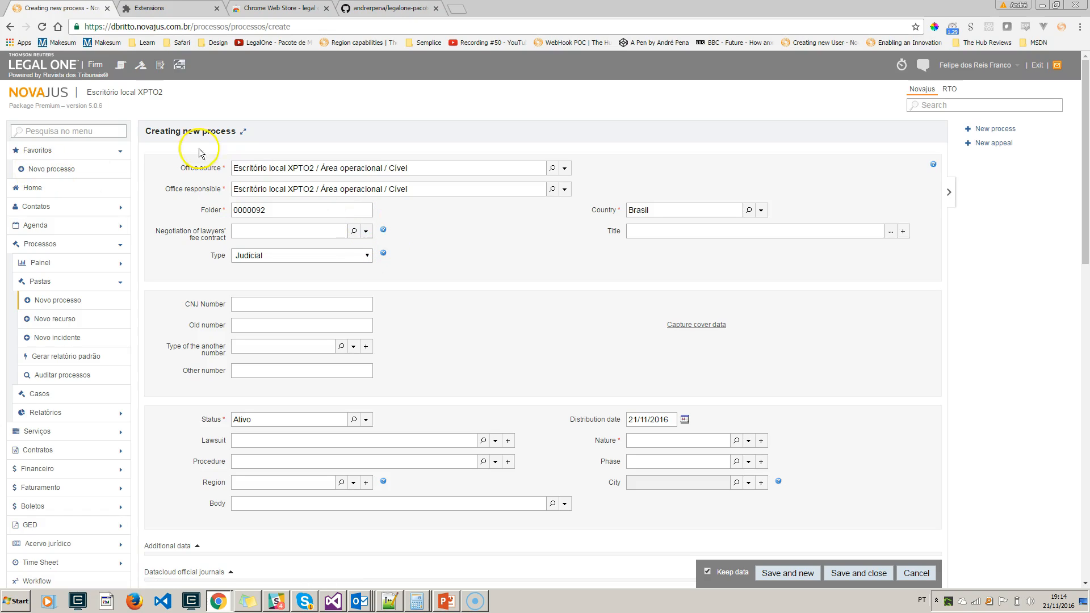
Try to find the item for creating a contact by searching the menu for "novo contato" and "novo pess".
click(93, 128)
text(novo)
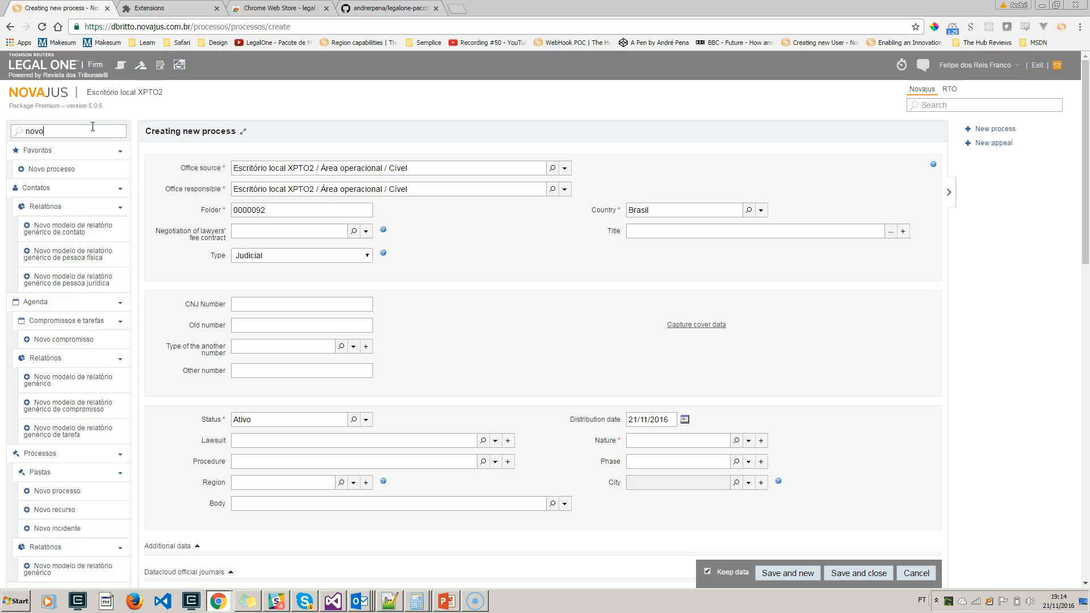
text( con)
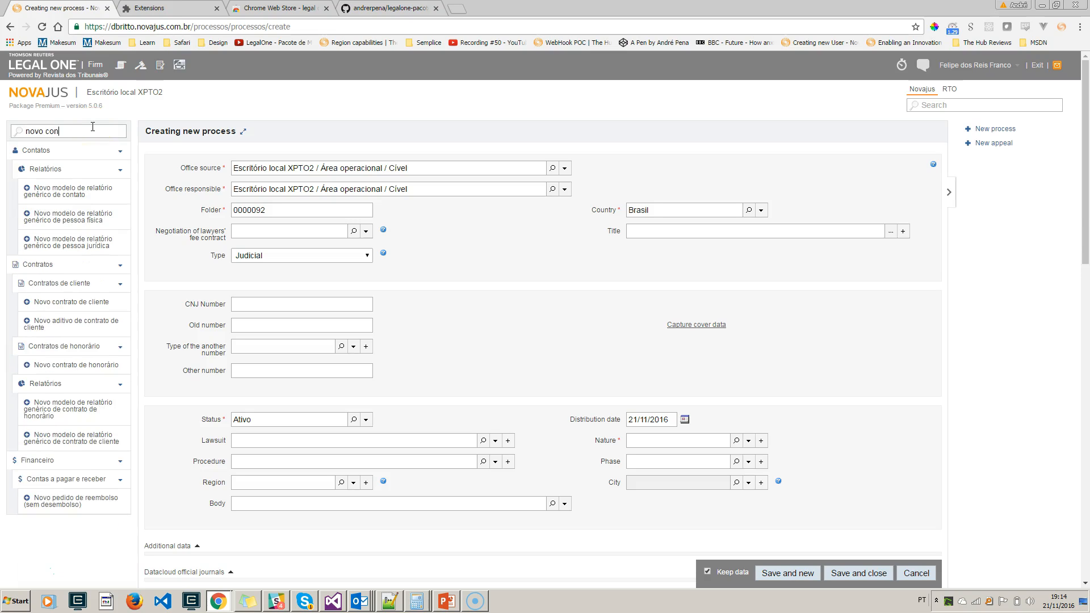
text(tato)
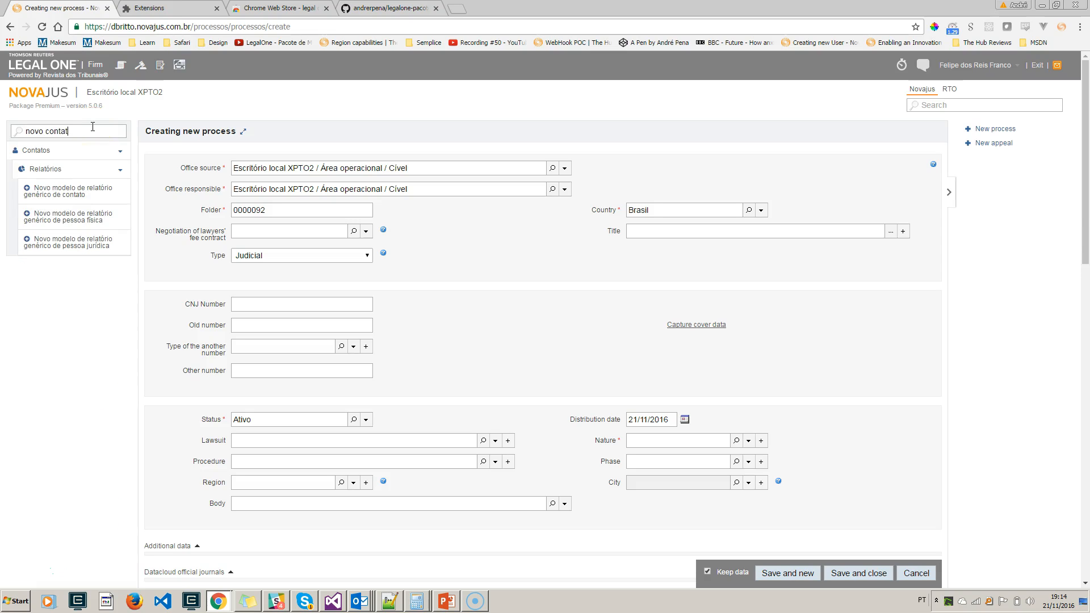
key(BackSpace)
key(BackSpace)
key(BackSpace)
key(BackSpace)
key(BackSpace)
text(pes)
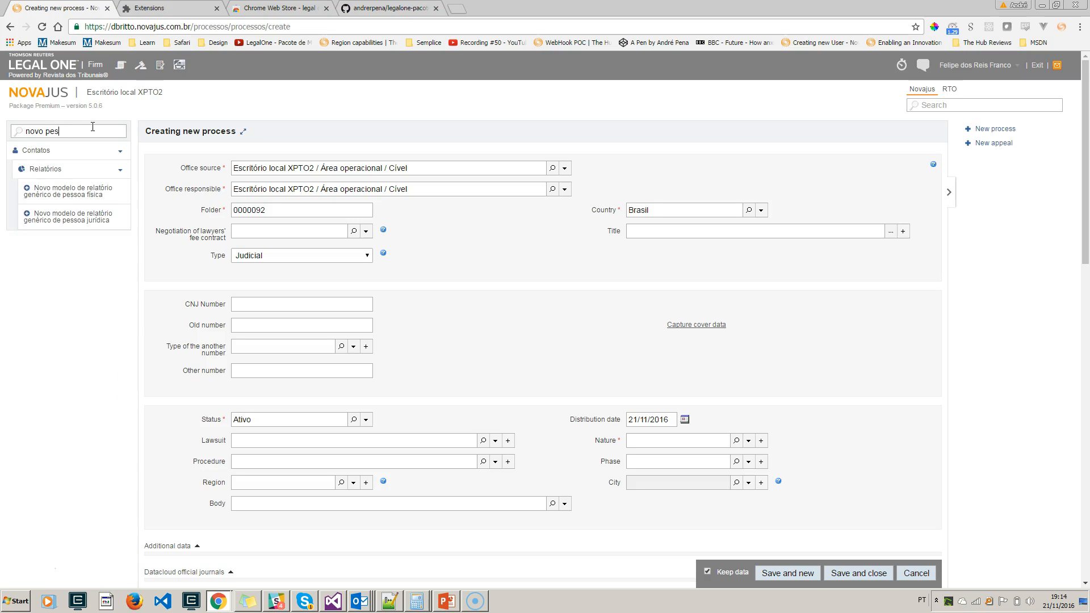
text(s)
Search the menu for "nova pesso" and add Nova pessoa física to the favorites, keeping its suggested name.
key(BackSpace)
key(BackSpace)
key(BackSpace)
key(BackSpace)
key(BackSpace)
key(BackSpace)
text(a pesso)
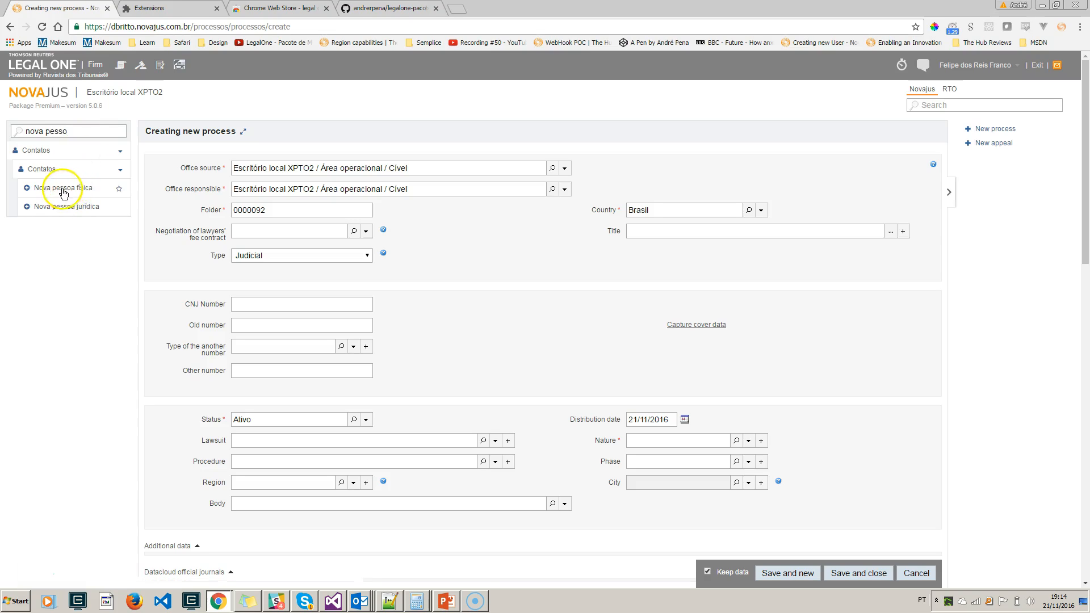
click(120, 189)
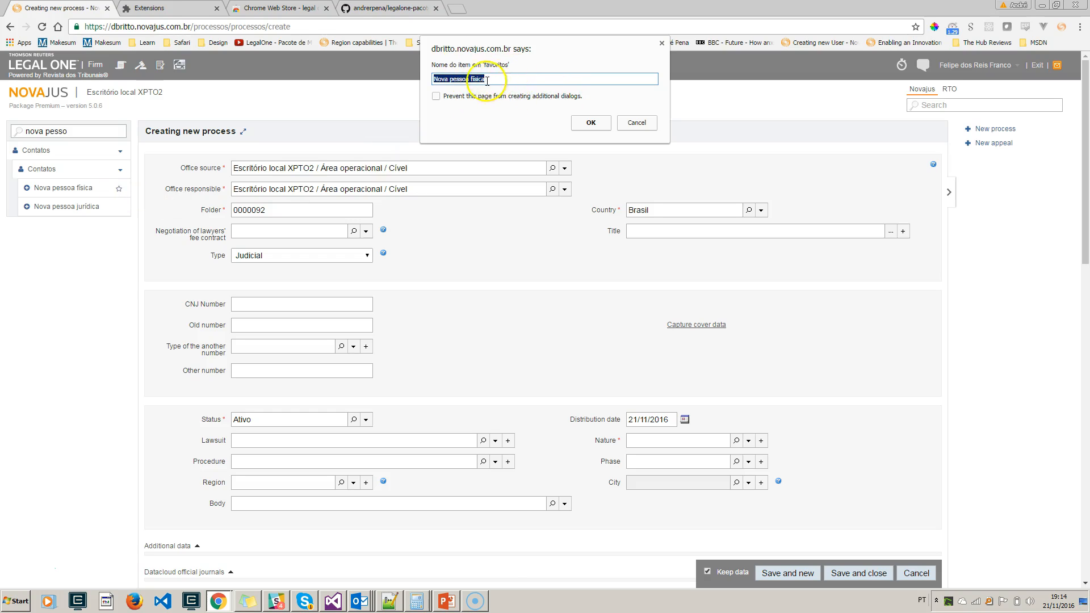
click(577, 124)
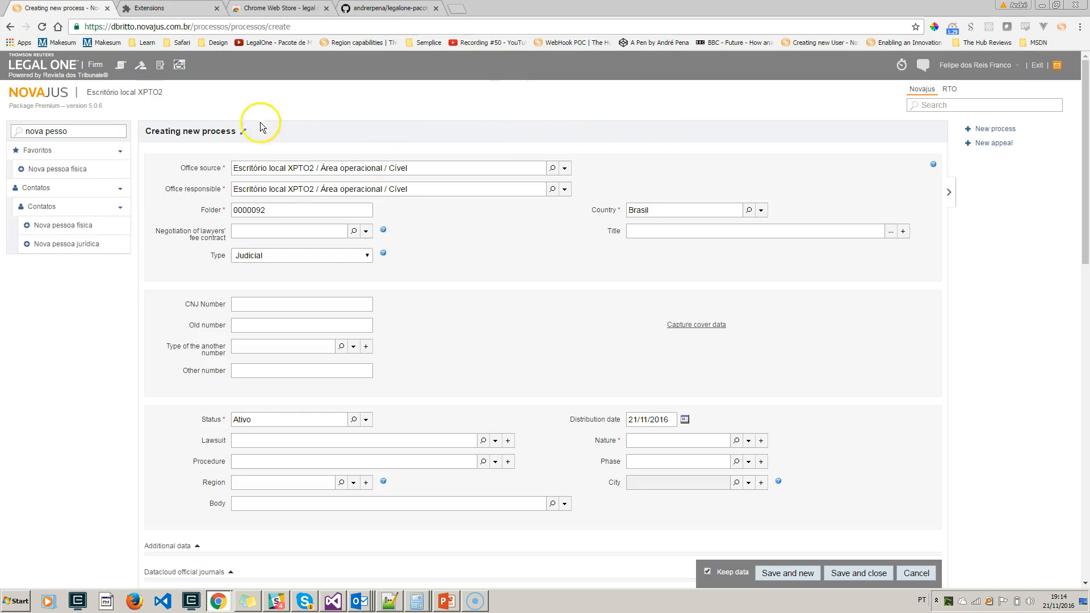
Clear the menu search and expand the Favoritos group.
click(82, 134)
key(ctrl+a)
key(BackSpace)
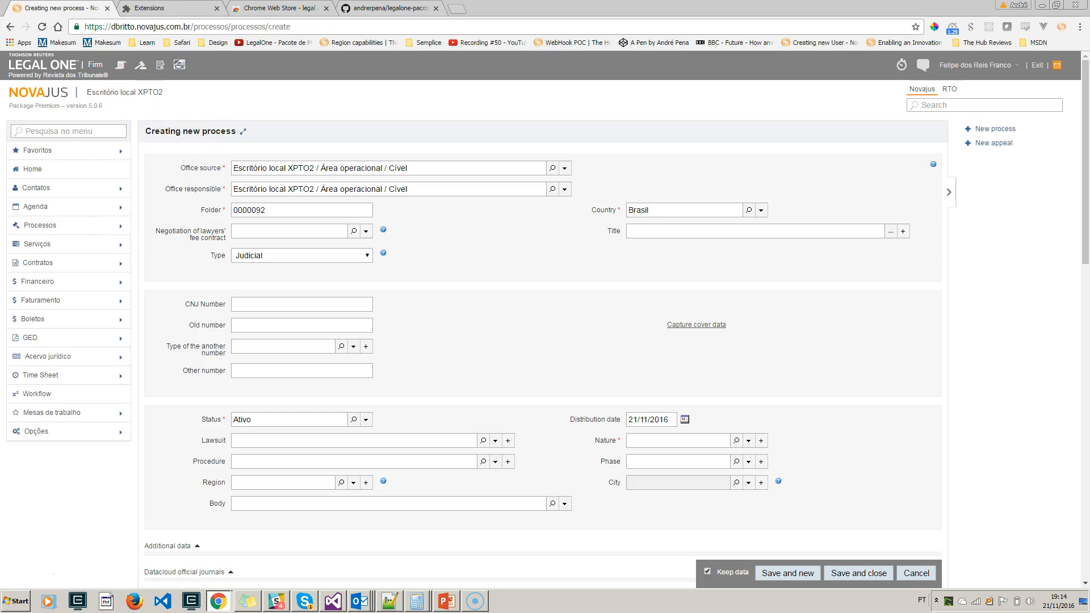
click(96, 155)
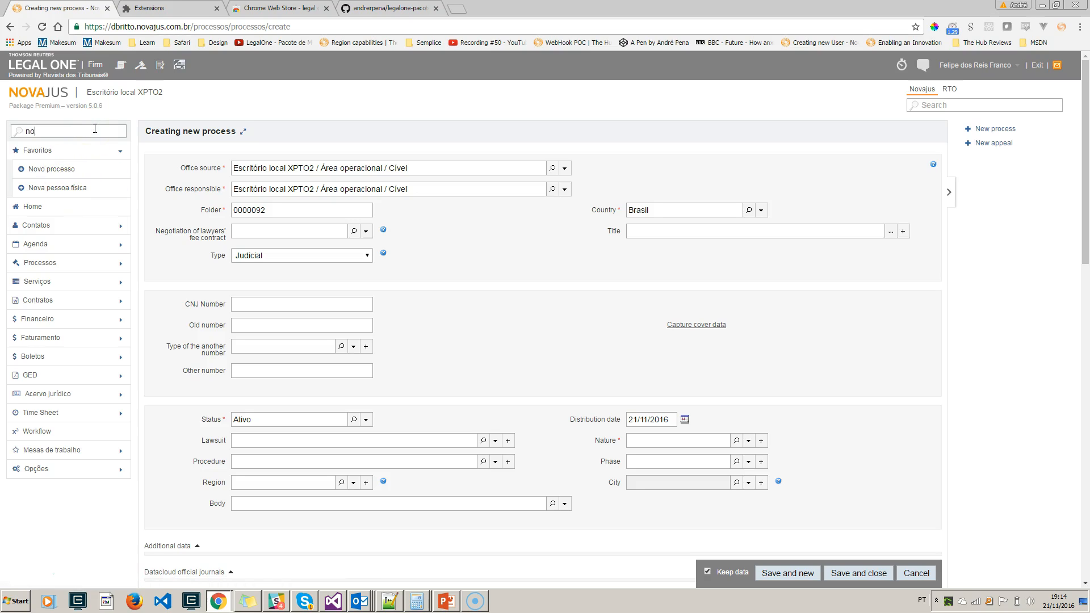
Search the menu for the two favorites, first with "novo pro" and again with "nova p".
text(vo pro)
key(Down)
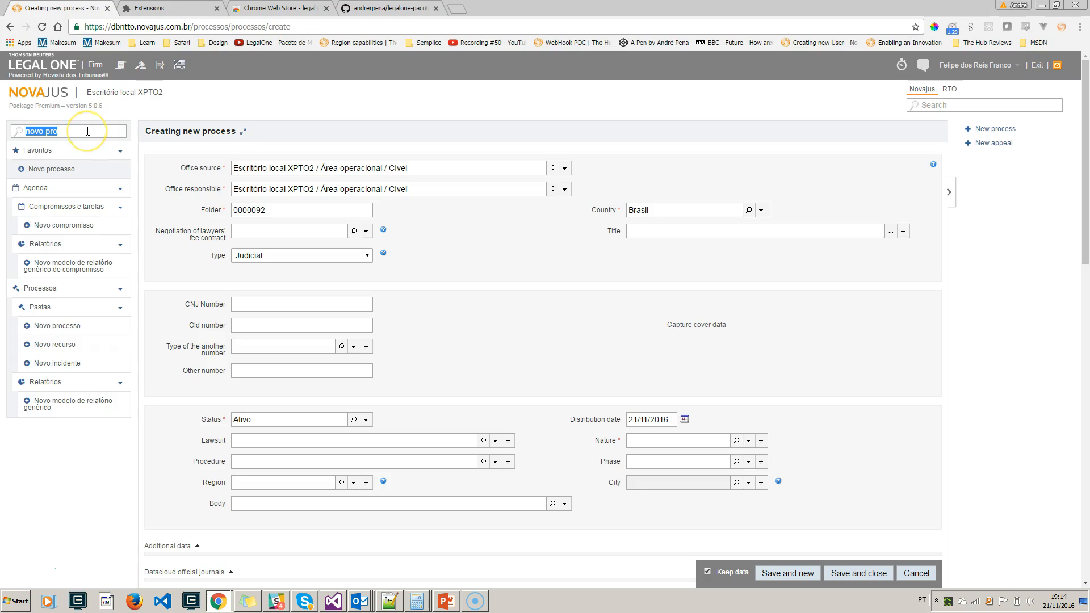
key(BackSpace)
key(BackSpace)
key(BackSpace)
key(BackSpace)
key(BackSpace)
key(BackSpace)
key(BackSpace)
key(BackSpace)
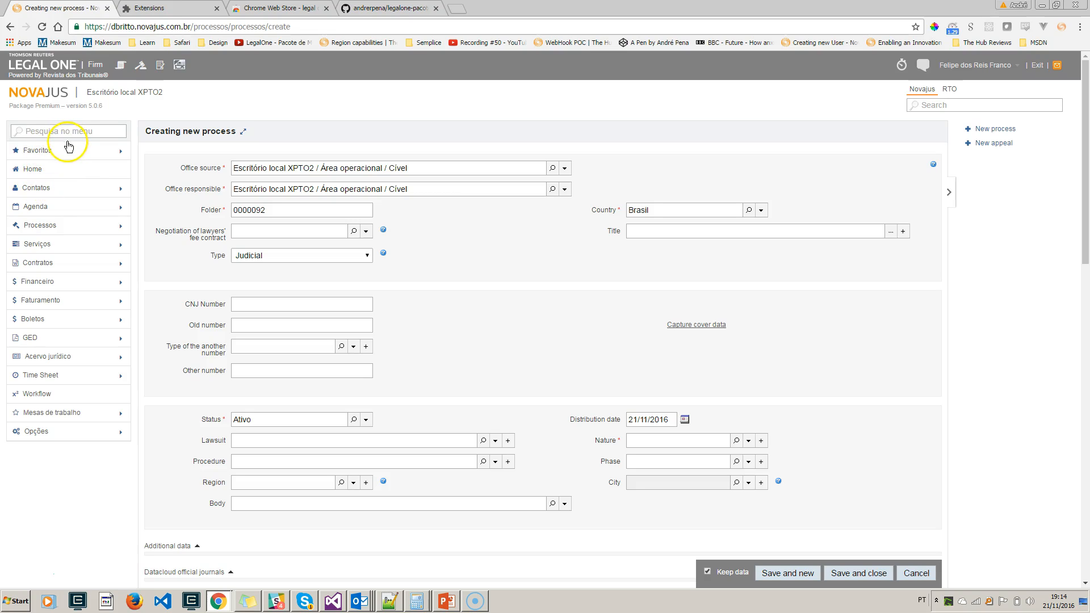
text(ova p)
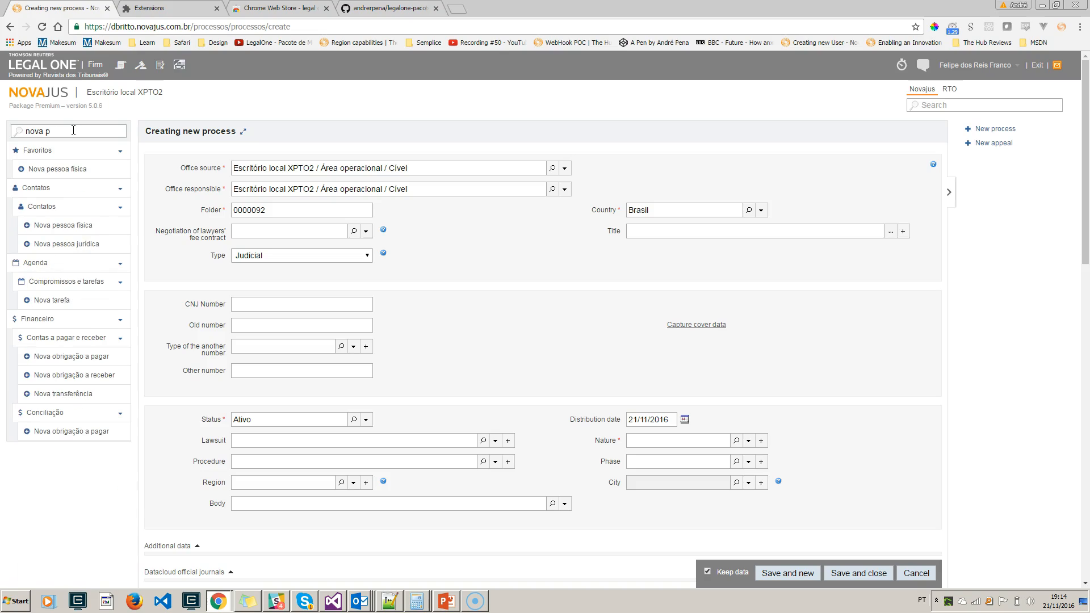
key(ctrl+a)
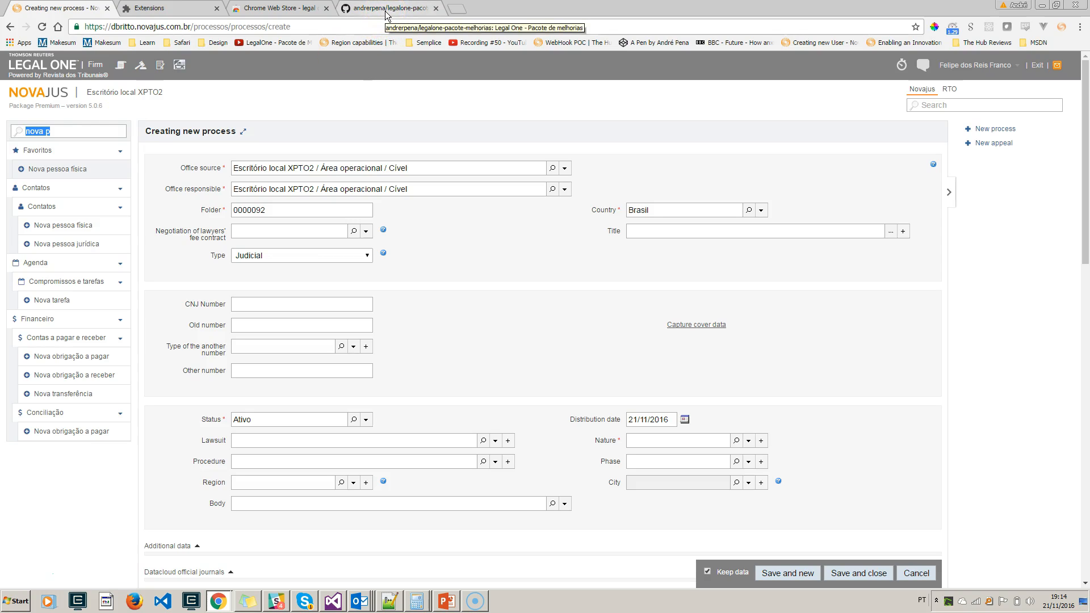
Empty the menu search and show the items in the Favoritos group.
click(66, 135)
key(BackSpace)
key(BackSpace)
key(BackSpace)
key(BackSpace)
key(BackSpace)
key(BackSpace)
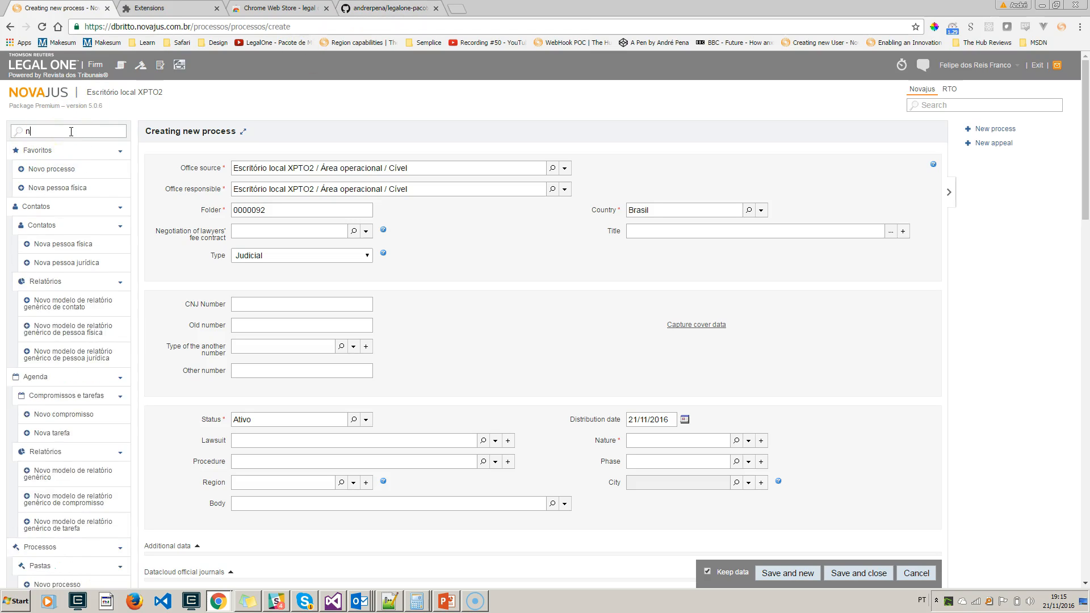
click(114, 151)
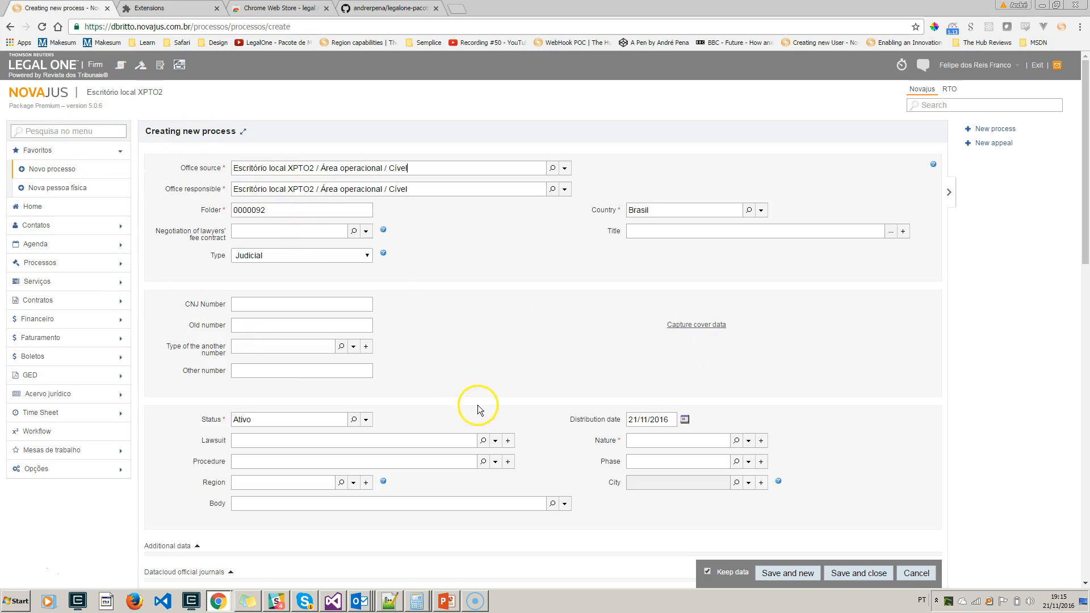
Return to the GitHub readme, highlight the Favoritos feature list, and continue to the Maximizar e desmaximizar section.
click(388, 9)
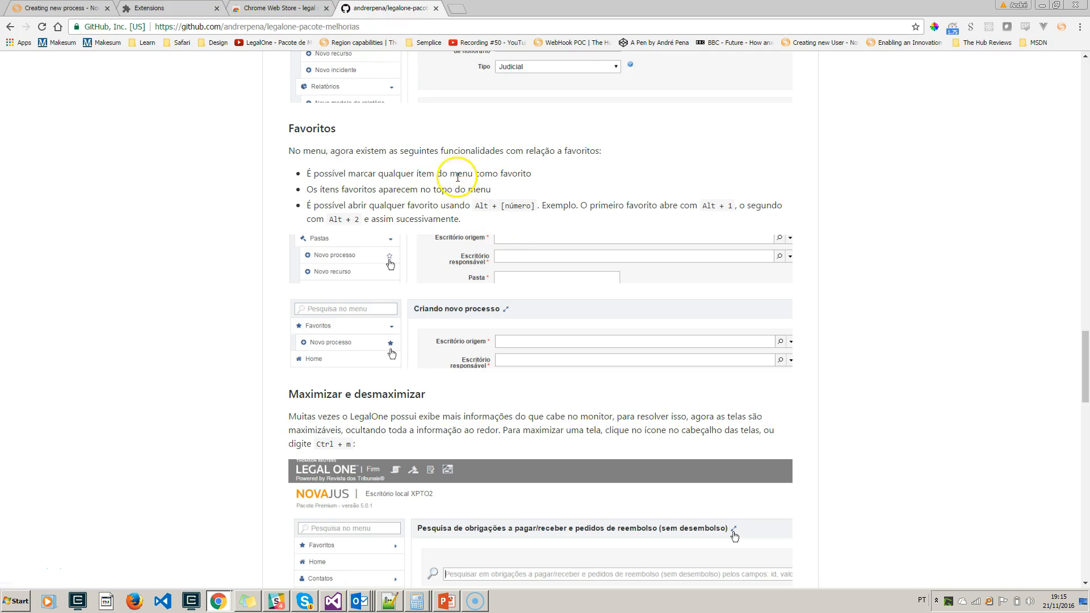
drag(308, 163, 384, 219)
scroll(341, 170, down, 5)
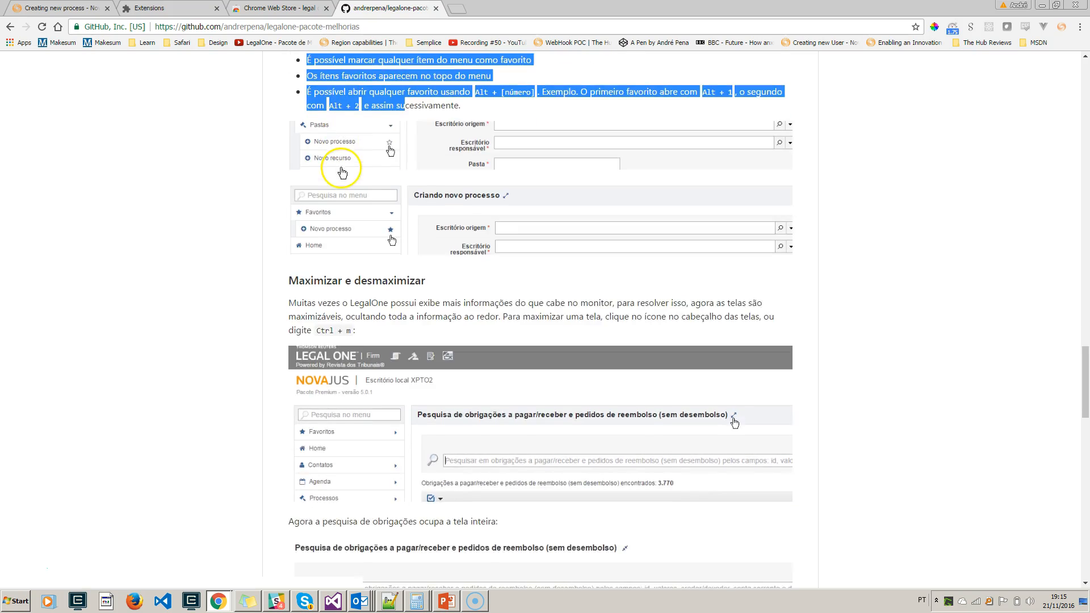
drag(343, 110, 431, 158)
click(434, 145)
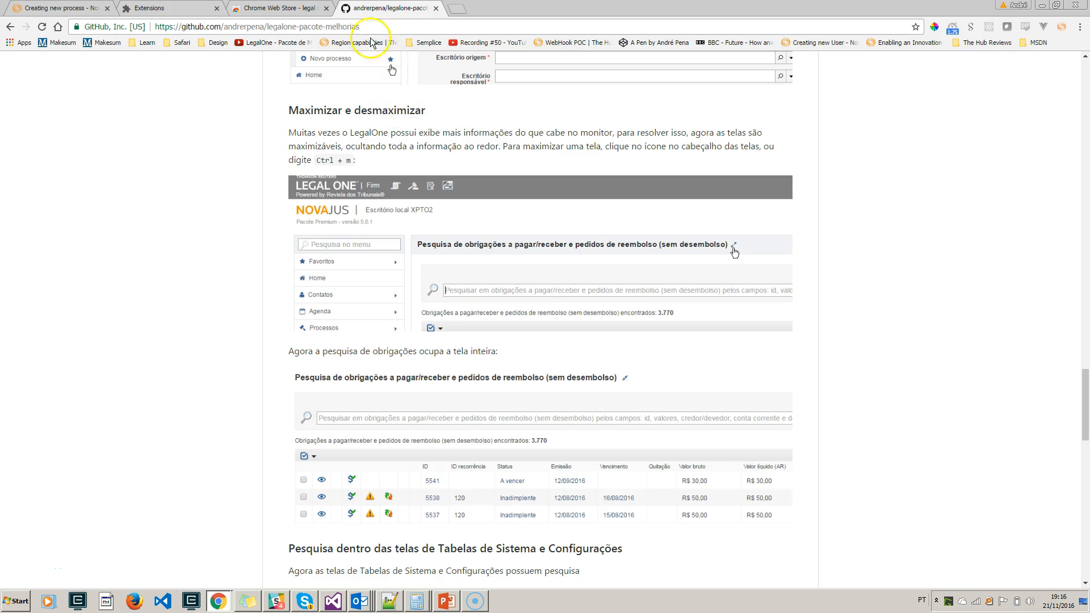
In the Legal One window without the extension, view the second procedural issue under Processes and open its appointments and tasks.
click(59, 10)
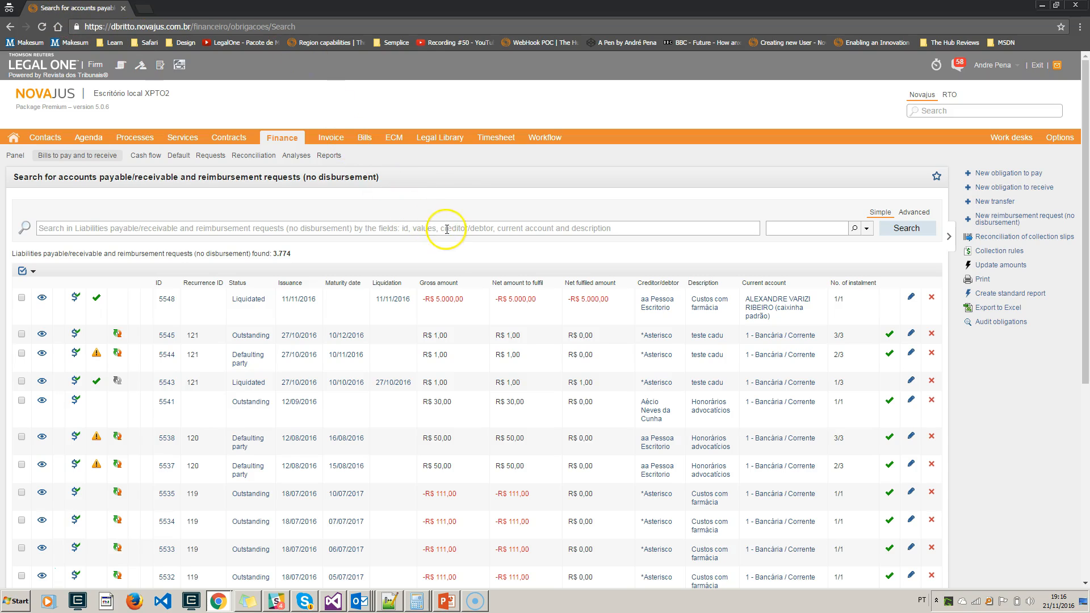
click(136, 138)
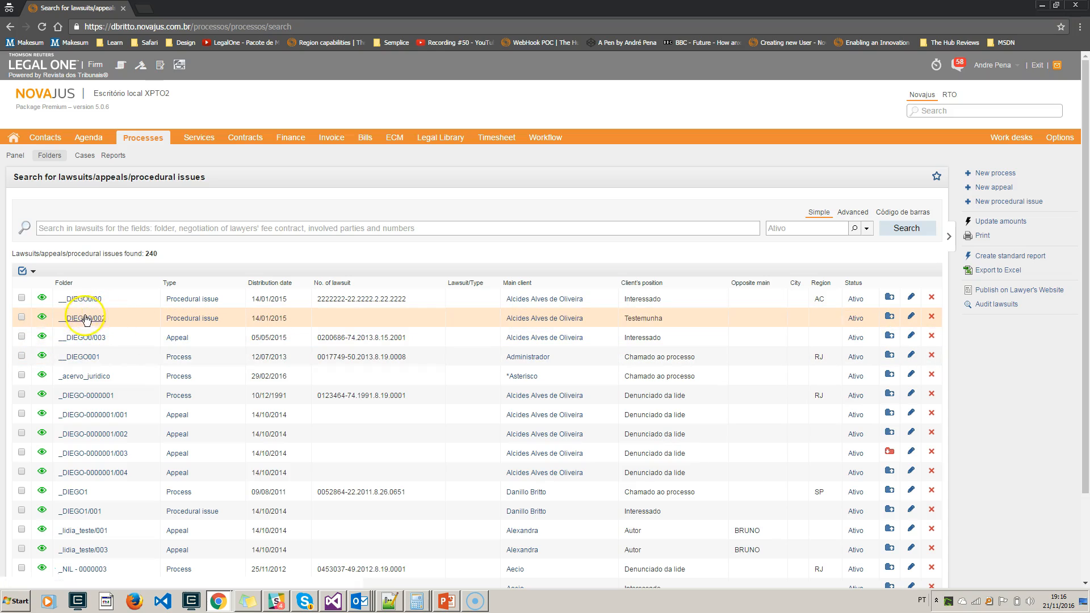
click(39, 320)
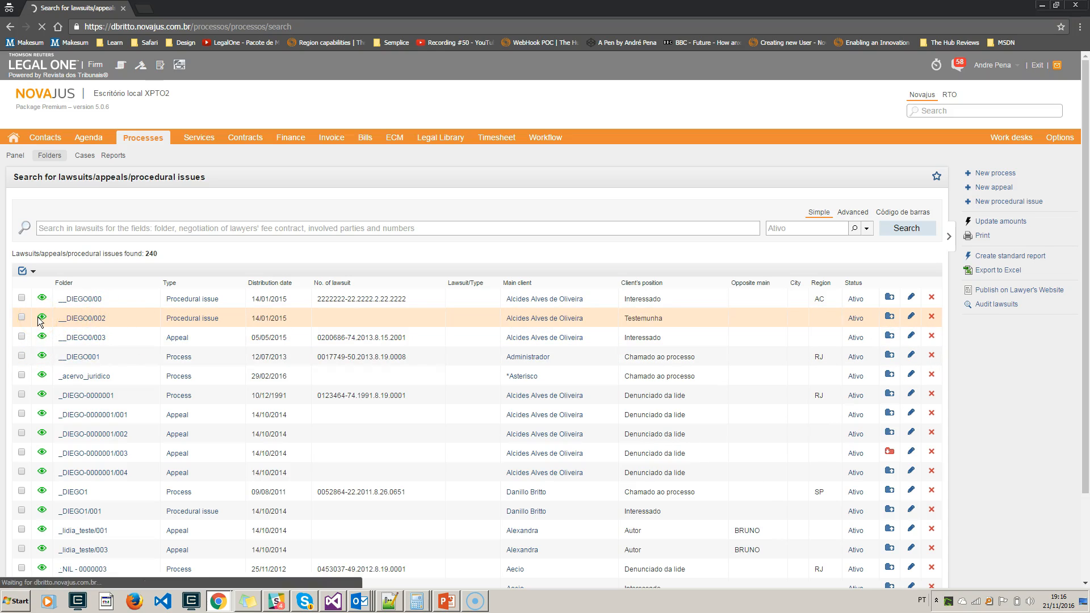
scroll(213, 328, down, 3)
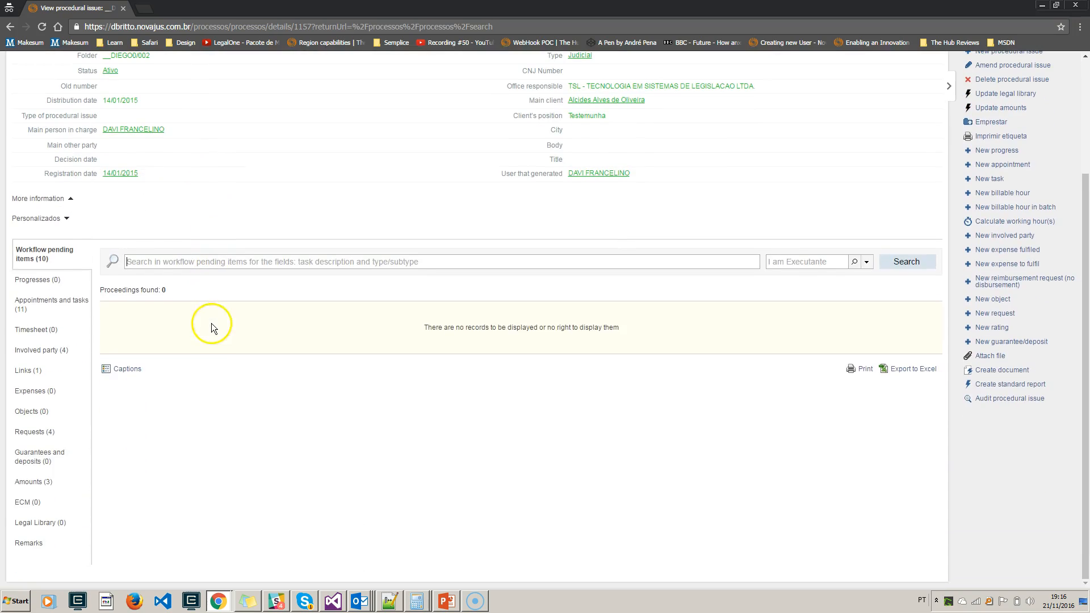
click(47, 307)
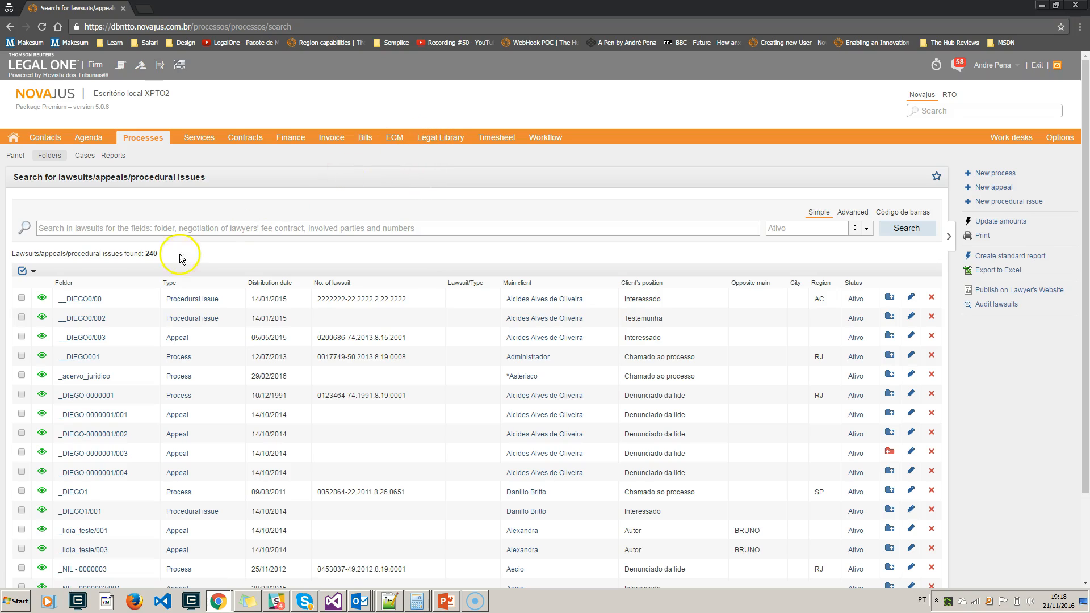
View the first procedural issue in the folder list and open its appointments and tasks.
click(42, 298)
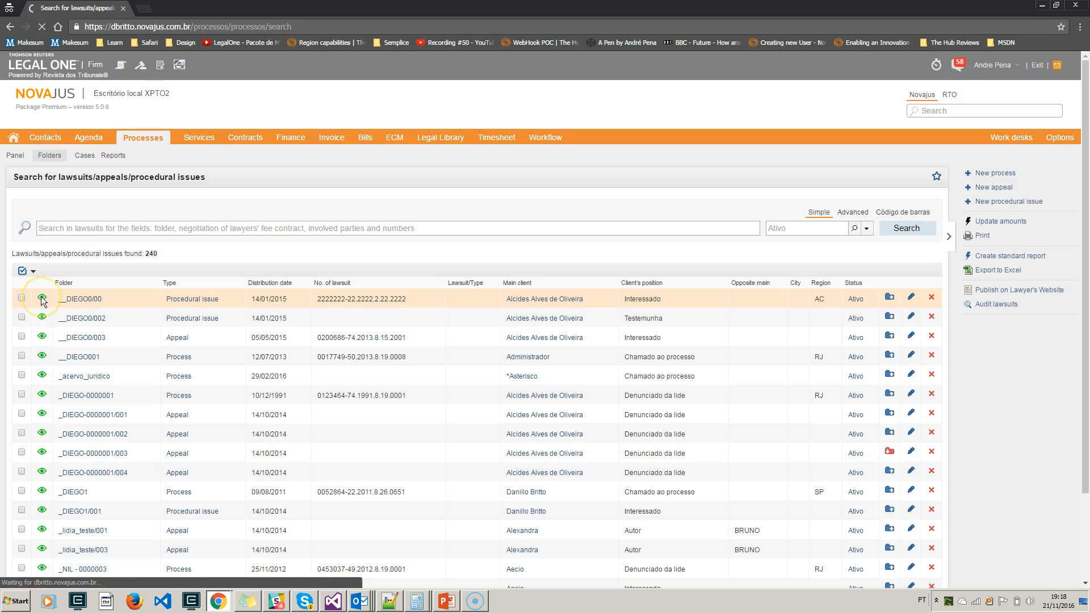
scroll(42, 306, down, 3)
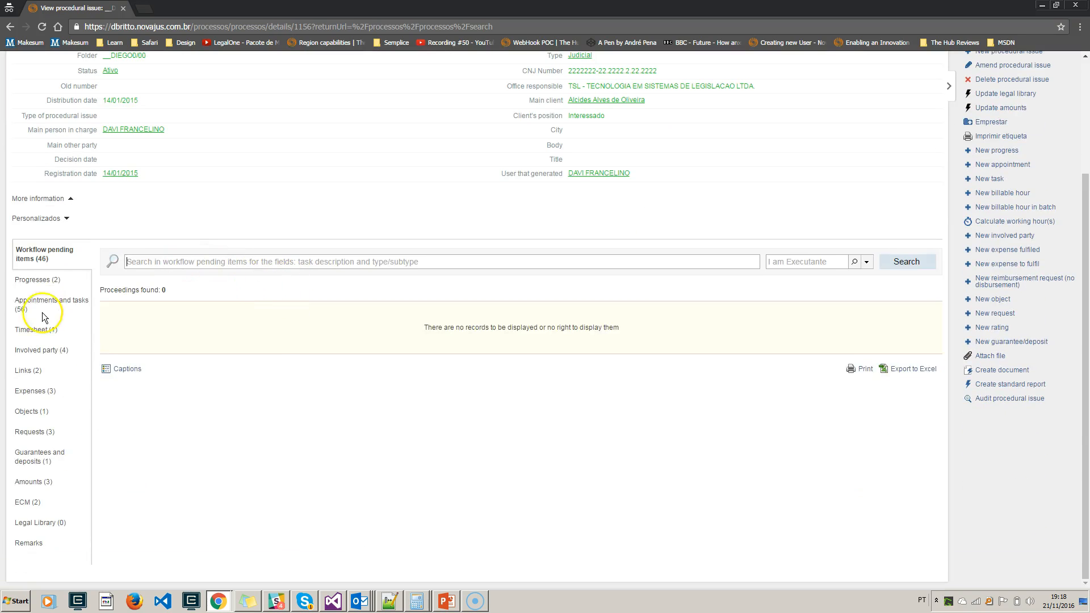
click(38, 307)
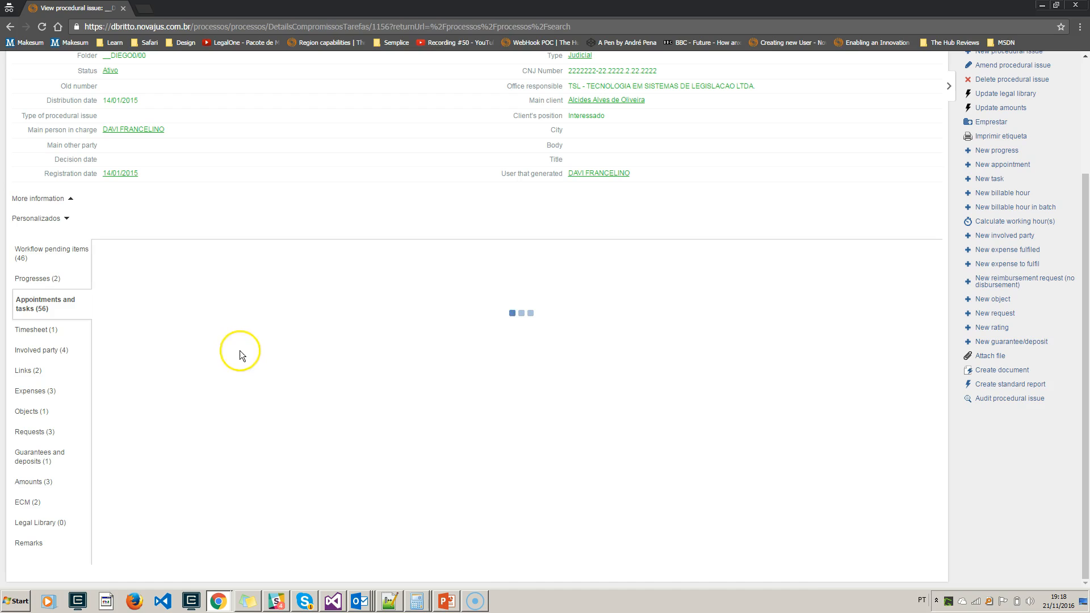
Shrink the browser window and examine the full height and width of the appointments and tasks table.
drag(511, 7, 432, 48)
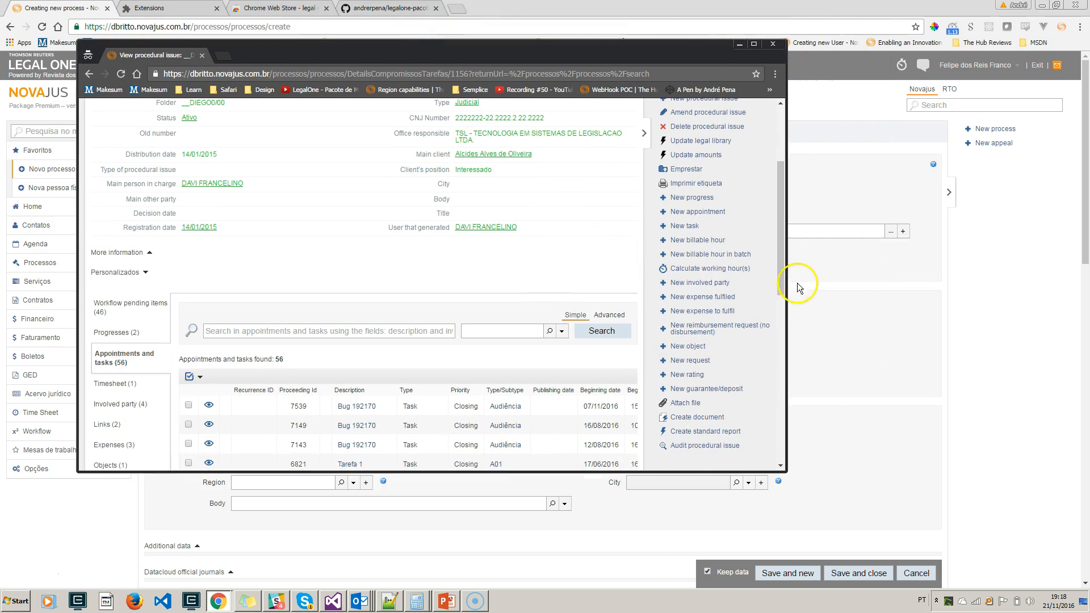
drag(786, 281, 833, 352)
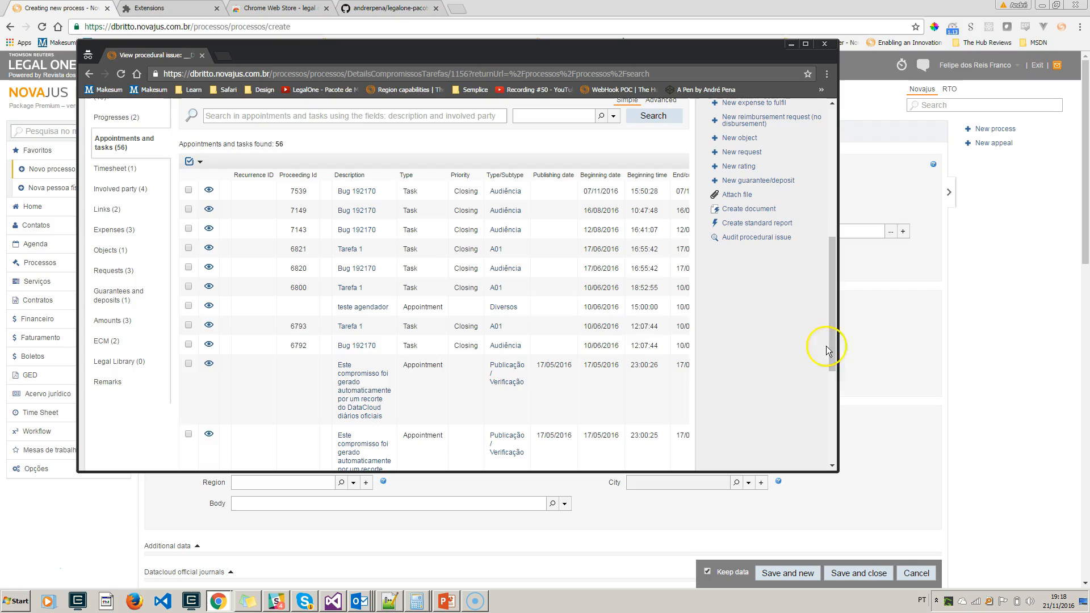
scroll(629, 297, down, 5)
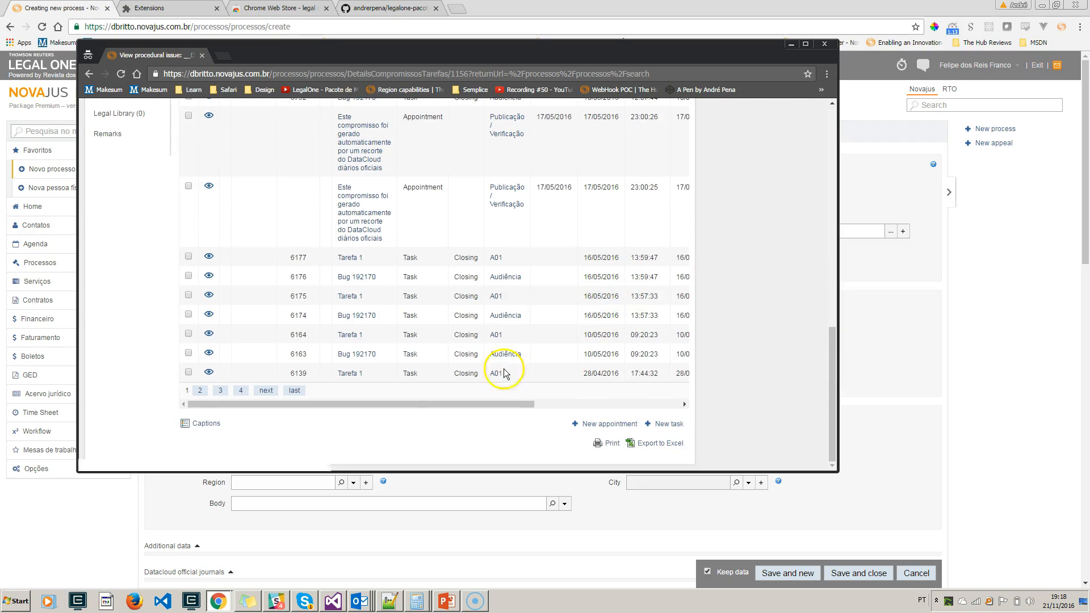
mouse_move(373, 403)
mouse_down()
mouse_move(540, 414)
mouse_move(385, 397)
mouse_move(394, 423)
mouse_move(596, 418)
mouse_move(365, 402)
mouse_up()
scroll(395, 420, up, 6)
scroll(390, 418, down, 6)
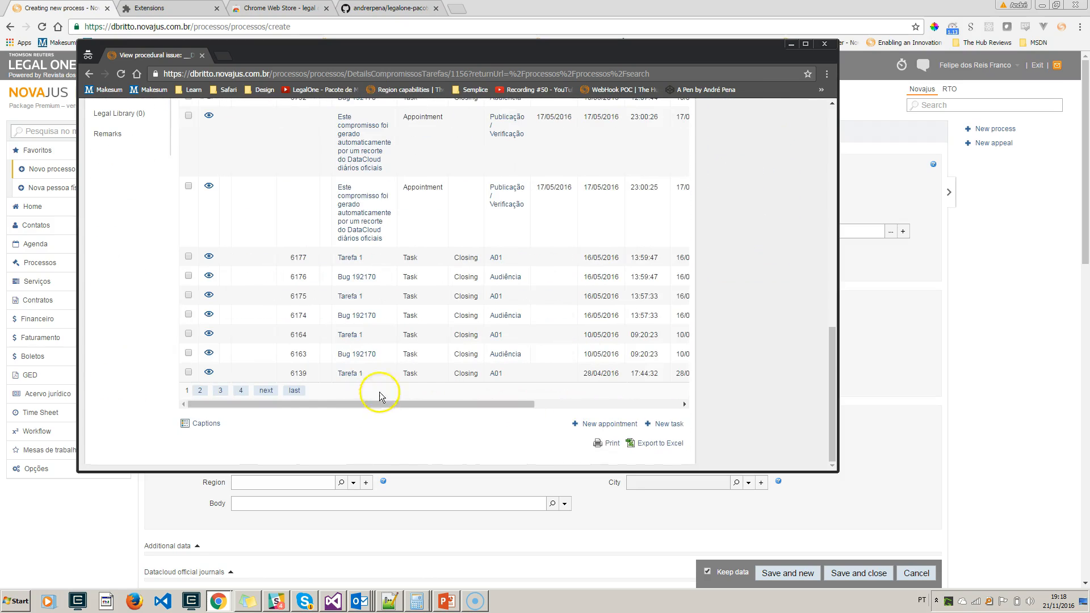
scroll(392, 386, up, 2)
scroll(418, 375, up, 4)
scroll(418, 375, down, 6)
drag(424, 404, 594, 409)
scroll(594, 377, up, 8)
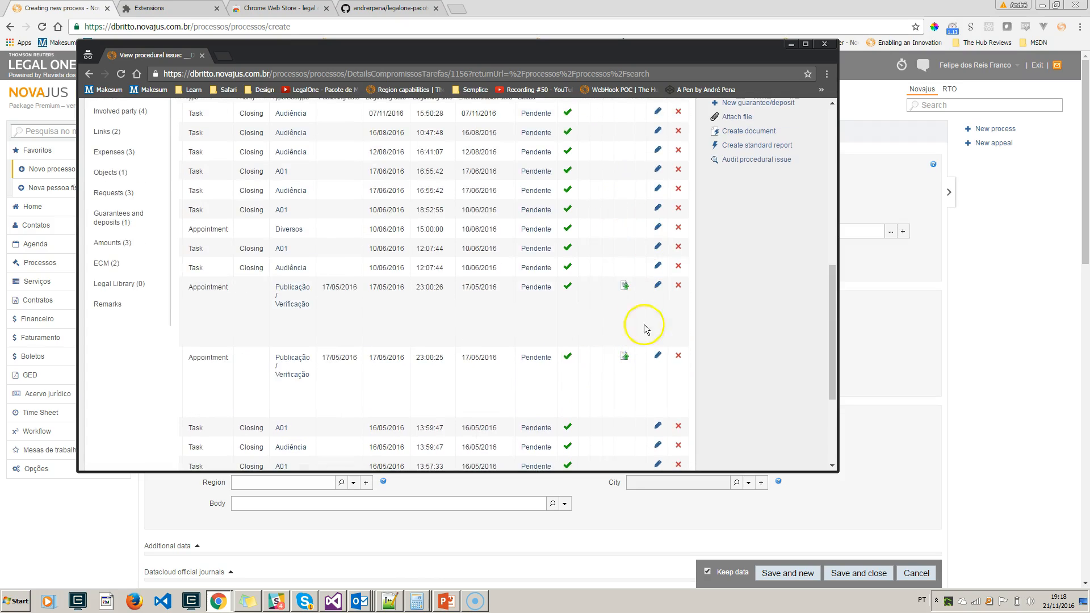
Examine the appointments and tasks table through its last row and back to its first columns, and maximize the browser window.
scroll(656, 352, up, 2)
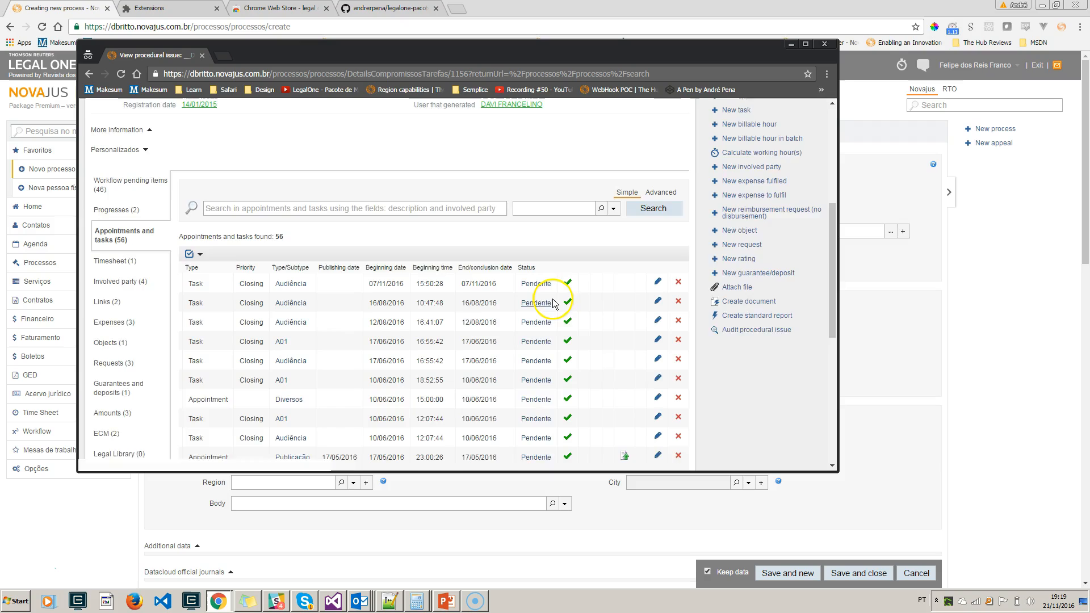
scroll(500, 287, down, 2)
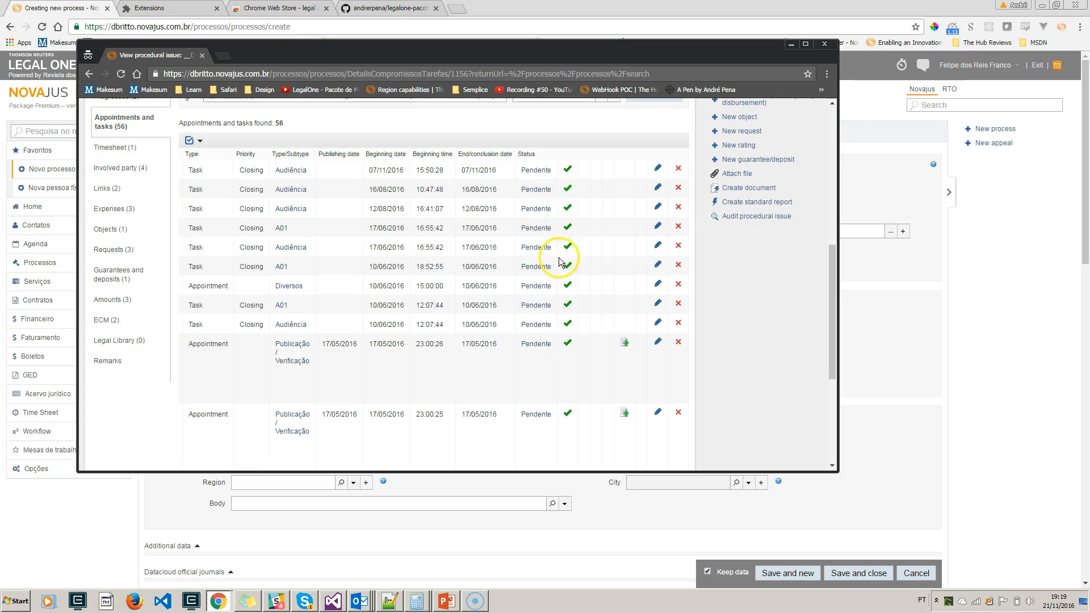
scroll(560, 264, down, 3)
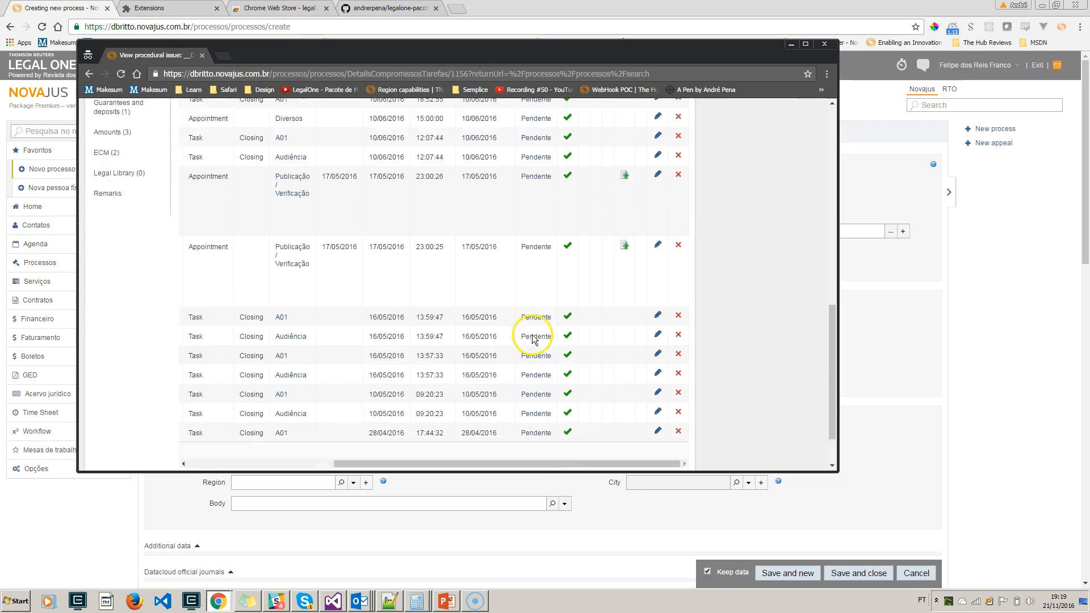
scroll(529, 361, down, 2)
drag(520, 405, 383, 399)
scroll(414, 376, up, 2)
scroll(404, 384, down, 2)
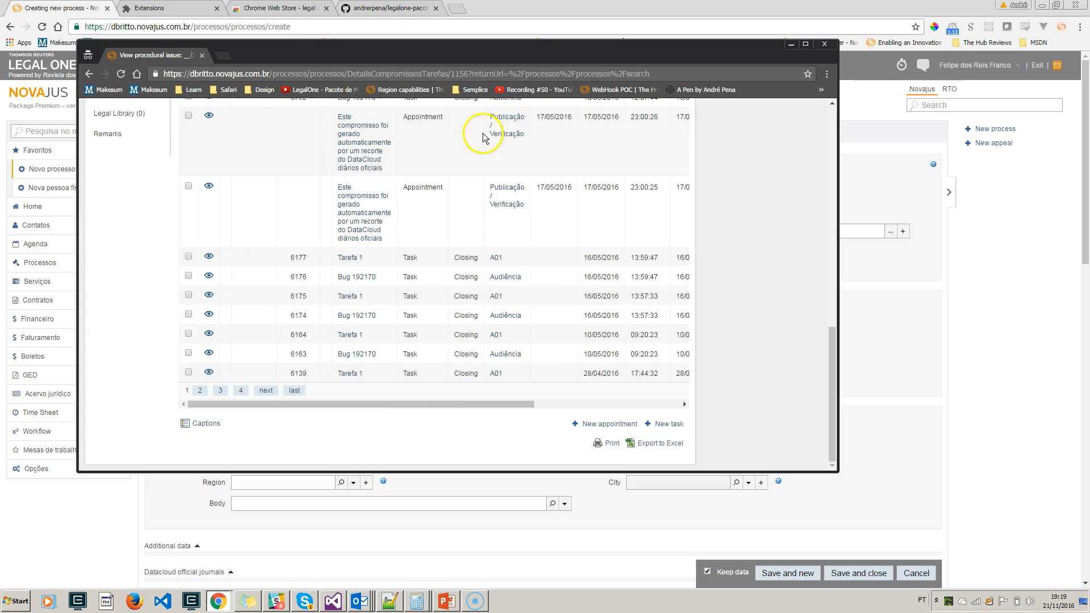
double_click(521, 55)
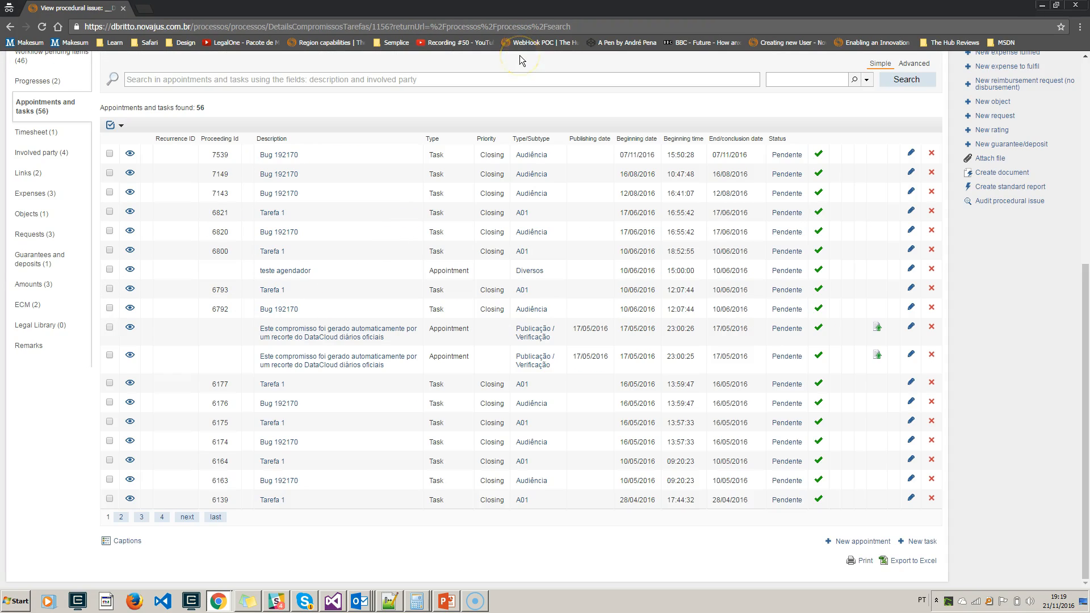
Switch to the Legal One window with the extension, filter the vertical menu by "proce", and open Processos.
key(alt+Tab)
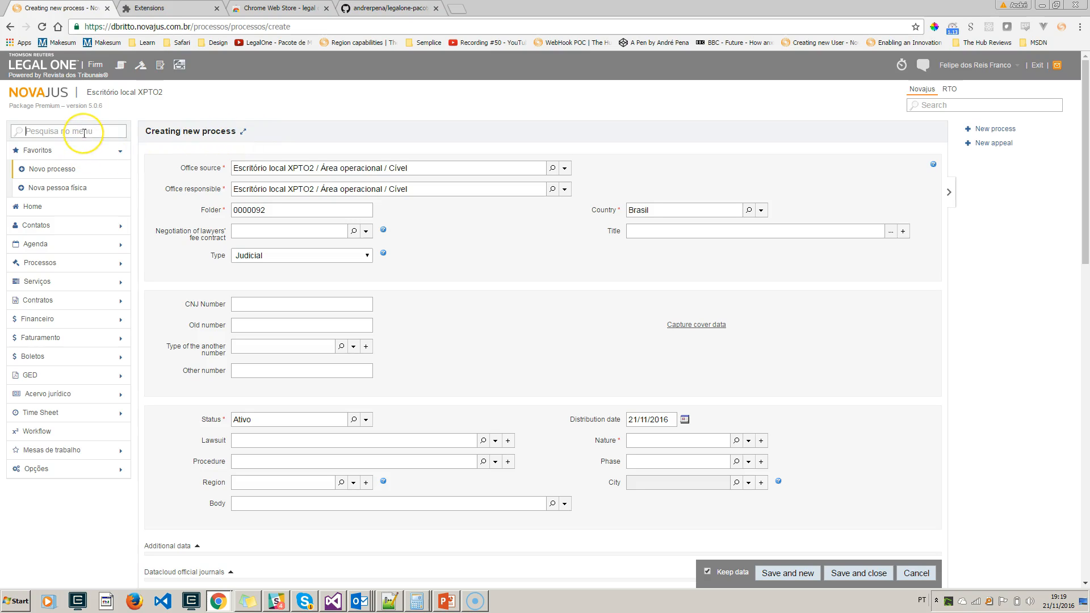
text(roce)
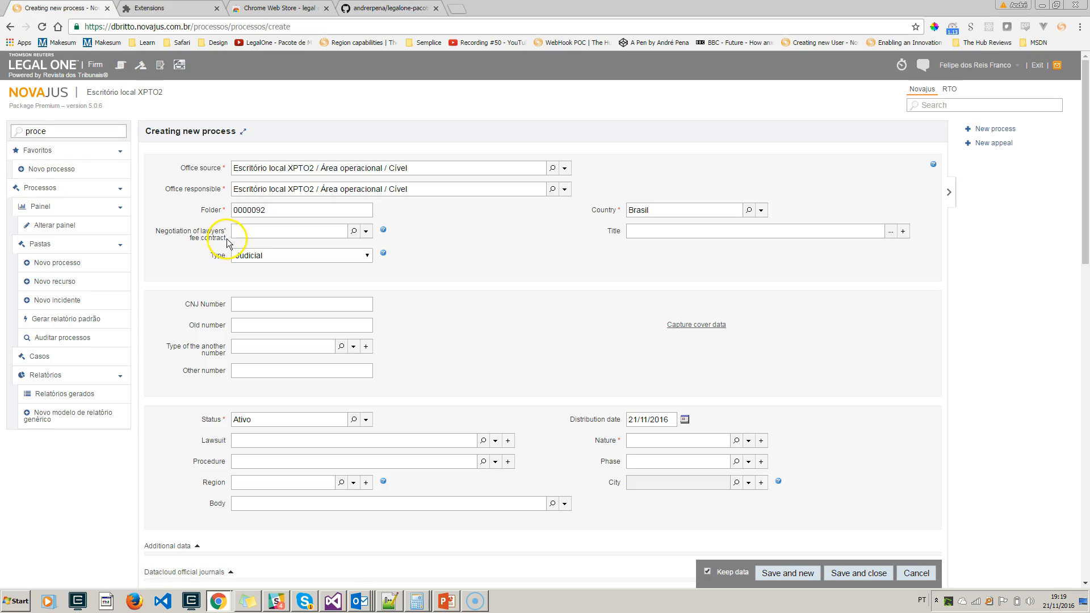
click(50, 191)
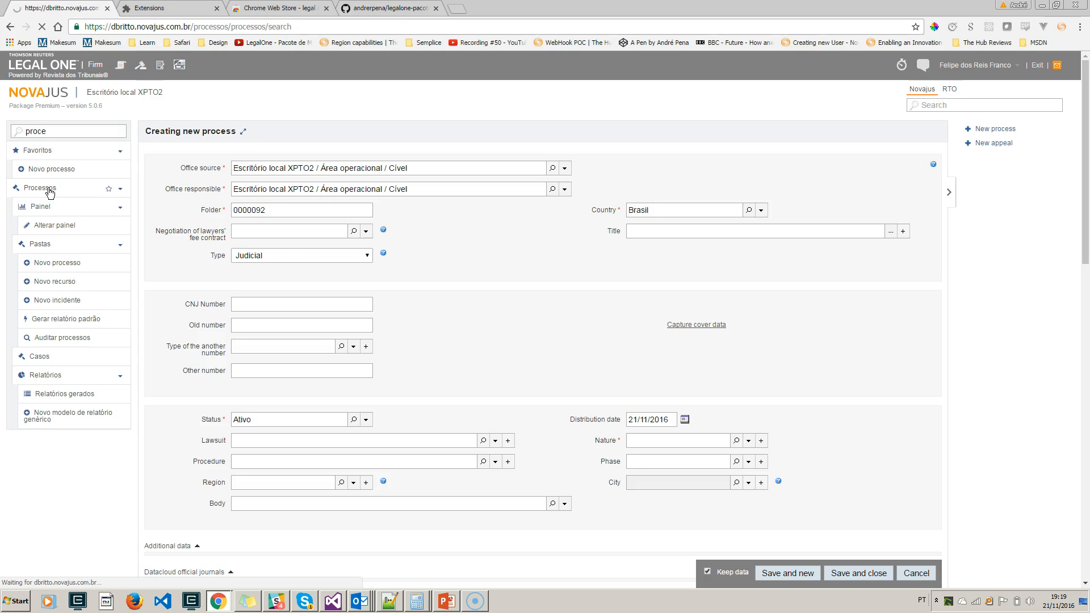
View the first procedural issue in the folder list and open its appointments and tasks with the extension active.
click(171, 255)
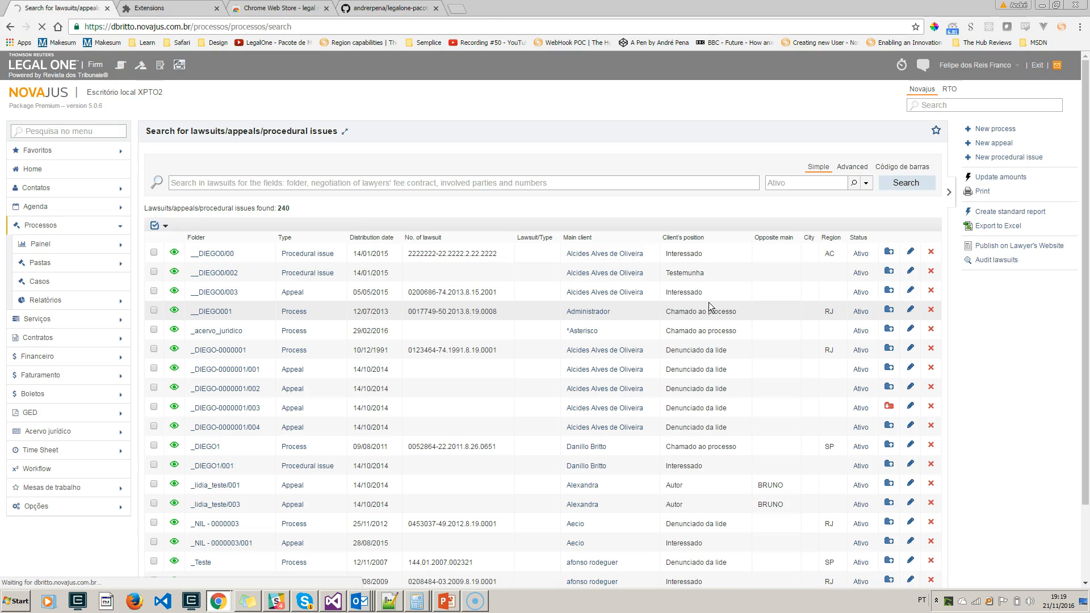
scroll(709, 302, down, 2)
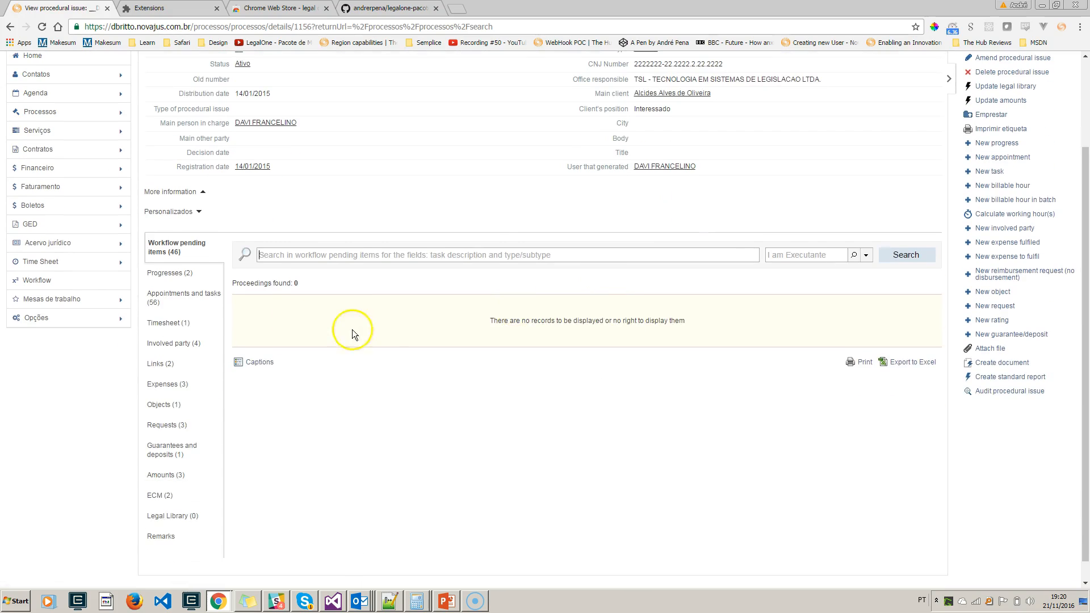
click(182, 299)
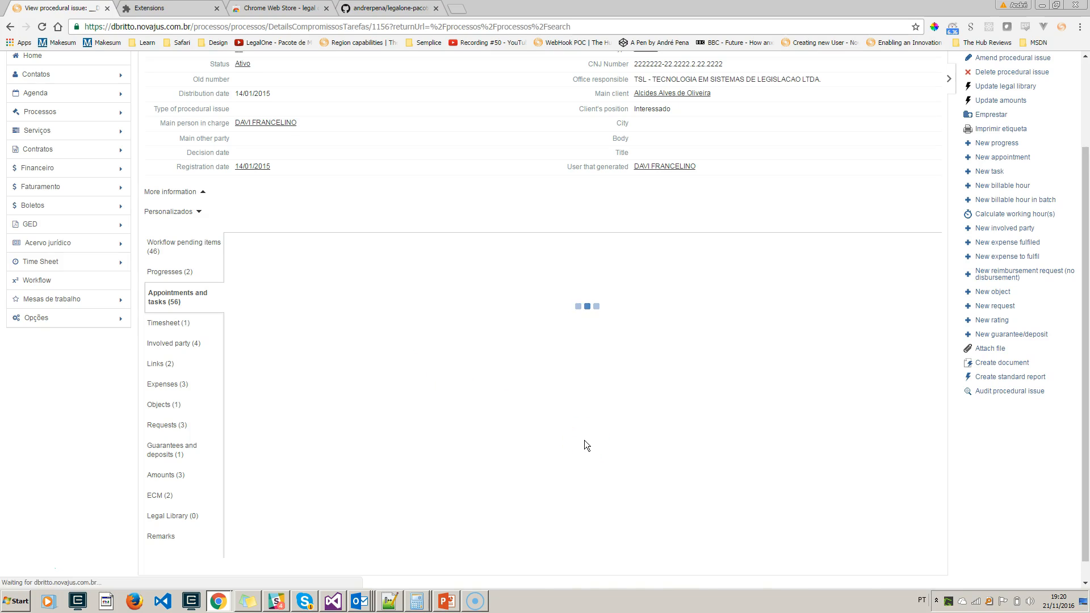
Examine how the appointments and tasks table fits on the normal-size screen, in both width and height.
scroll(692, 244, down, 5)
scroll(700, 255, up, 1)
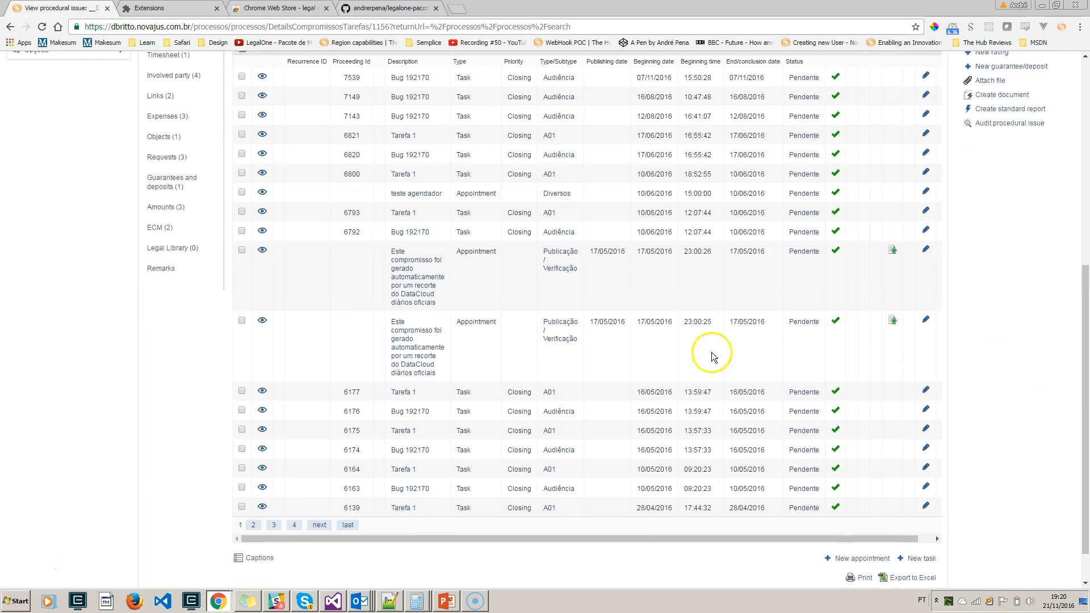
drag(560, 551, 443, 538)
scroll(421, 454, up, 3)
scroll(421, 454, up, 4)
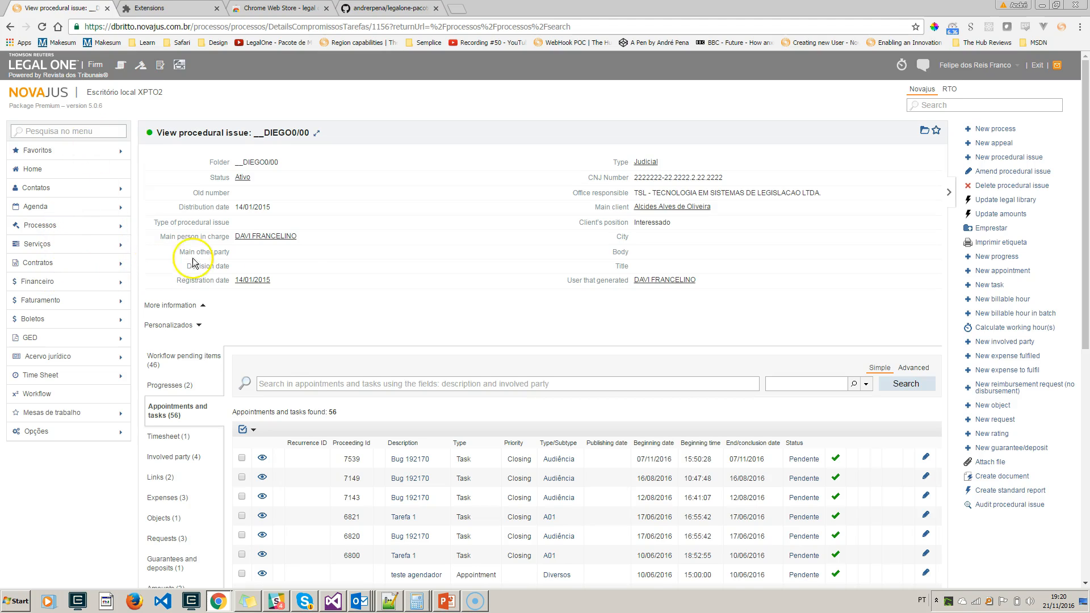
scroll(466, 263, down, 7)
scroll(596, 341, up, 1)
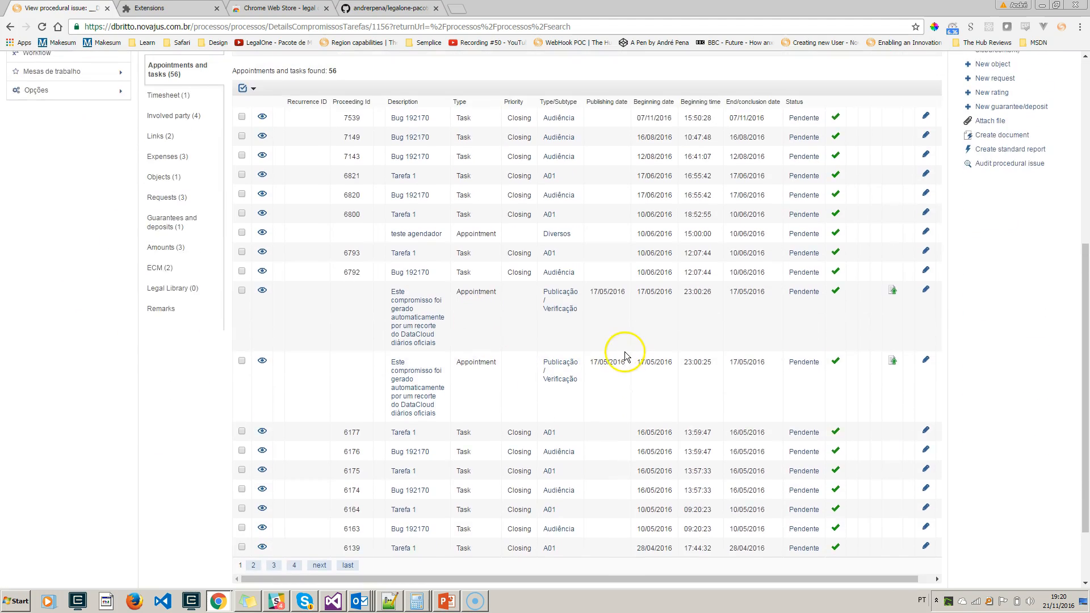
scroll(630, 352, up, 4)
scroll(664, 398, down, 4)
scroll(662, 409, up, 6)
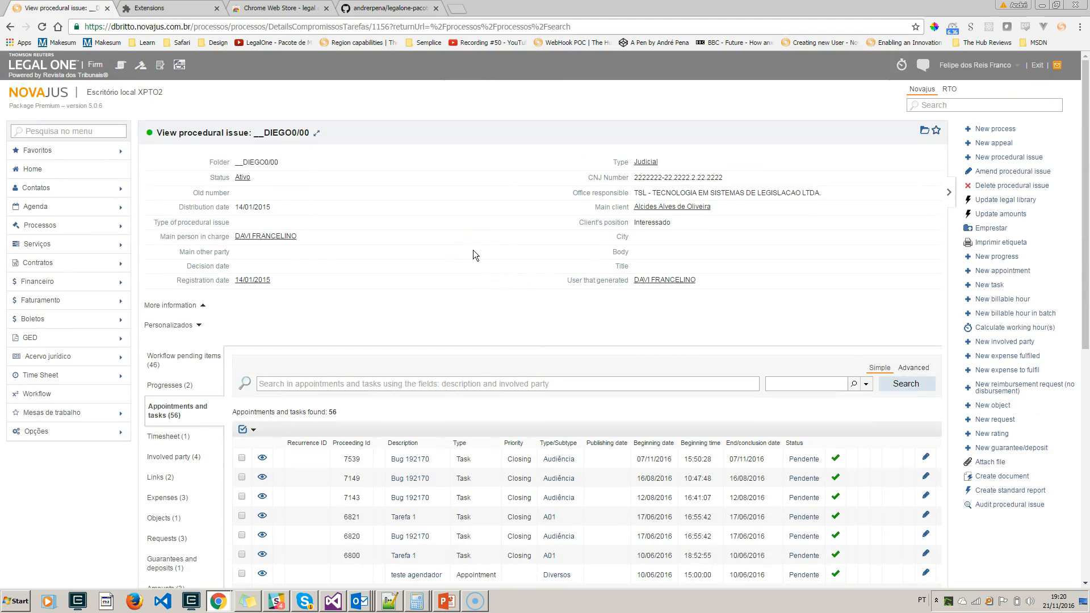
Toggle the procedural issue screen between maximized and normal size, leaving it maximized.
scroll(472, 250, down, 2)
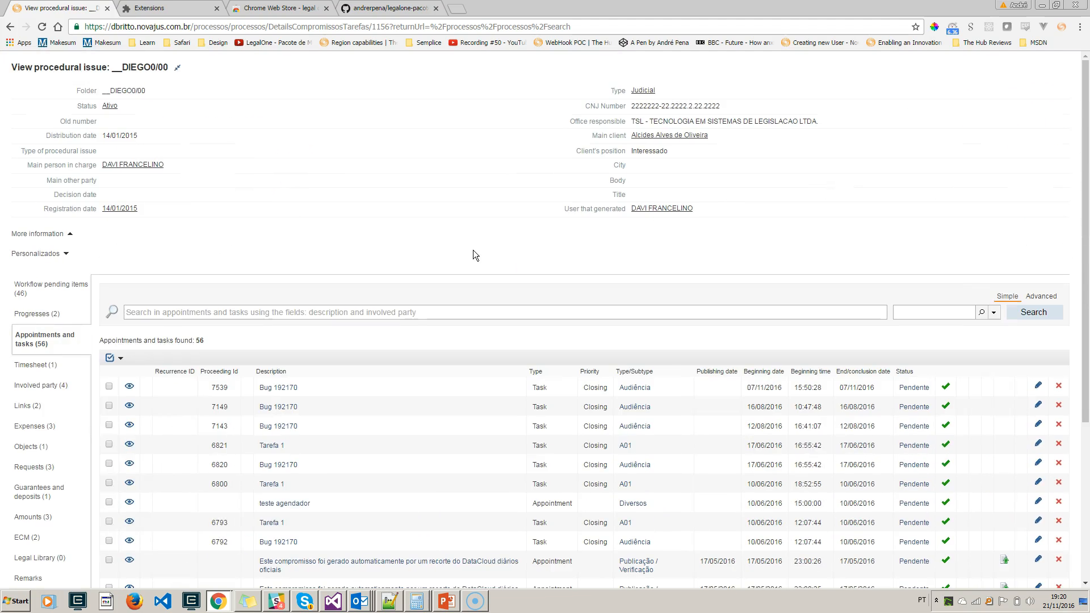
scroll(473, 250, up, 2)
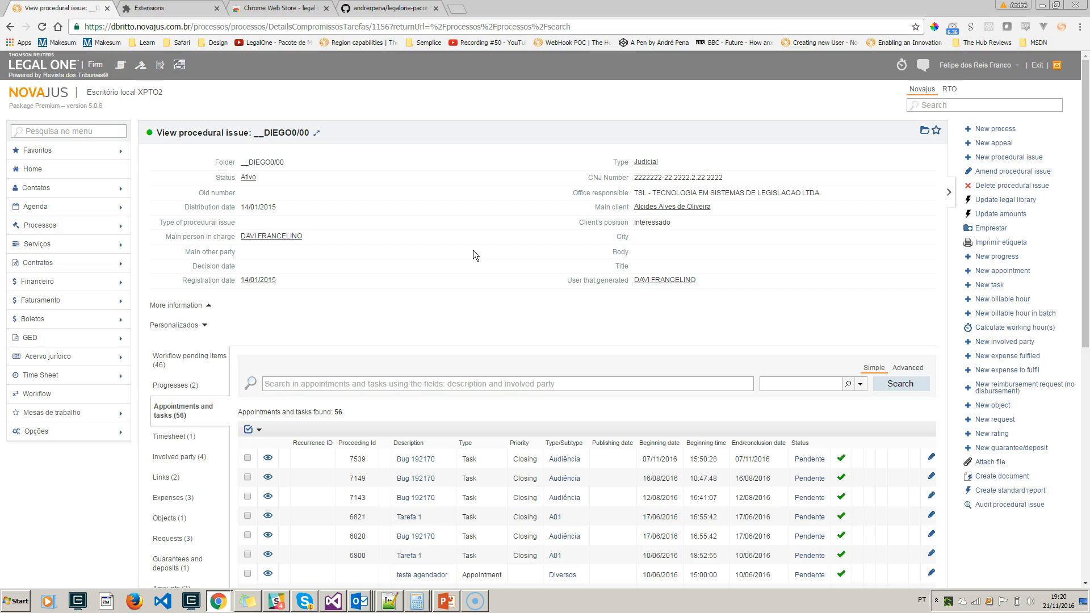
click(317, 135)
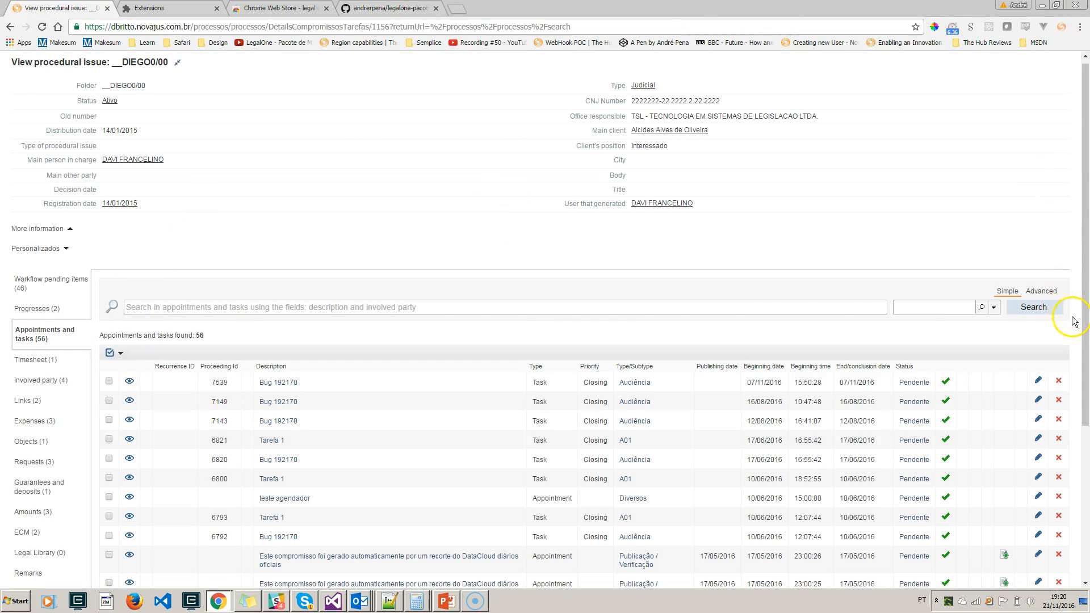
Examine the appointments and tasks table on the maximized screen, and restore the procedural issue to normal size.
scroll(1072, 318, down, 4)
scroll(681, 365, up, 3)
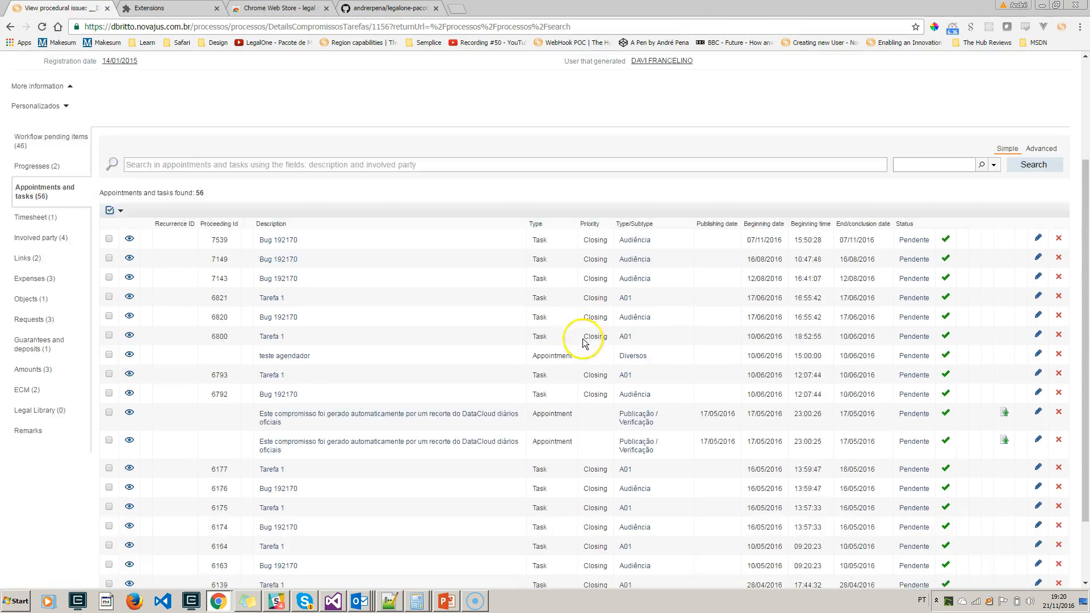
scroll(676, 304, down, 2)
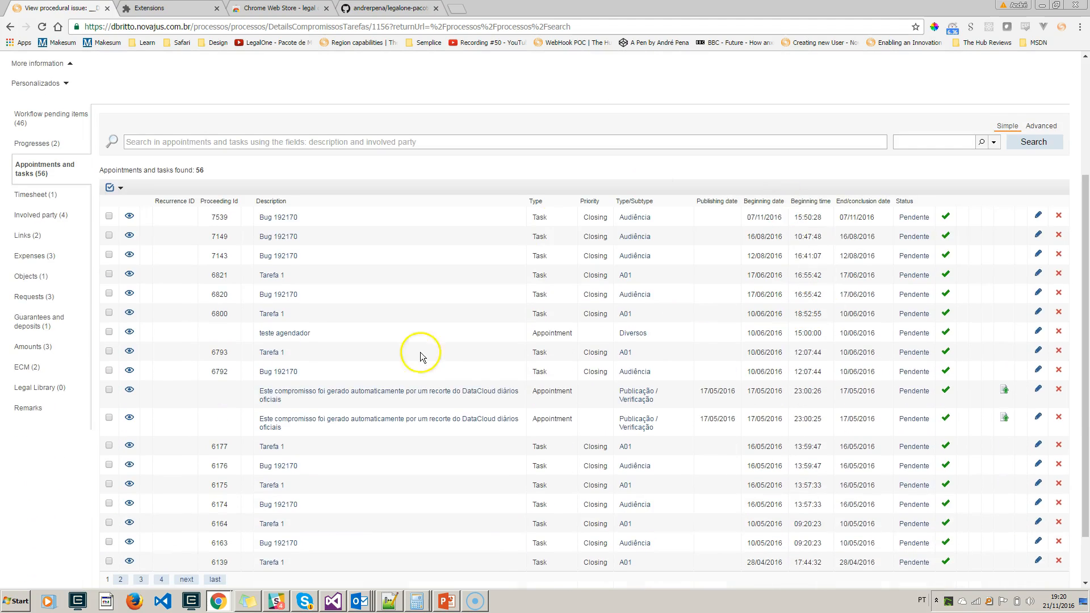
scroll(628, 385, up, 3)
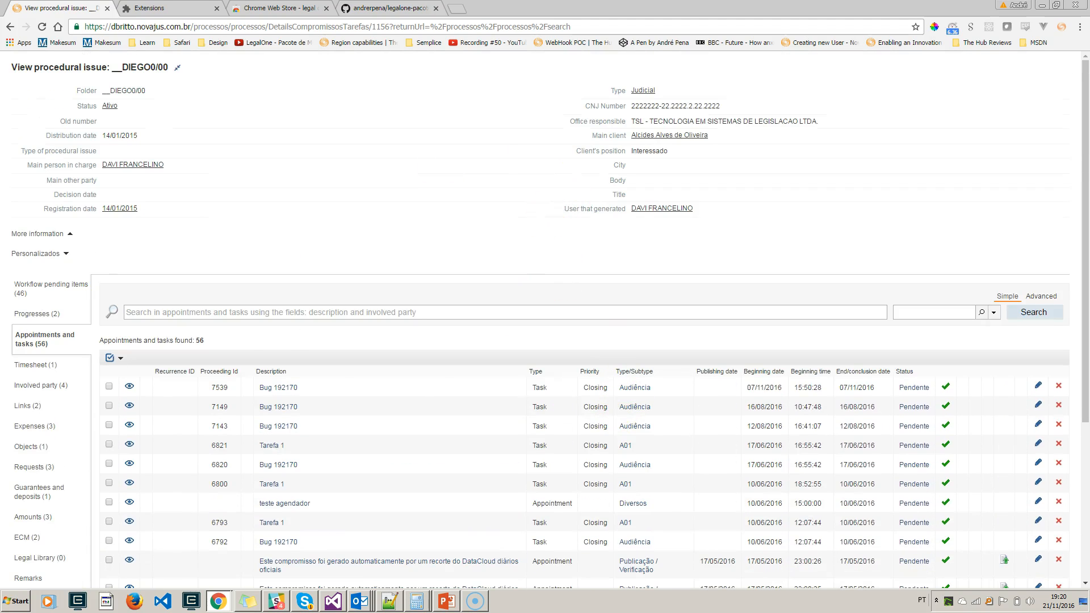
scroll(623, 417, down, 3)
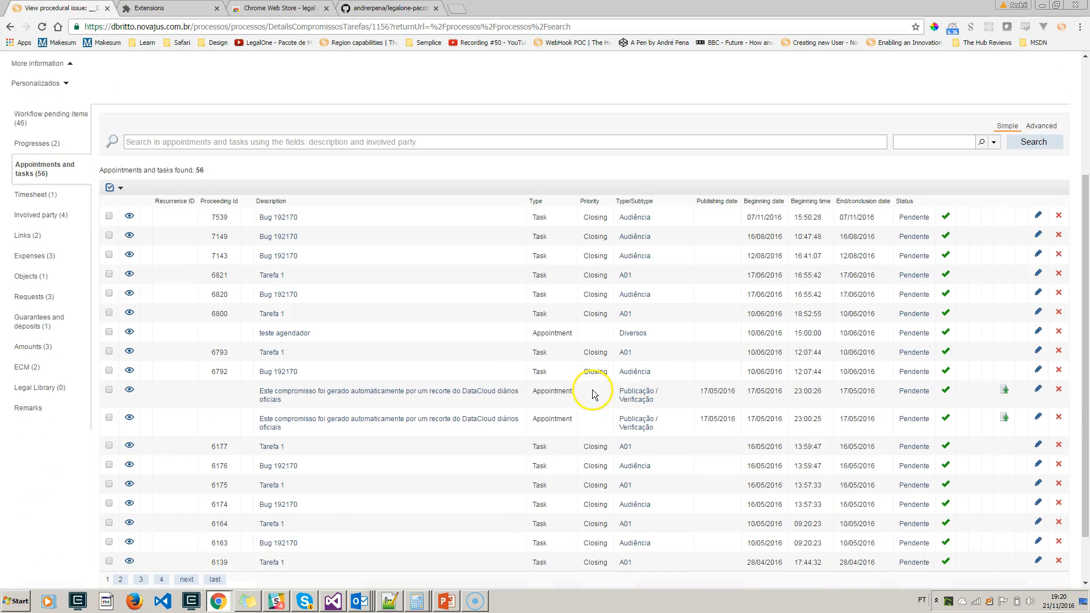
scroll(361, 485, up, 2)
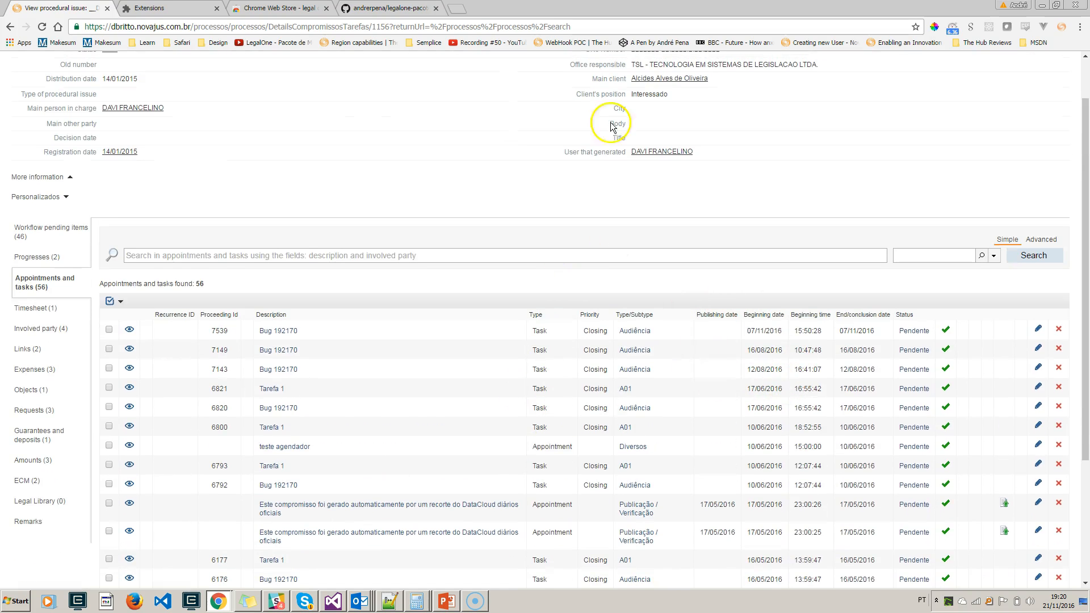
scroll(495, 292, up, 1)
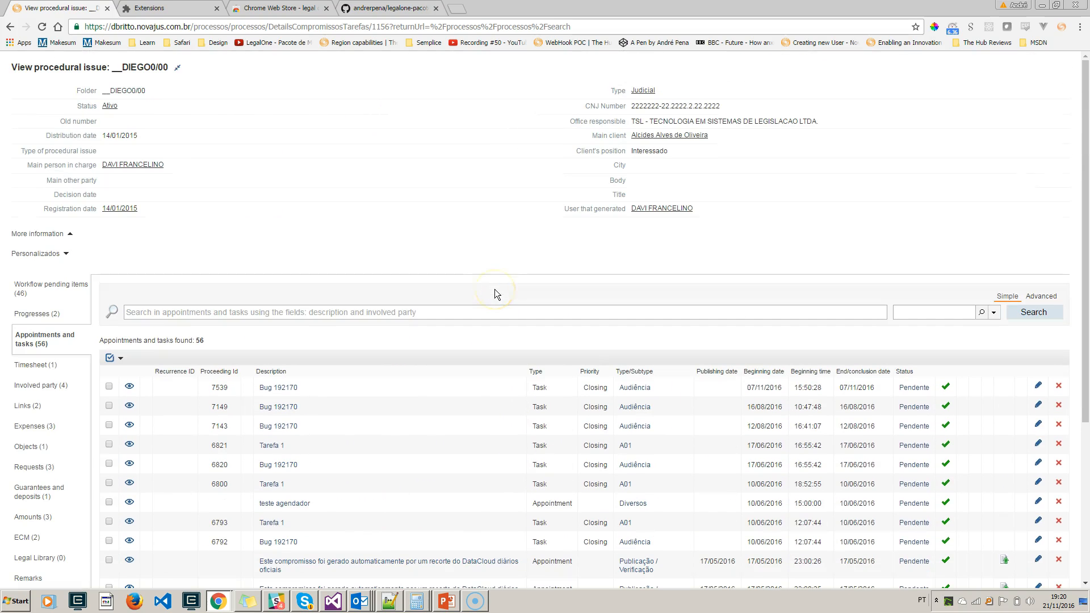
key(Escape)
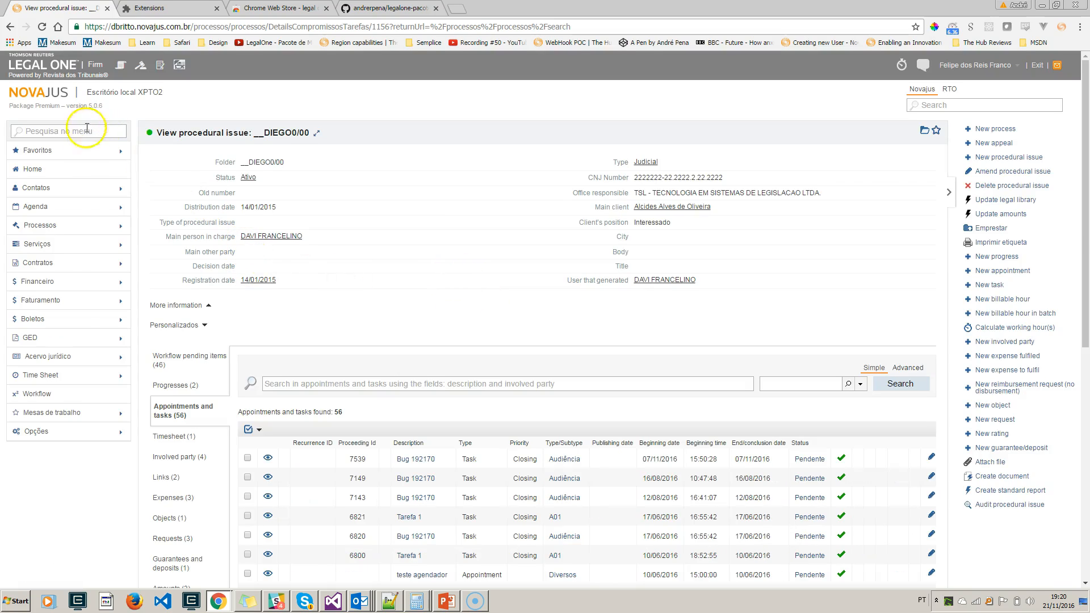
Open the Painel page under Processos and maximize the lawsuit data panel to view all its charts.
click(122, 230)
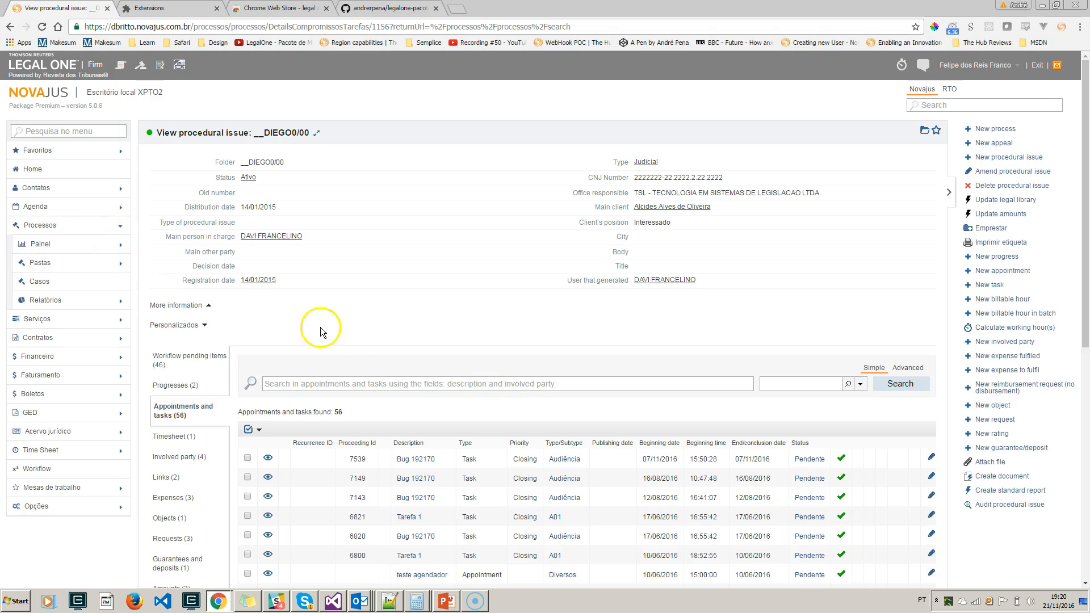
click(42, 247)
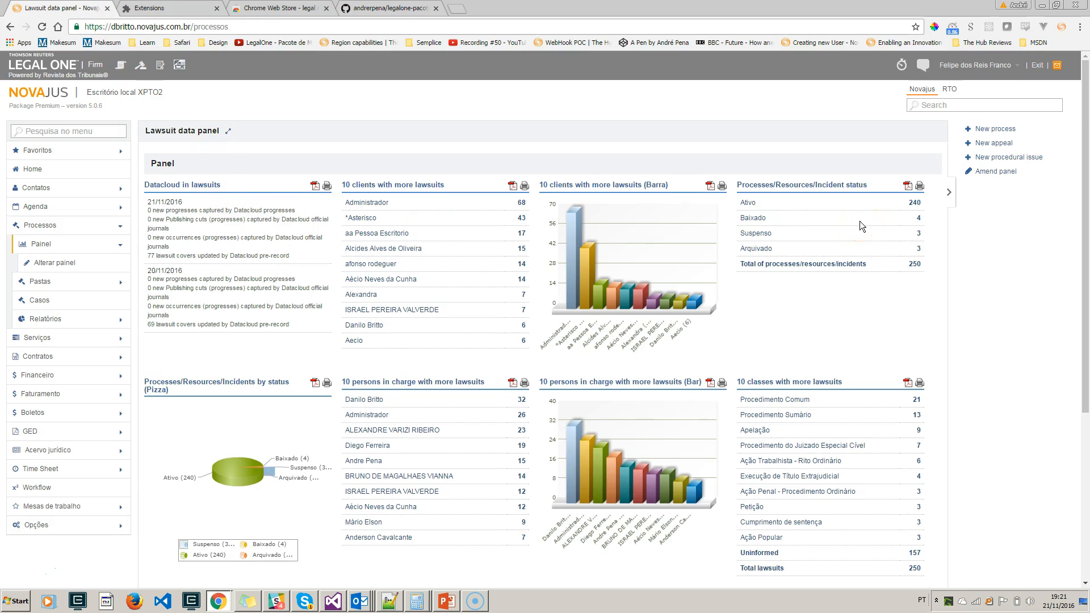
key(ctrl+shift+f)
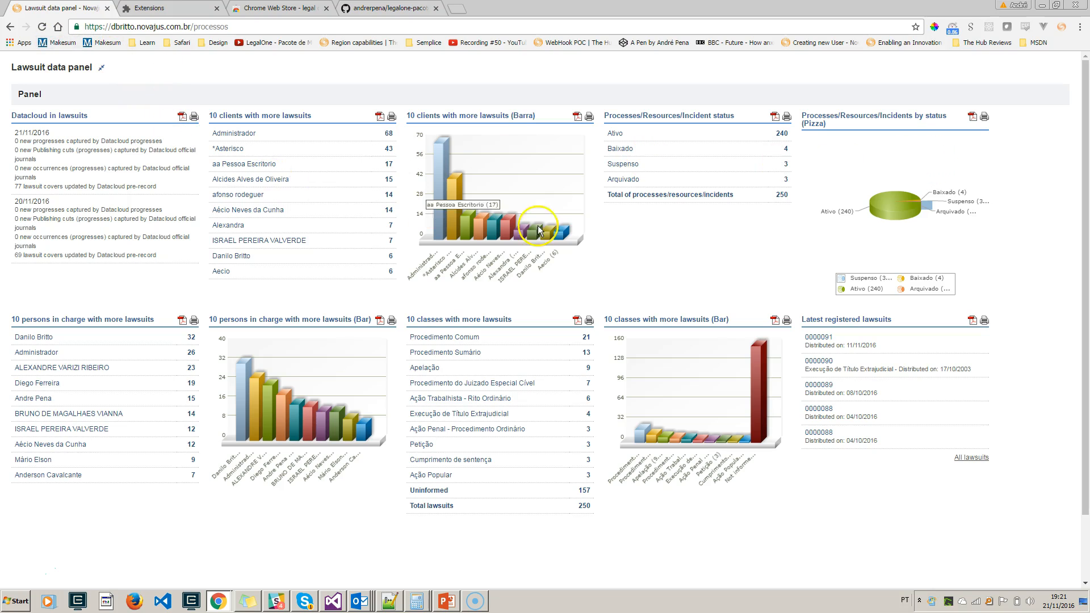
scroll(1072, 331, down, 2)
scroll(1071, 268, up, 2)
Return to the GitHub readme, review Maximizar e desmaximizar, and highlight the section on search within Tabelas de Sistema e Configurações.
click(382, 9)
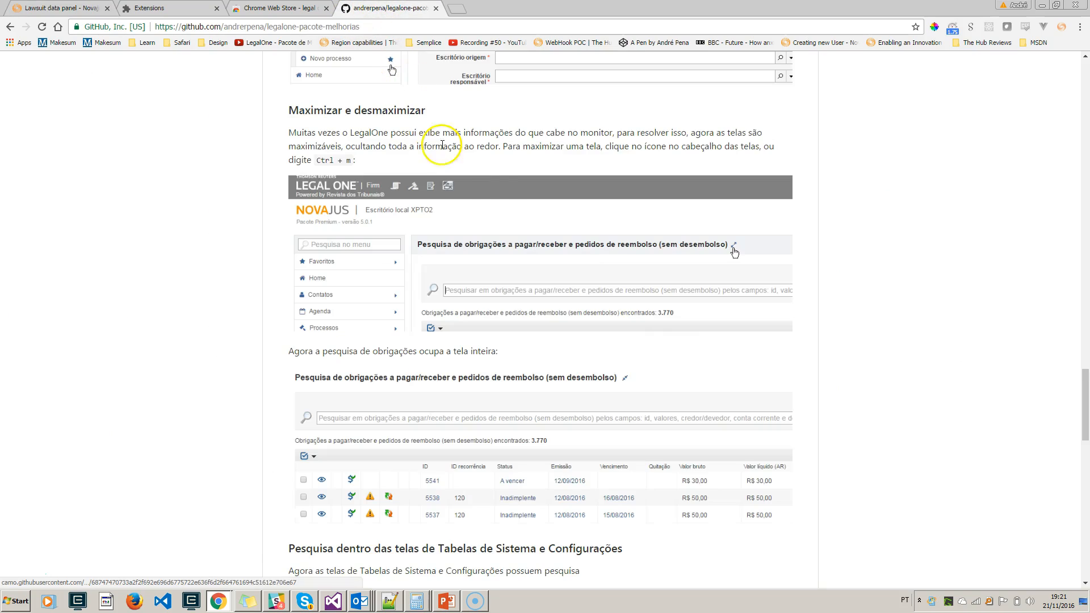
scroll(485, 193, down, 2)
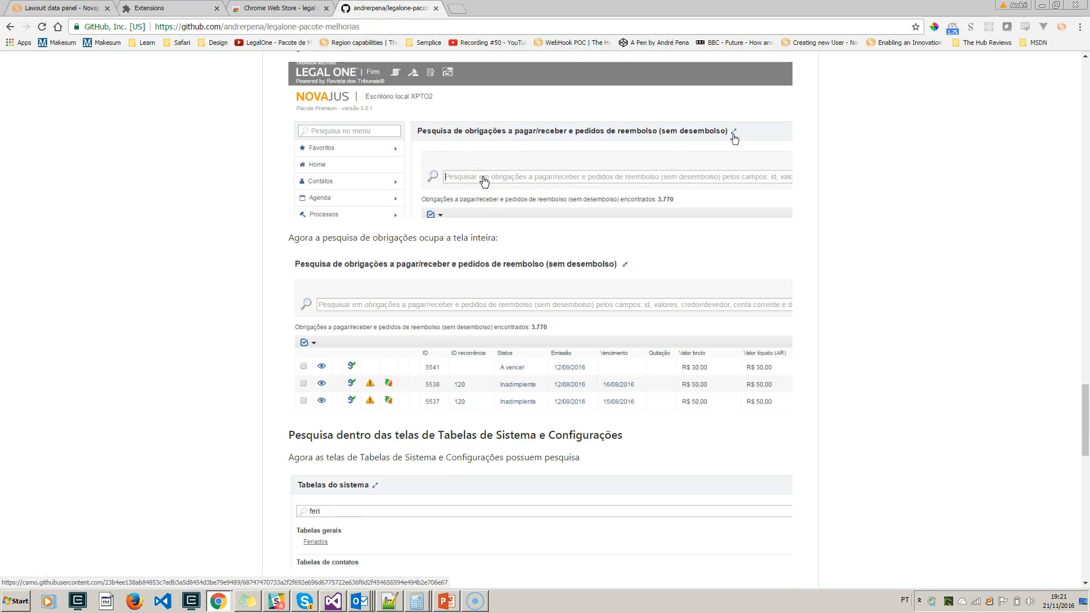
scroll(484, 181, up, 3)
scroll(484, 179, down, 4)
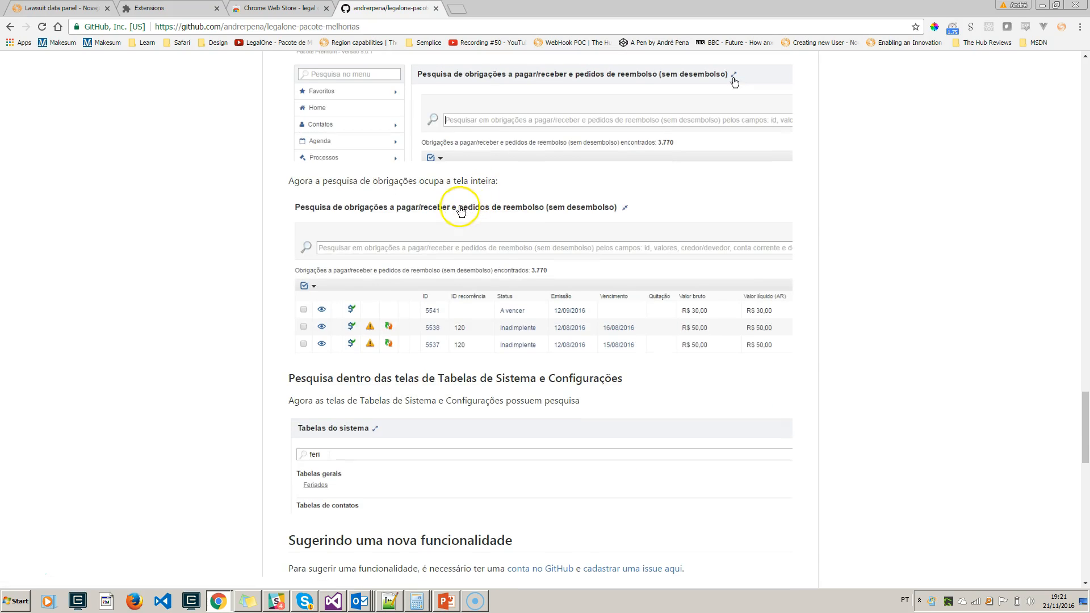
scroll(436, 279, down, 1)
scroll(437, 279, down, 1)
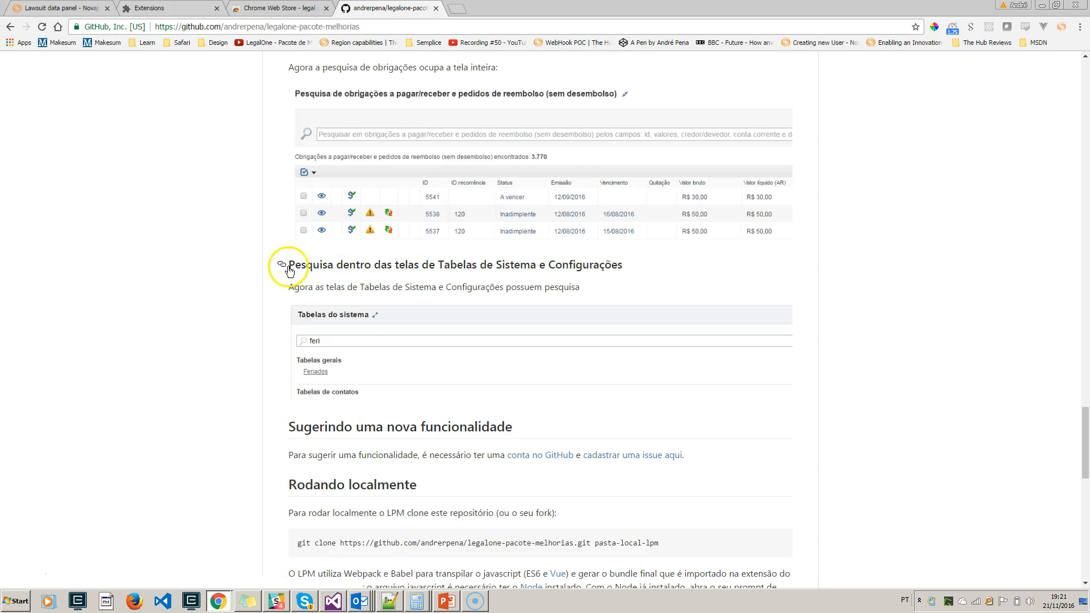
drag(333, 265, 612, 274)
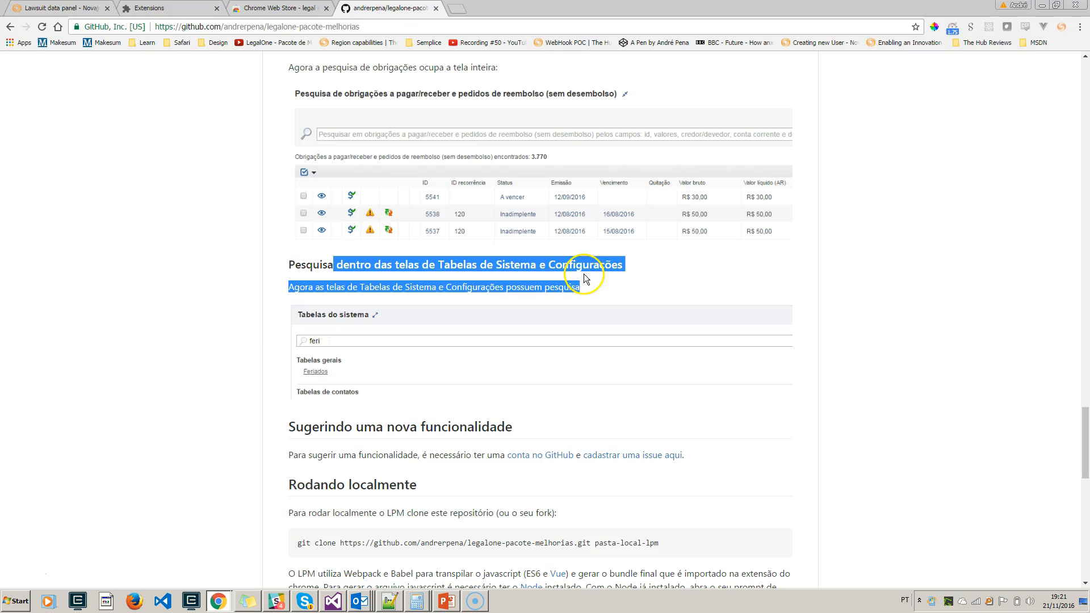
Switch to the Legal One window without the extension and open the Options area.
key(alt+Tab)
scroll(581, 249, up, 6)
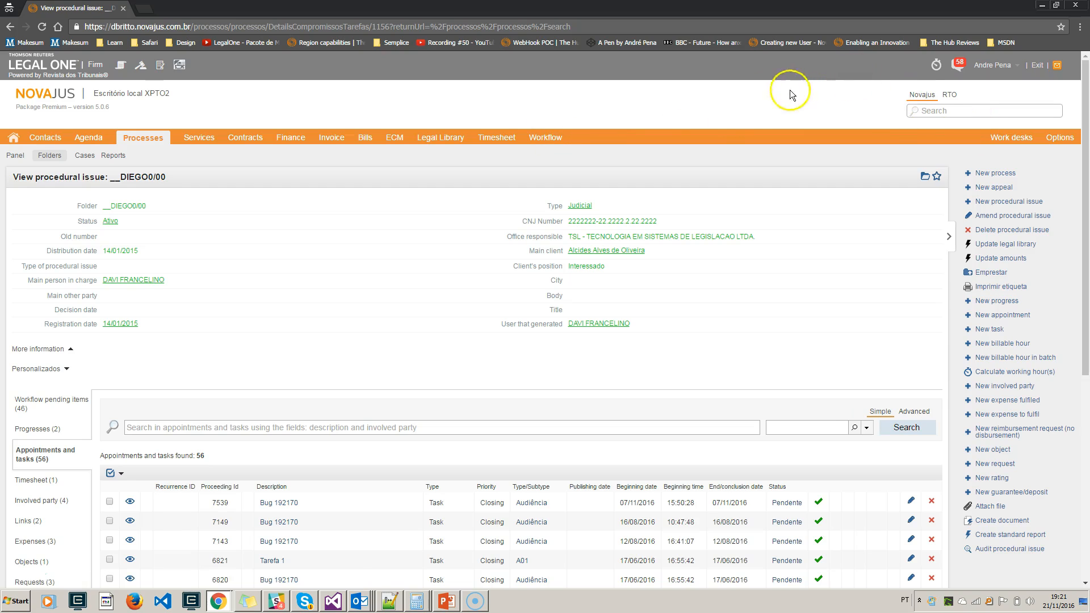
click(1066, 138)
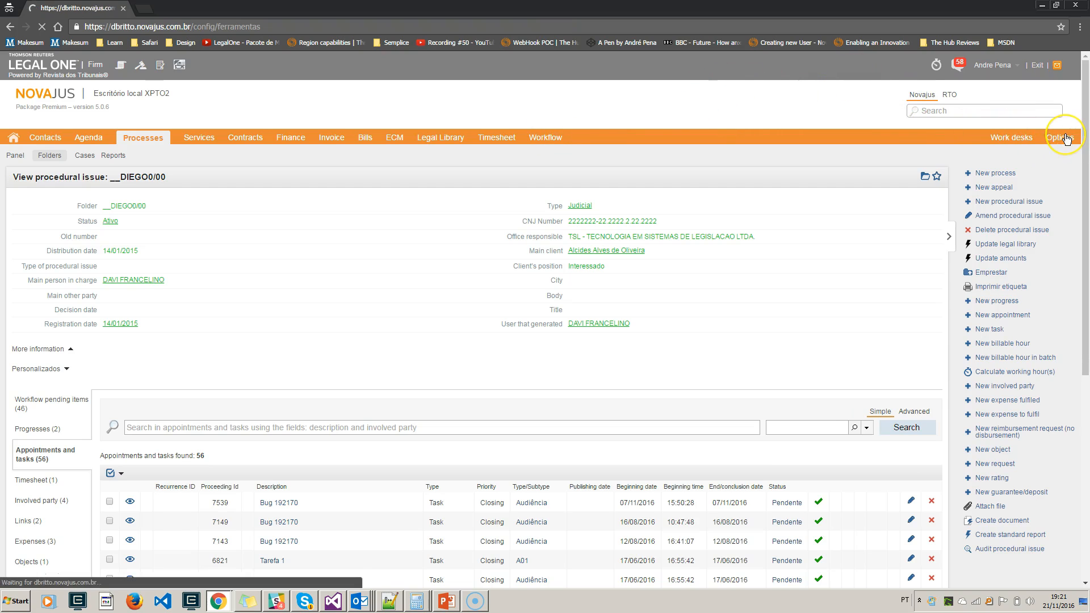
Open the System tables page, and reach the same page in the extension window by searching its menu for "tabelas".
click(90, 156)
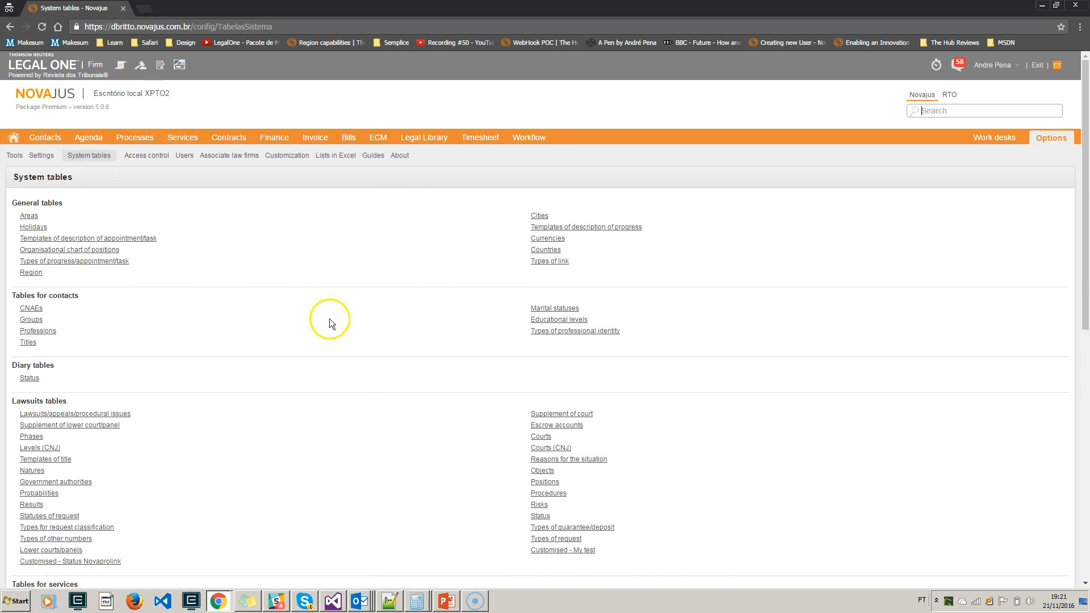
key(alt+Tab)
scroll(328, 326, up, 9)
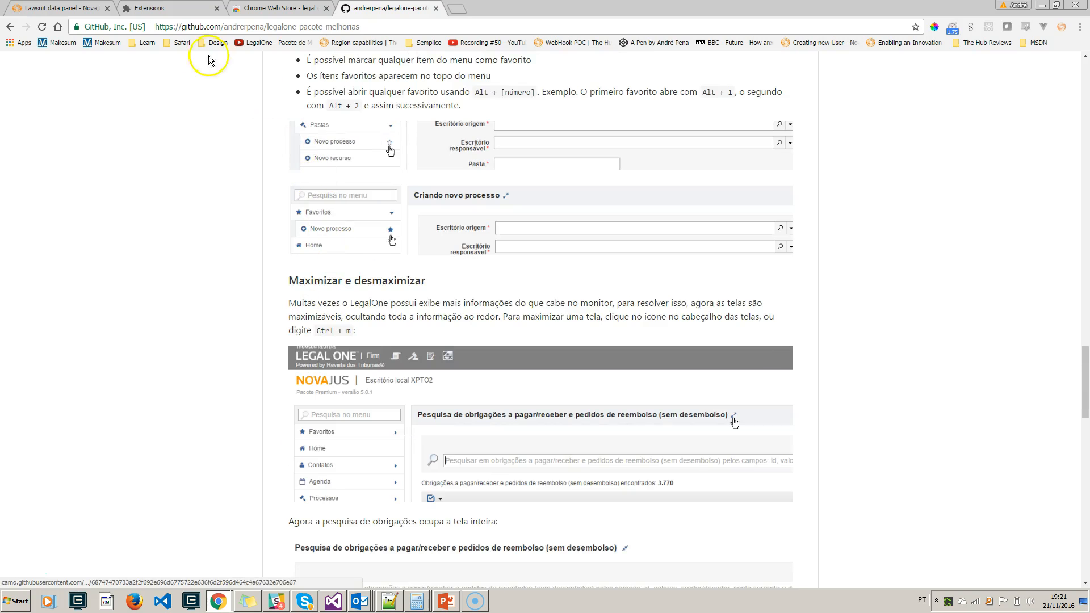
click(66, 10)
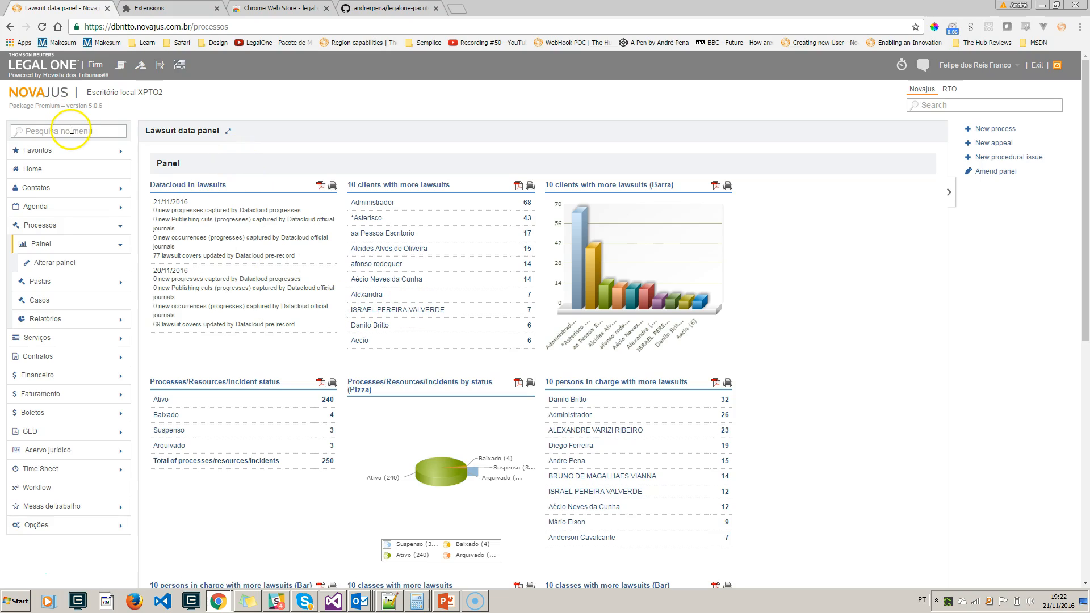
text(tabelas)
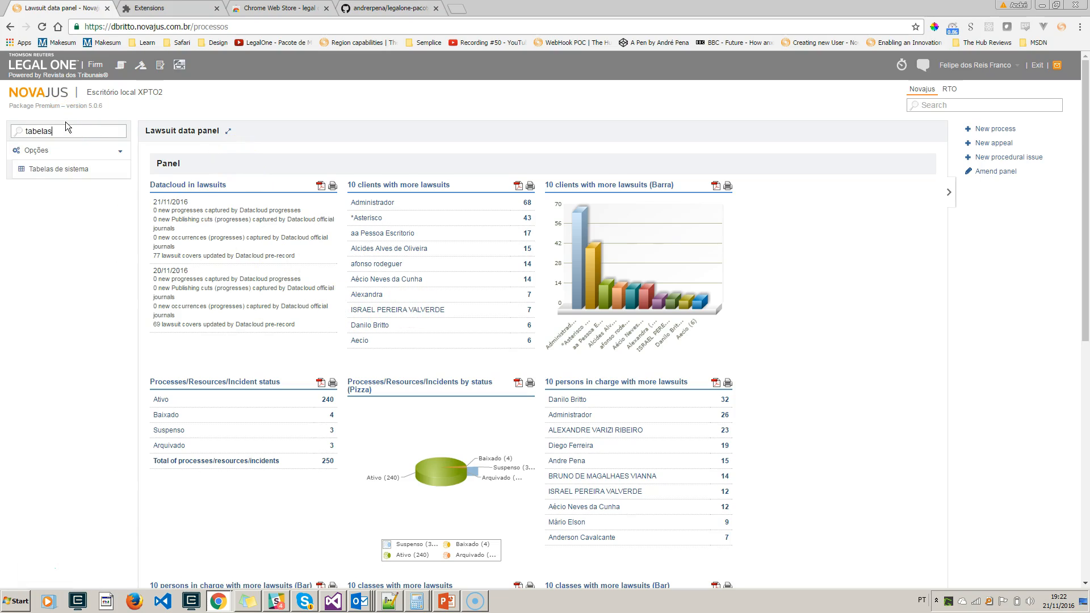
key(Return)
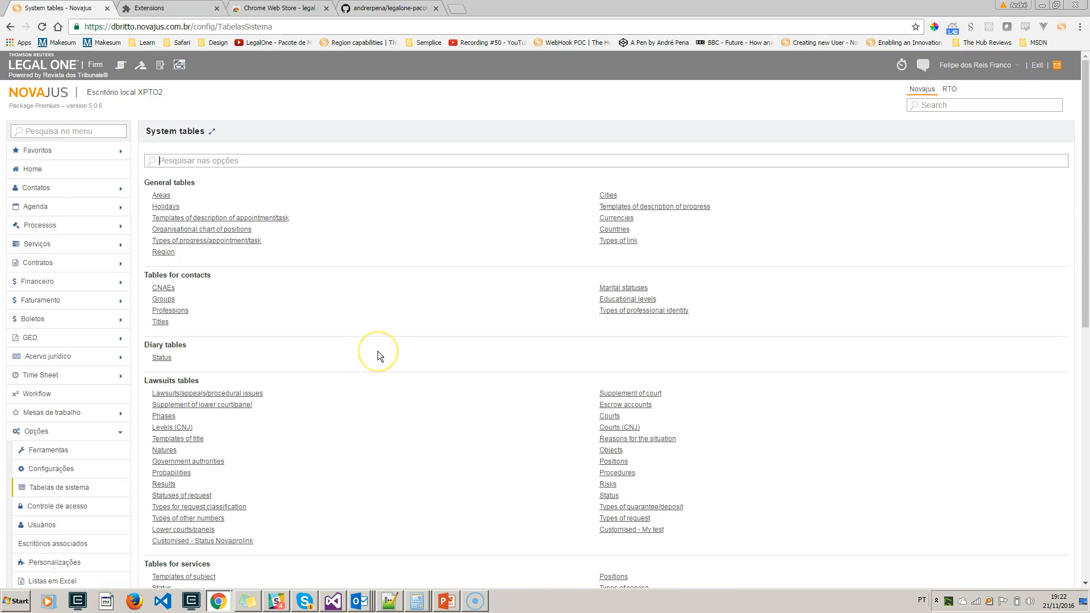
Look through the full System tables list without the extension, and filter the list in the extension window by "temp".
key(alt+Tab)
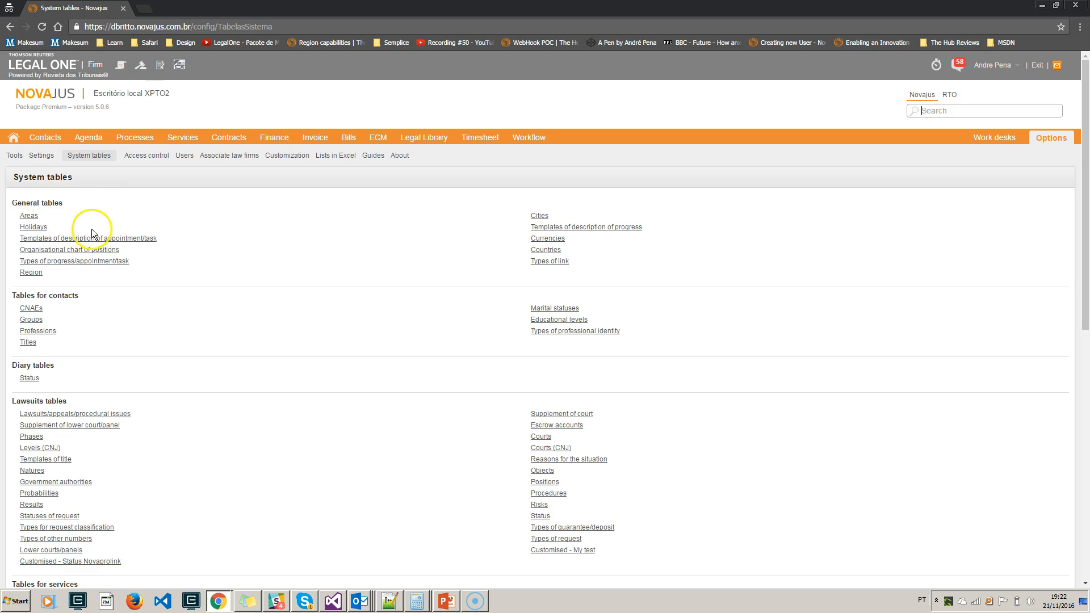
scroll(246, 291, down, 5)
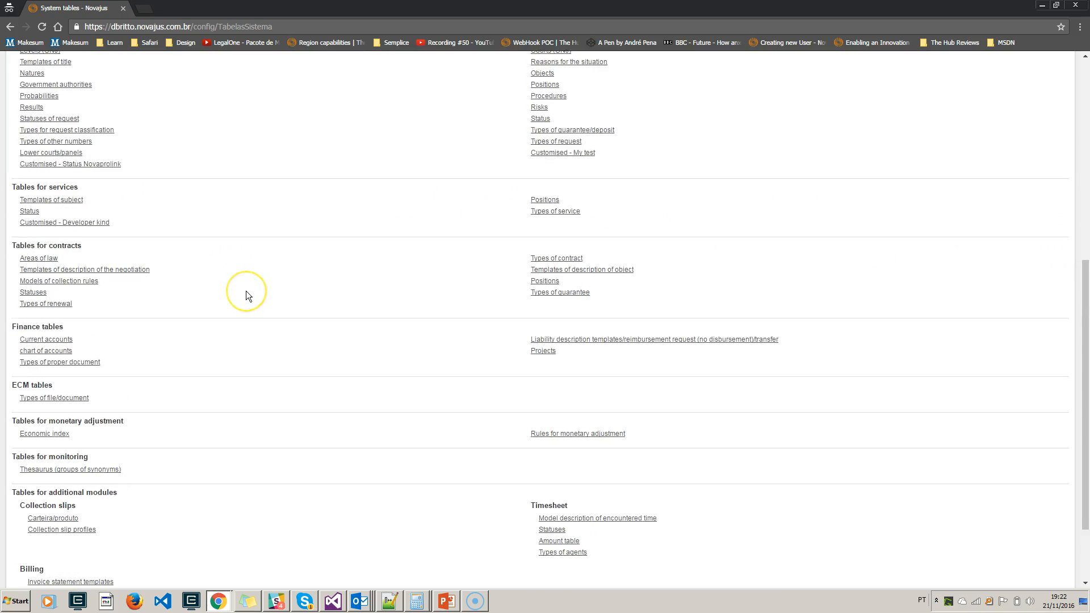
scroll(247, 291, up, 5)
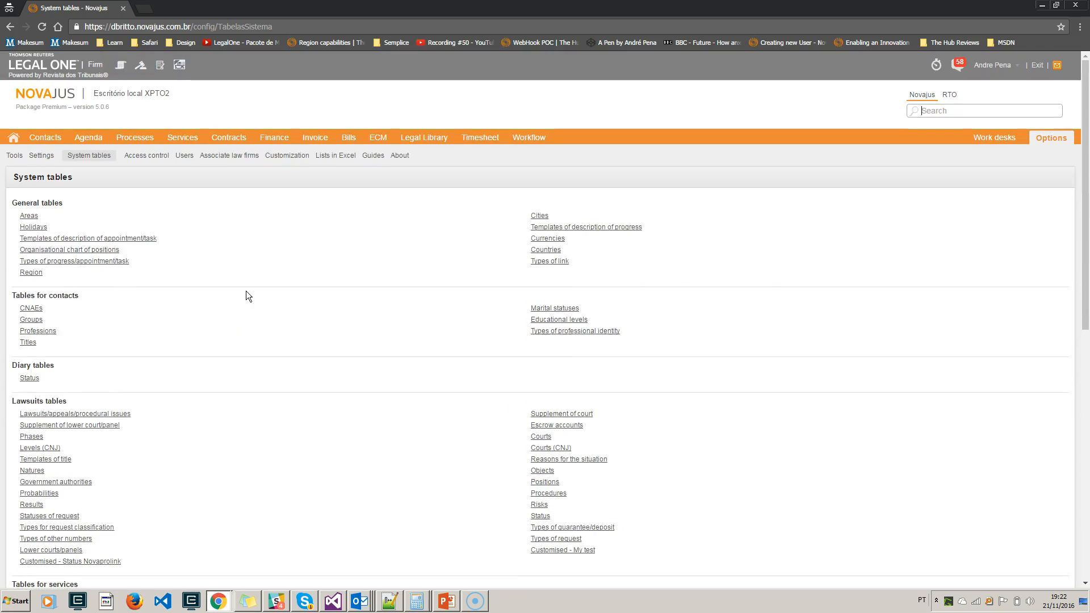
scroll(323, 298, down, 4)
scroll(324, 298, down, 5)
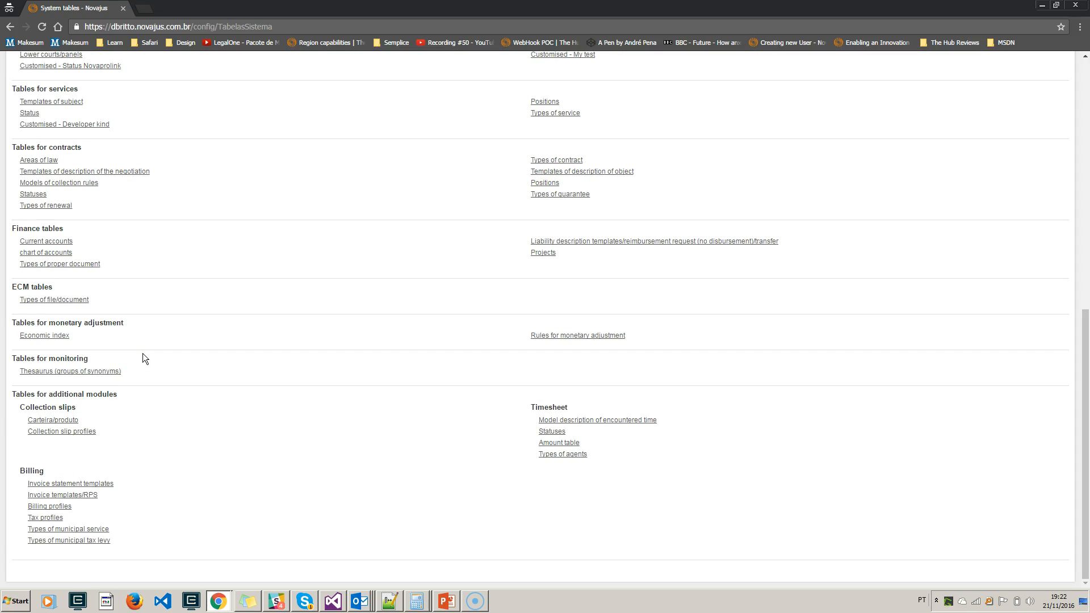
scroll(142, 353, up, 4)
scroll(222, 313, up, 5)
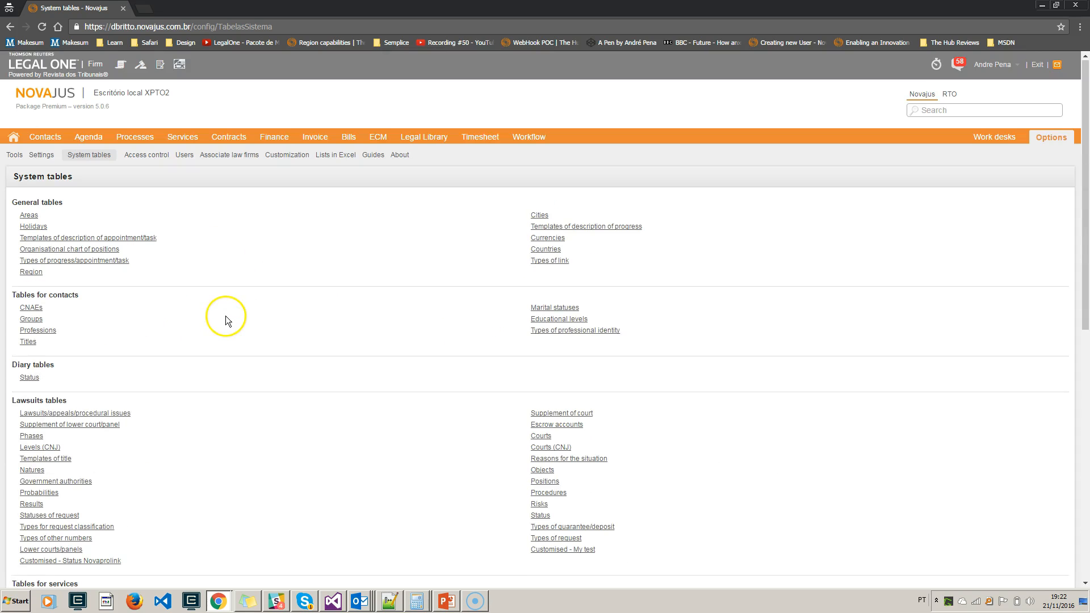
key(alt+Tab)
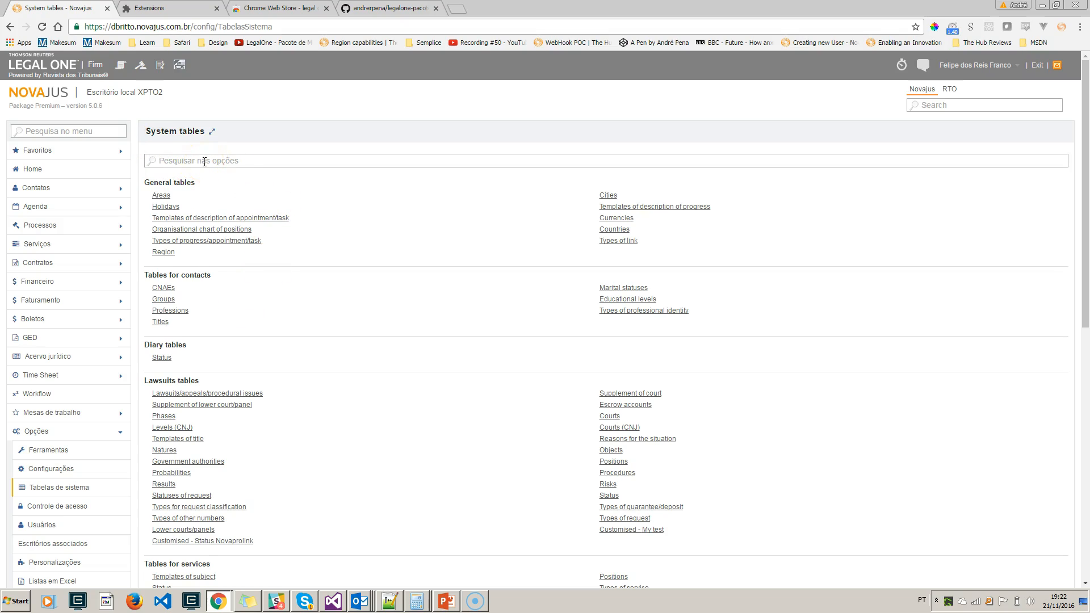
text(temp)
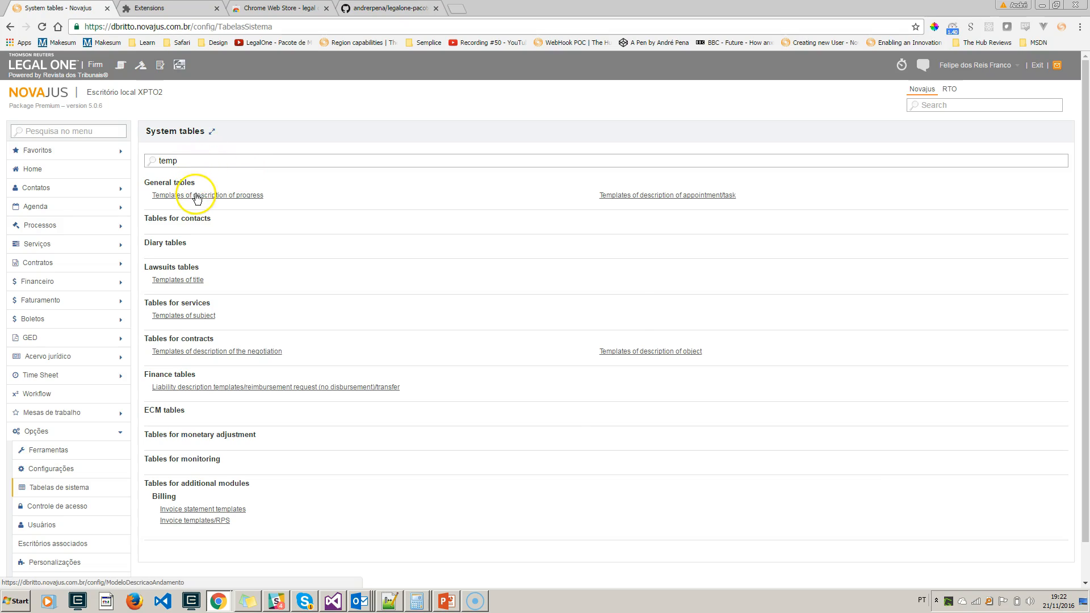
Return to the window without the extension, look over its system tables, and search the page text for "law".
key(alt+Tab)
scroll(153, 437, down, 2)
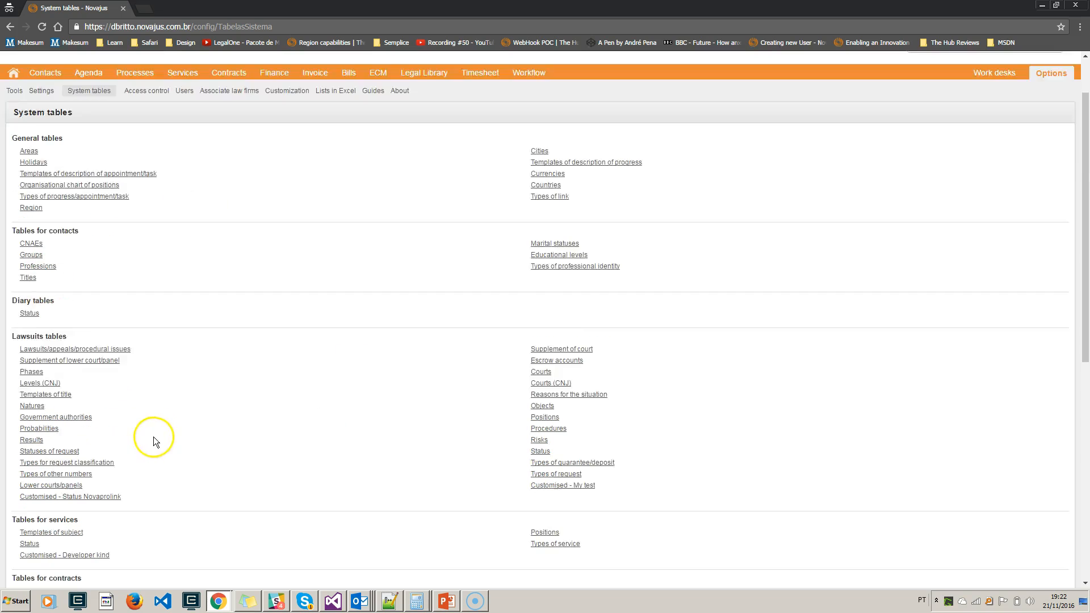
scroll(264, 401, down, 6)
scroll(289, 386, up, 8)
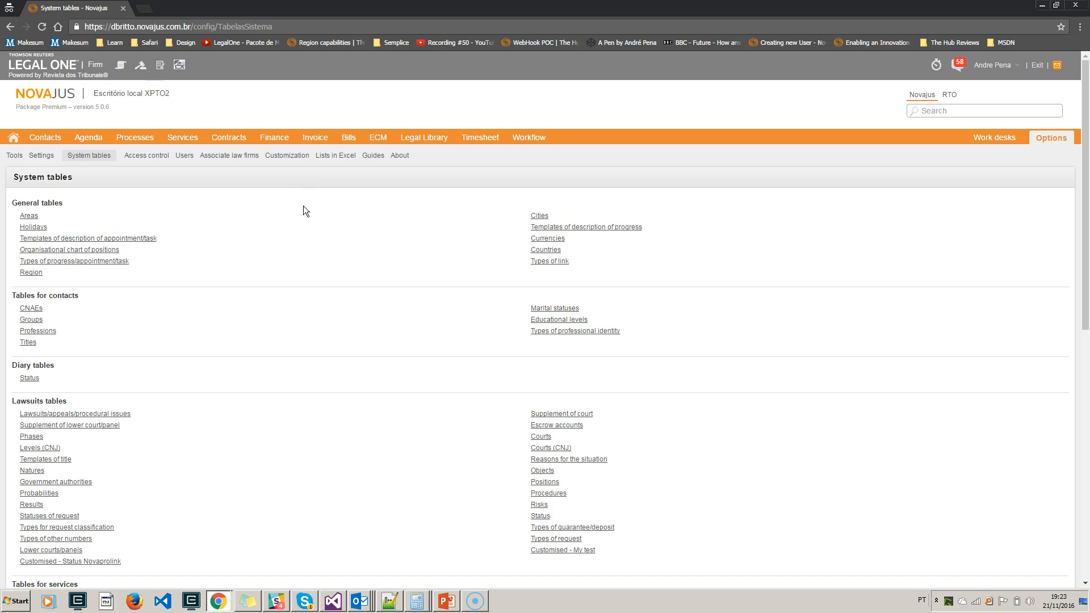
key(ctrl+f)
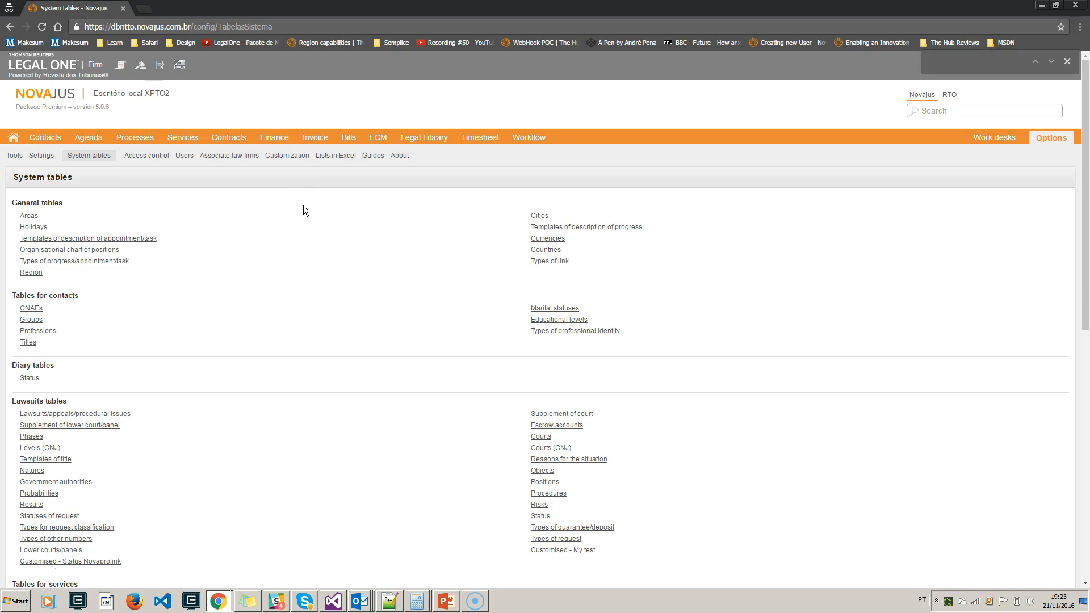
text(law)
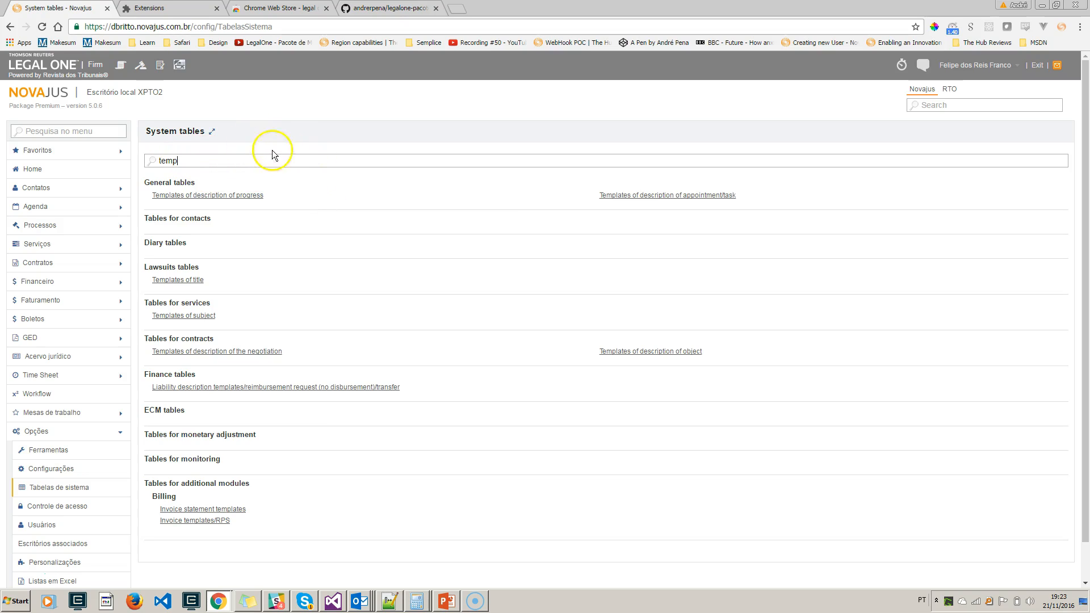
Switch to the extension window, highlight the System tables title, and open the Configurações page under Opções.
drag(142, 132, 192, 131)
scroll(208, 165, down, 1)
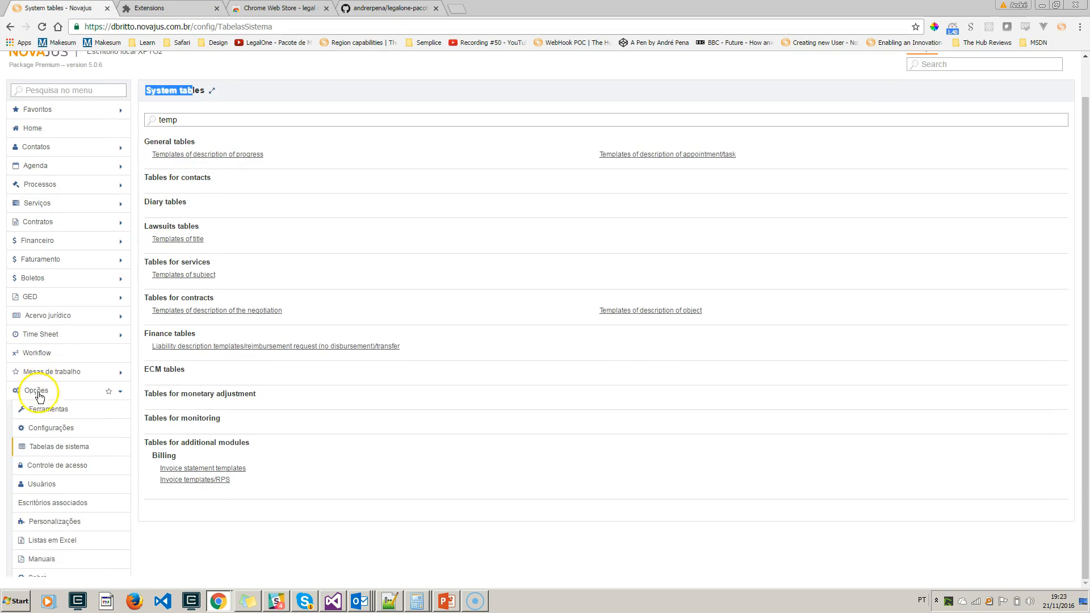
click(50, 427)
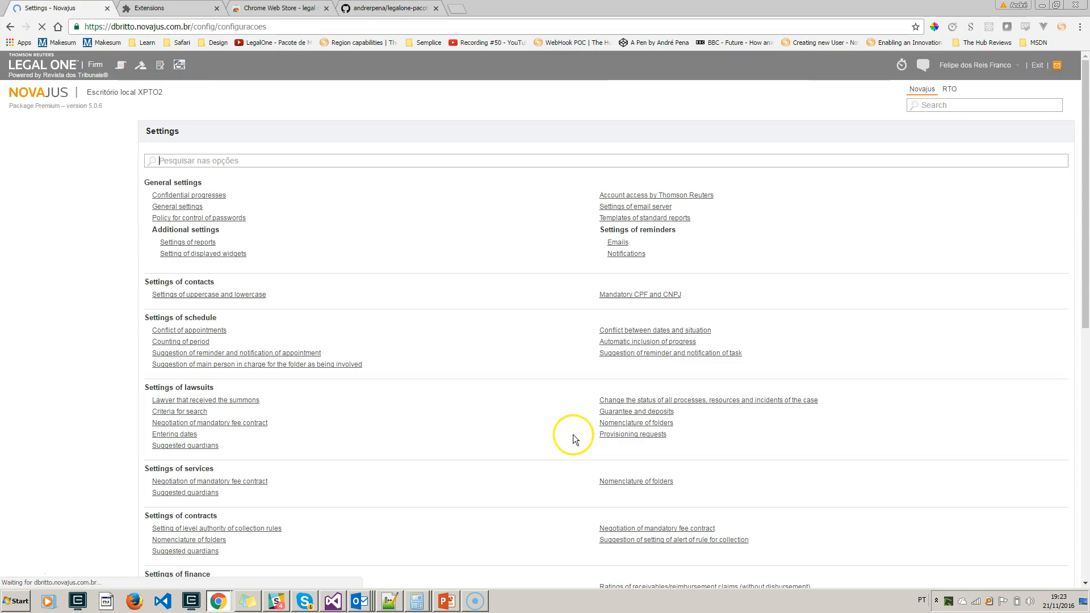
Open the Settings page in the window without the extension and look through its full list of settings.
key(alt+Tab)
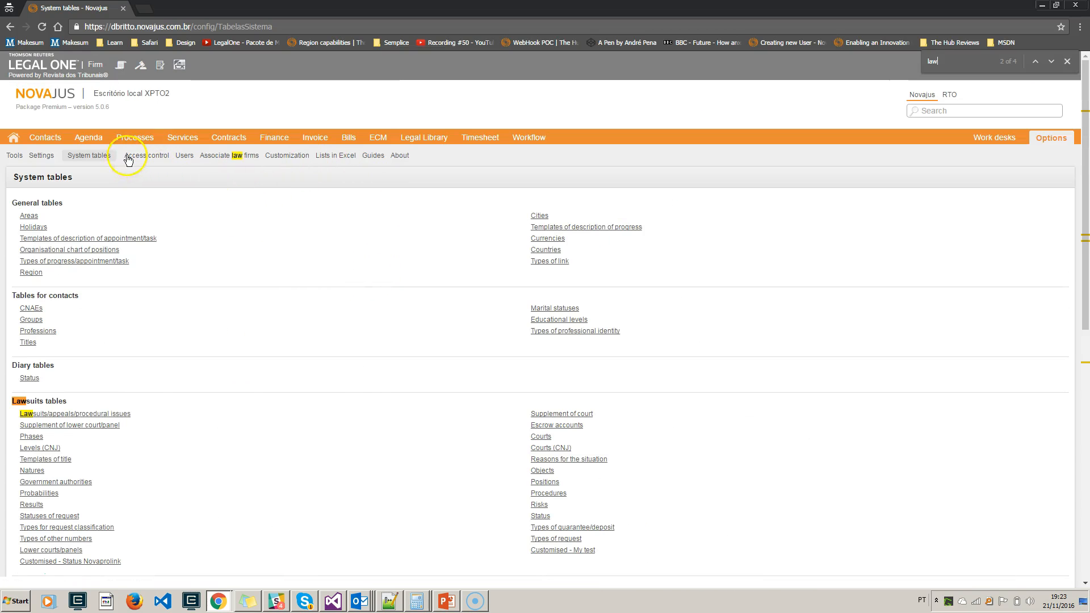
click(289, 156)
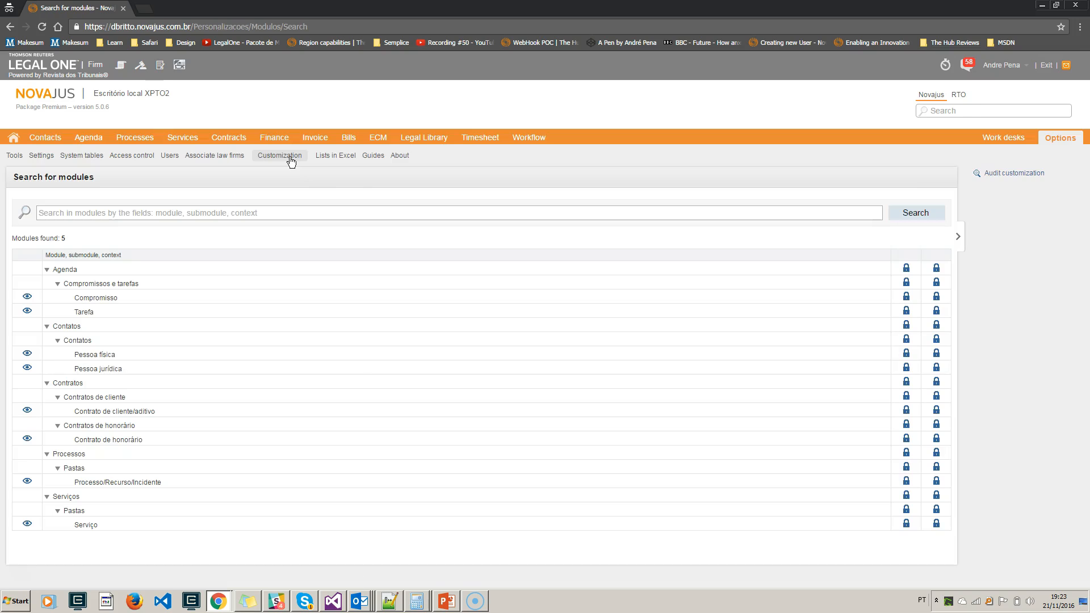
click(47, 158)
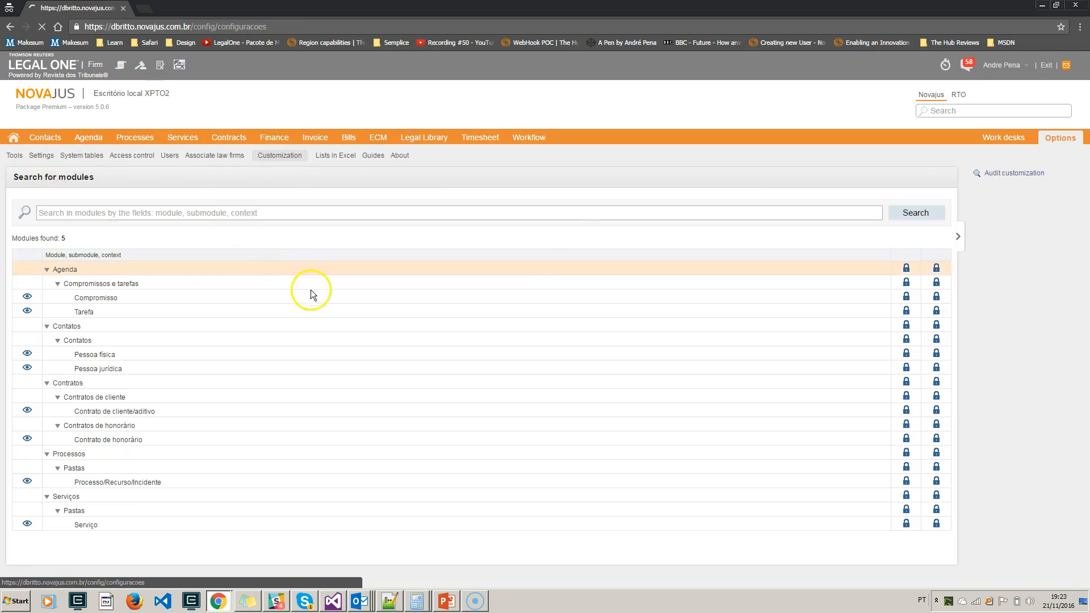
scroll(370, 294, down, 9)
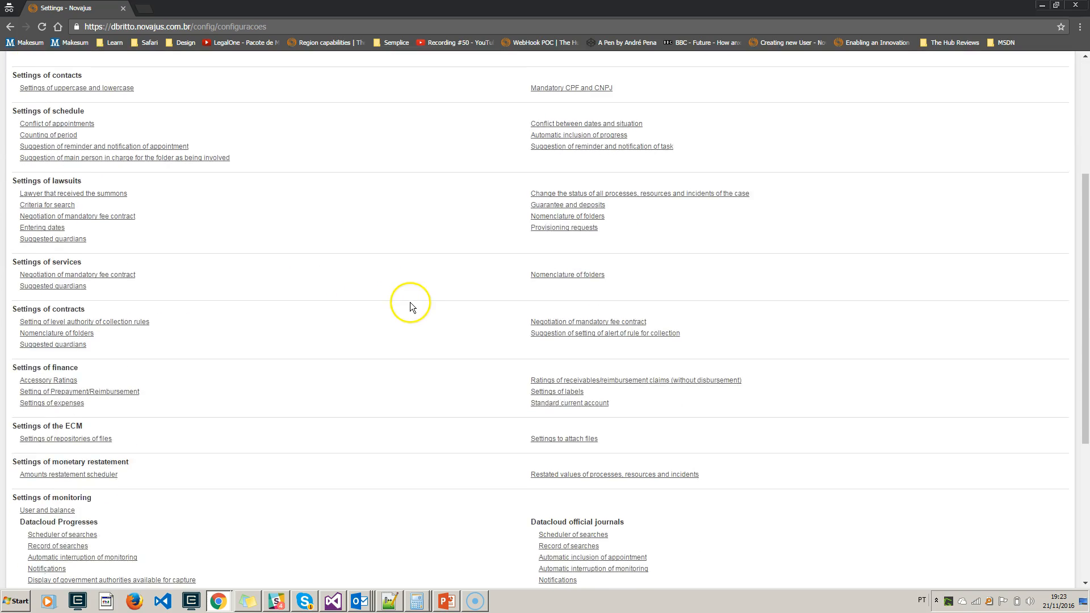
scroll(988, 333, up, 9)
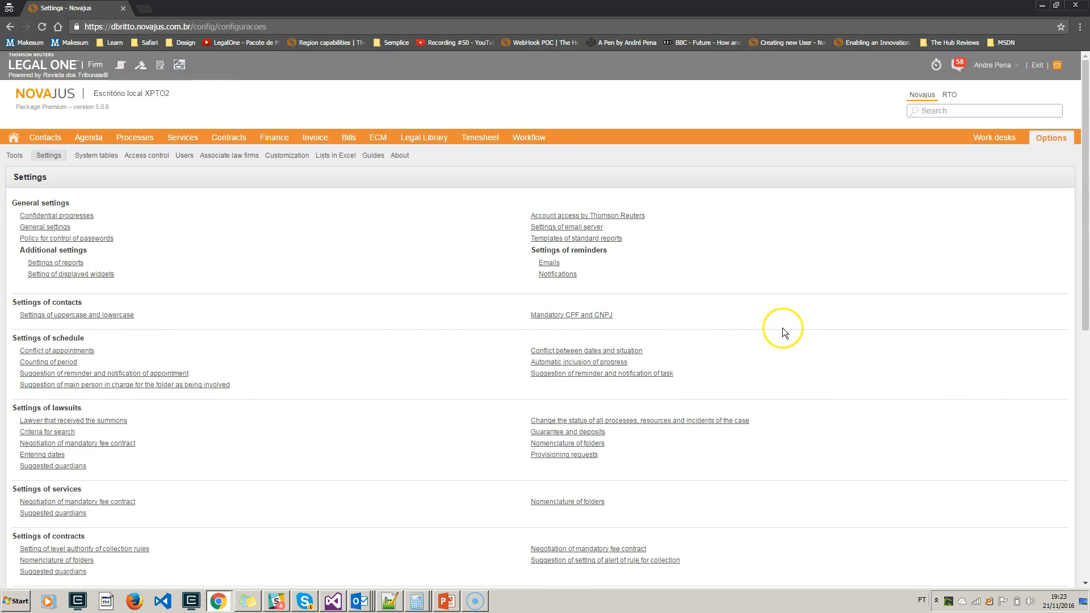
scroll(371, 318, down, 5)
scroll(370, 318, down, 4)
scroll(414, 346, up, 6)
scroll(414, 348, down, 4)
key(alt+Tab)
In the window without the extension, view the first procedural issue in Processes and return to the lawsuits list.
click(139, 138)
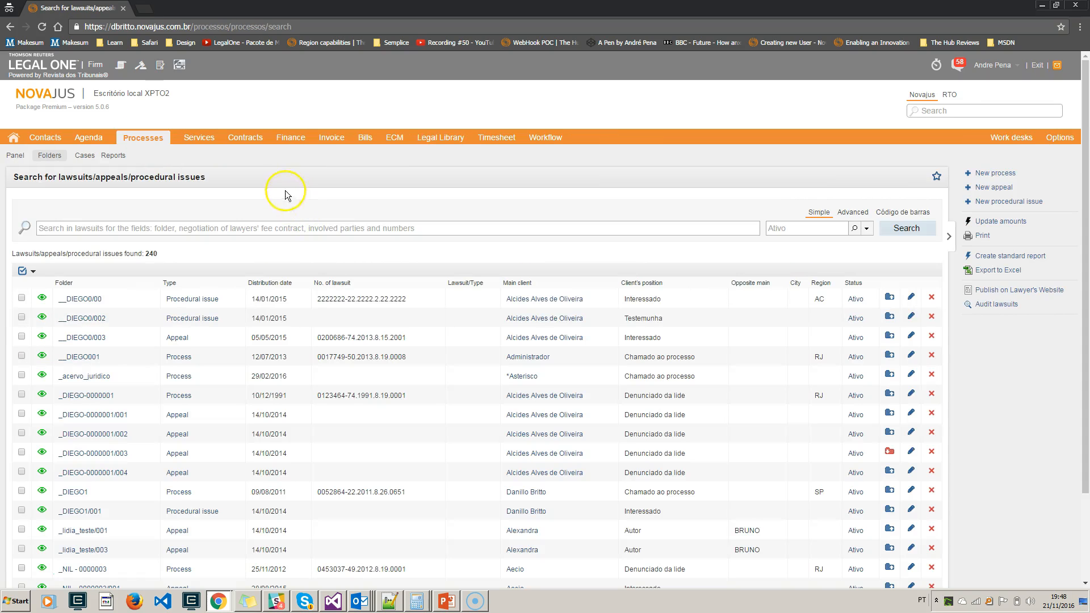
click(42, 298)
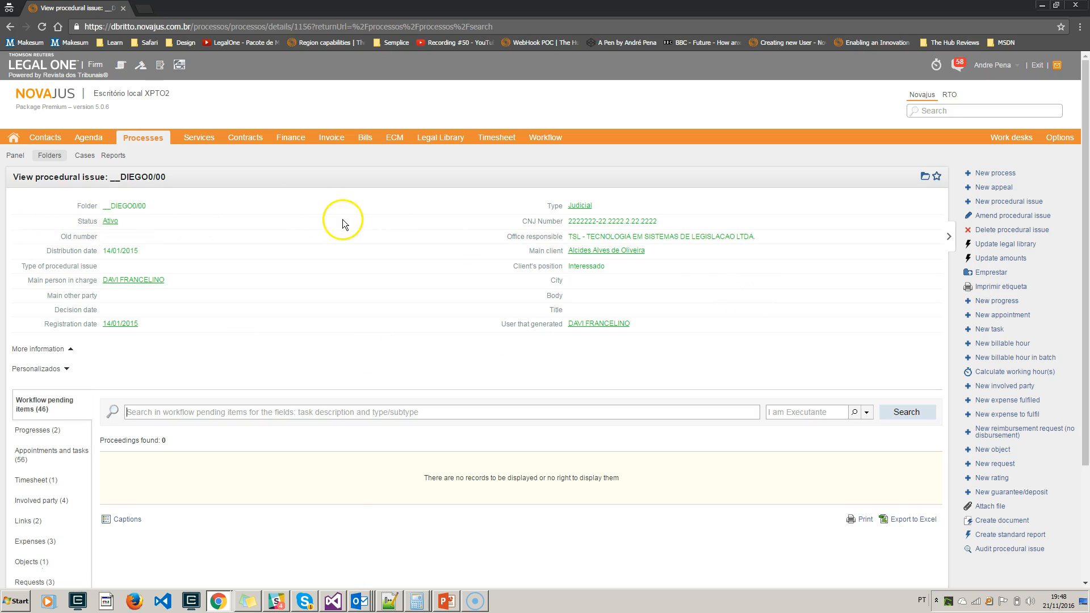
click(10, 27)
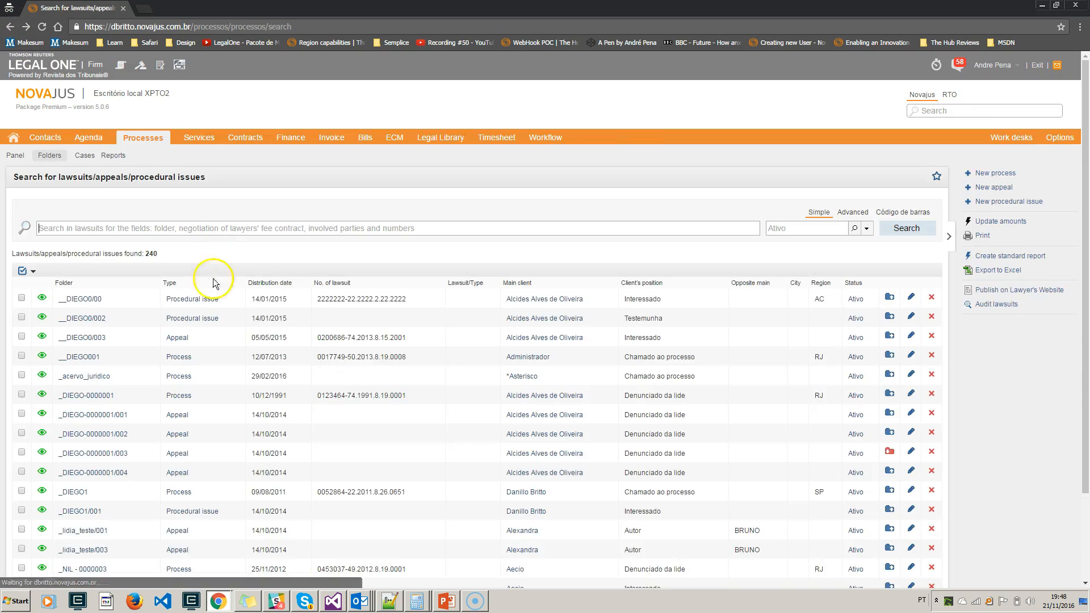
Browse pages 3 and 5 of the lawsuits, appeals and procedural issues list.
click(54, 538)
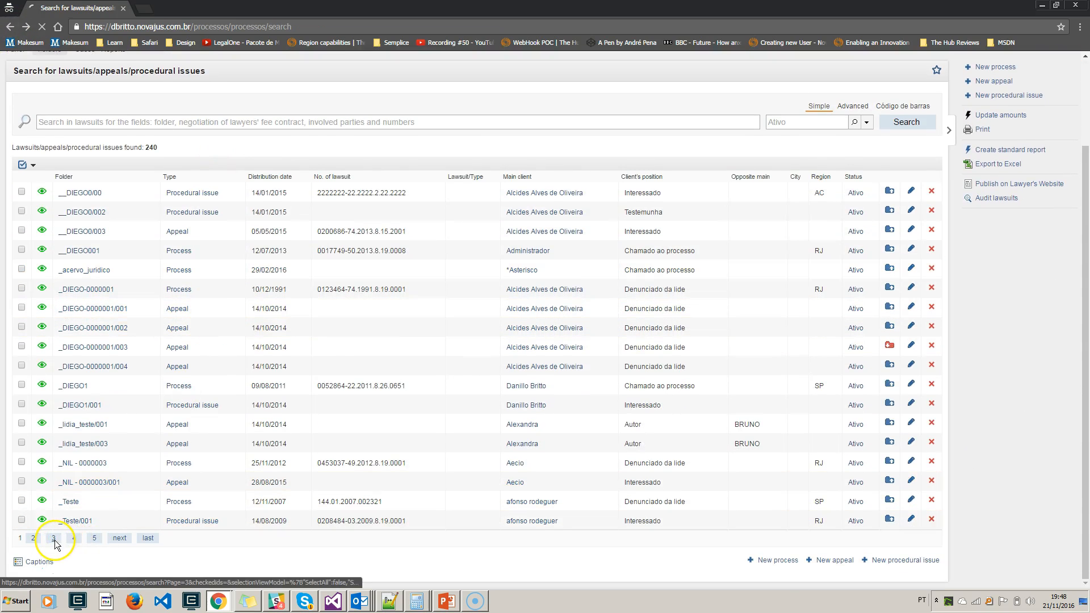
scroll(143, 484, down, 3)
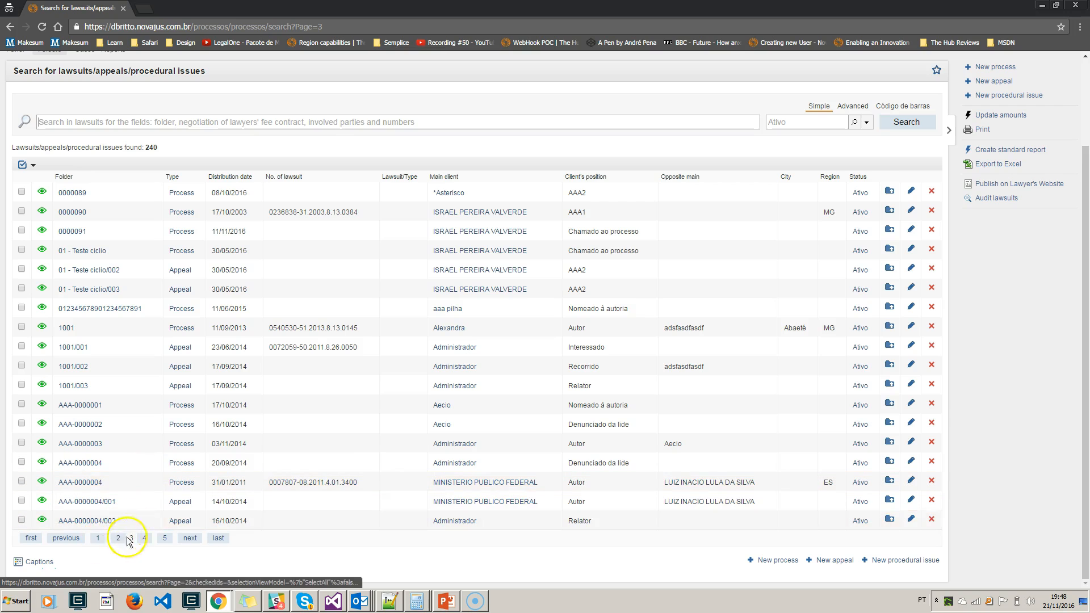
click(165, 539)
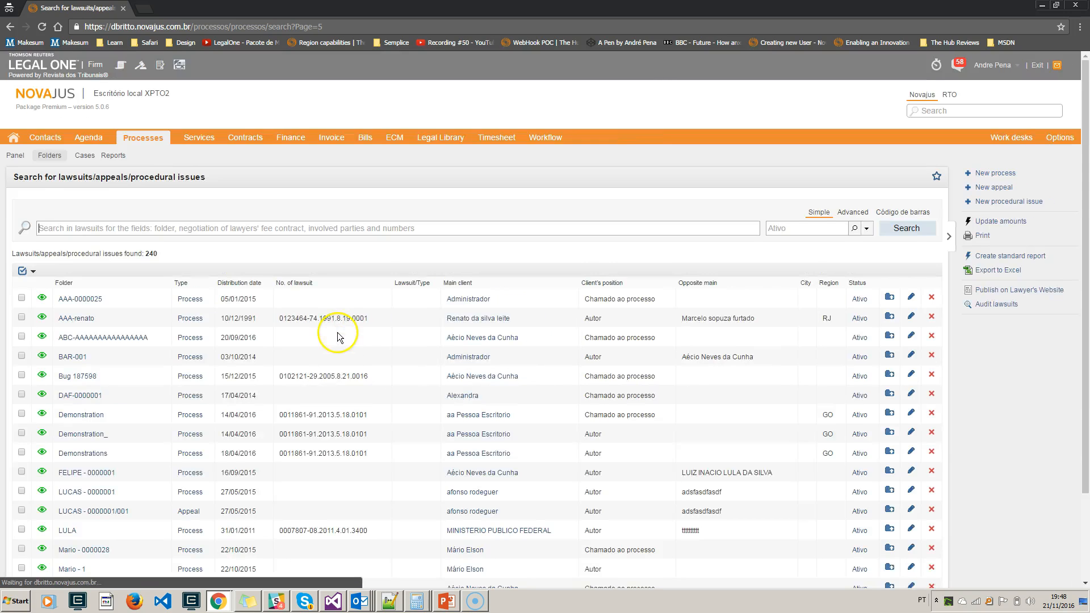
scroll(342, 334, down, 3)
scroll(345, 335, up, 3)
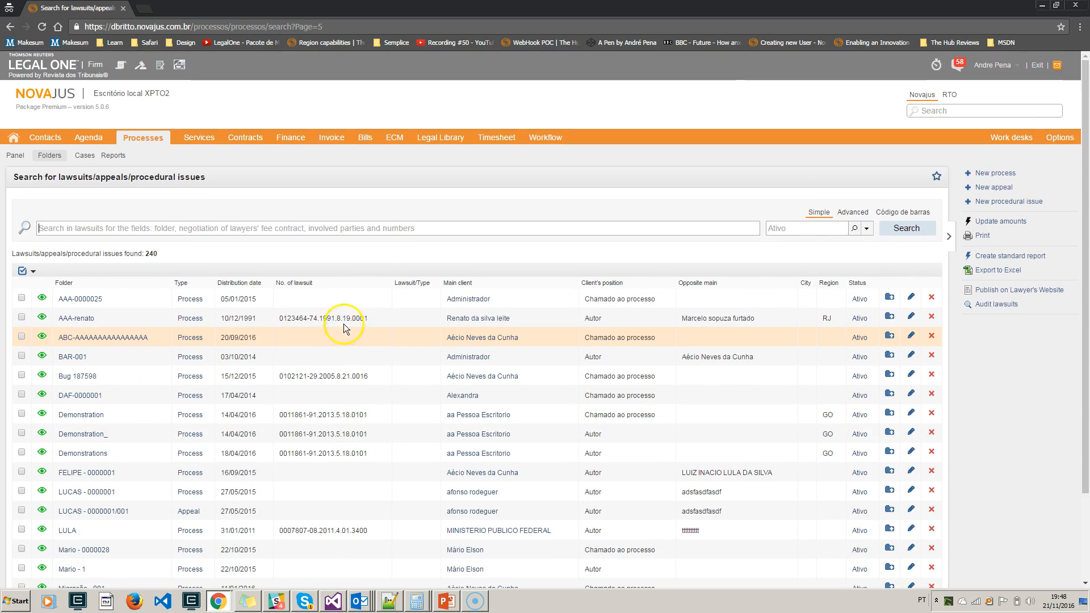
Open the Services list, and view customer contract Clie - 0000001 from the Contracts list.
click(204, 140)
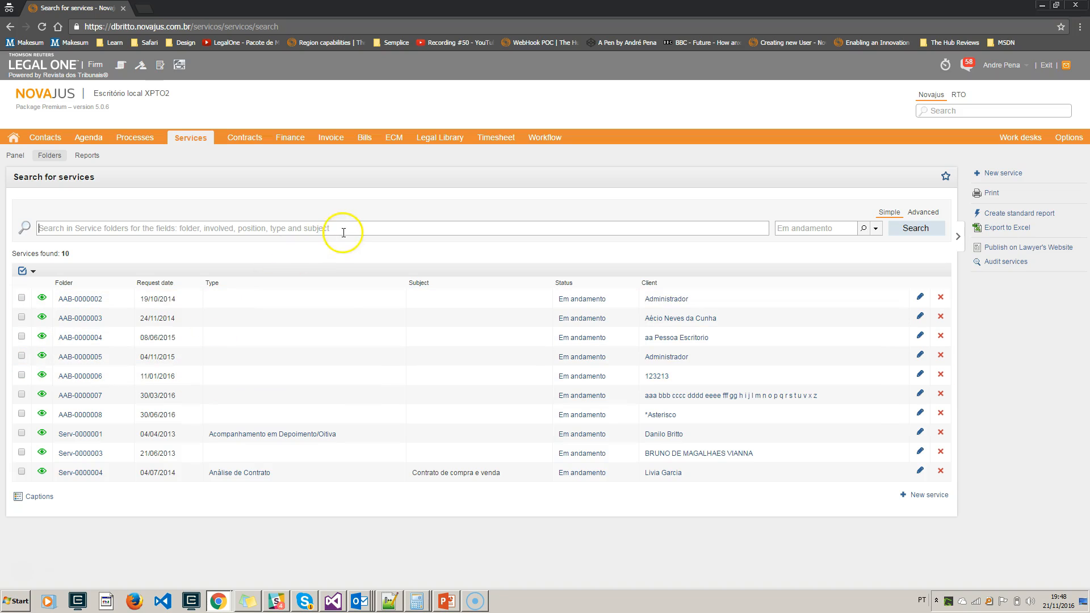
click(259, 140)
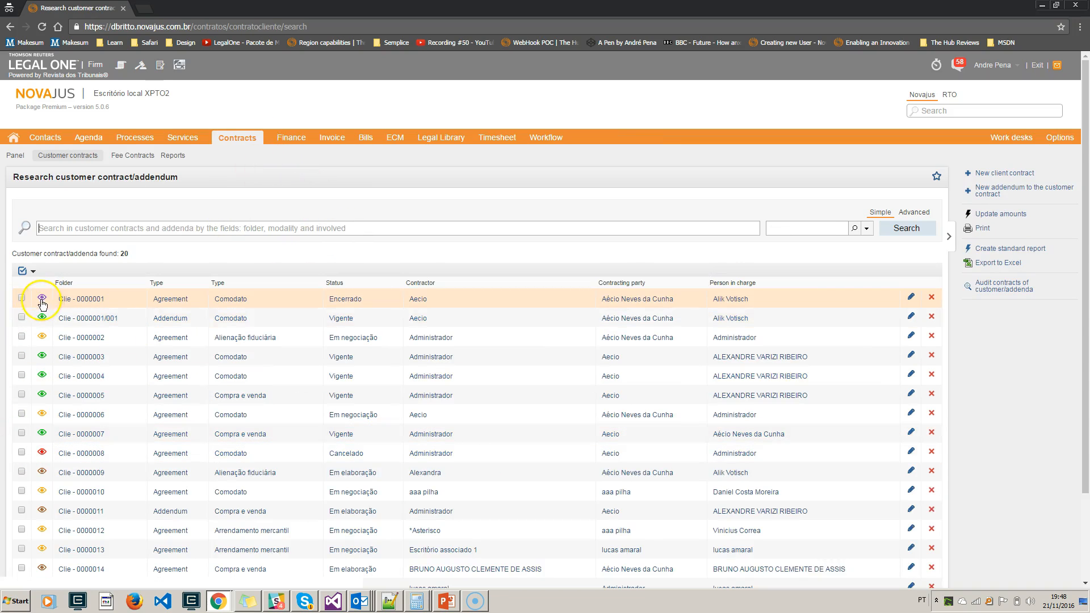
click(42, 299)
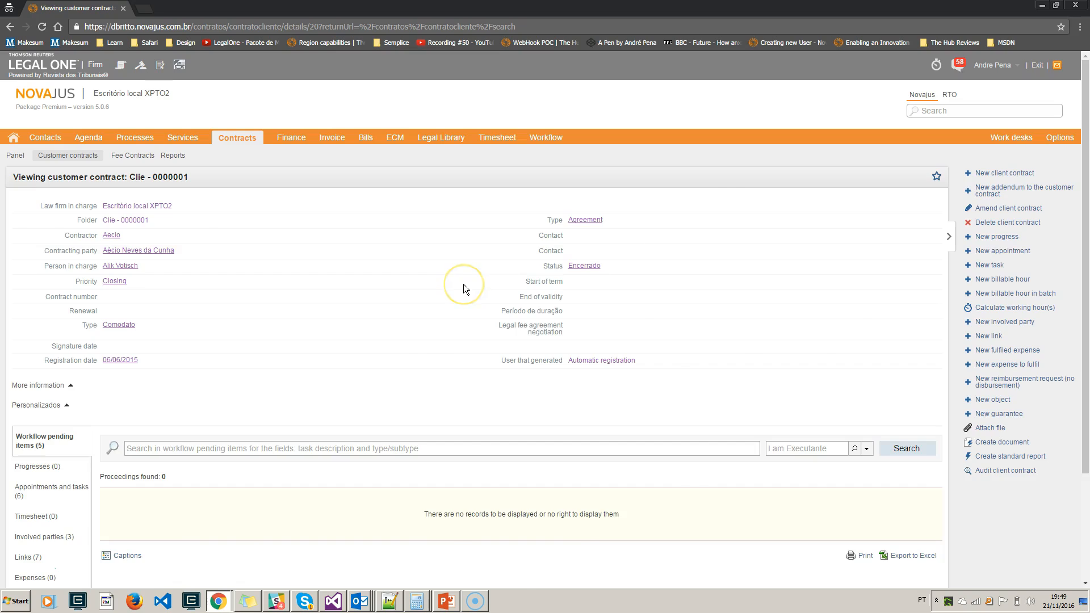
In the extension window, search the menu for "proc" to open the lawsuits list and examine the first procedural issue's details.
key(alt+Tab)
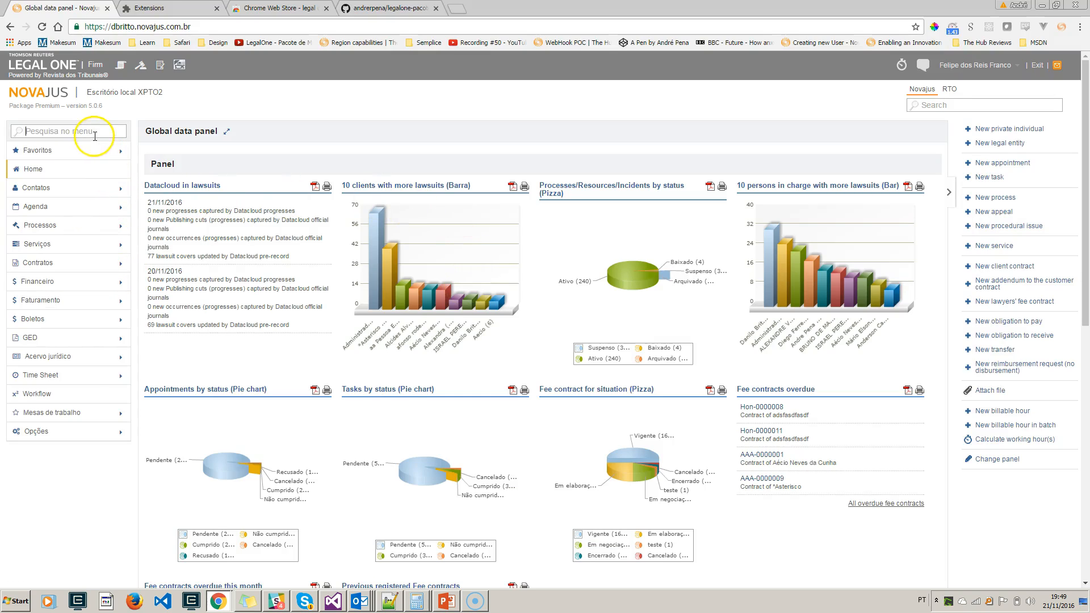
text(n)
key(BackSpace)
text(proc)
click(59, 269)
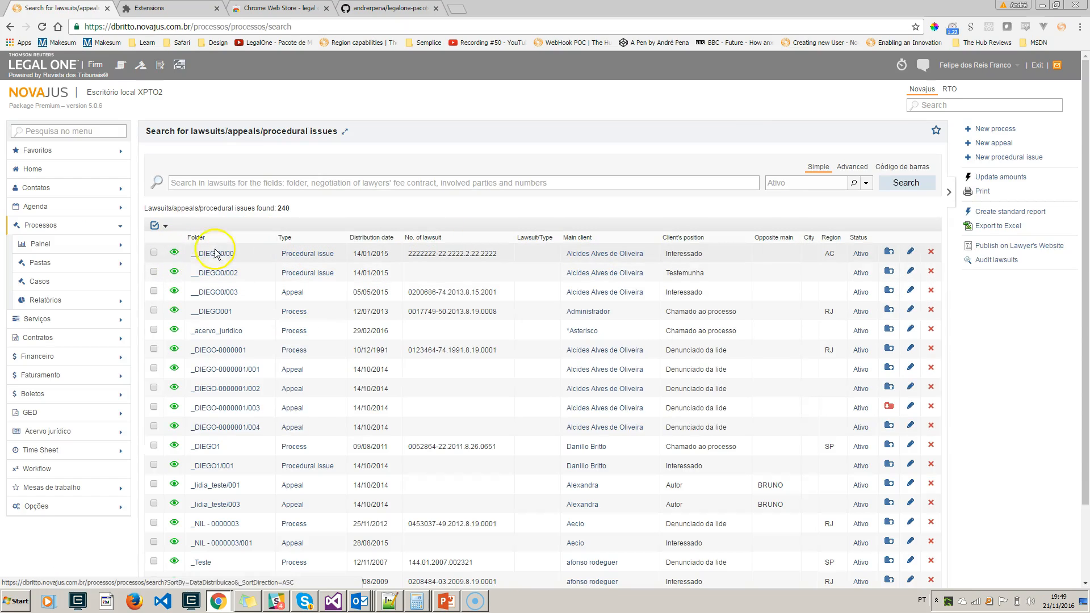
click(176, 257)
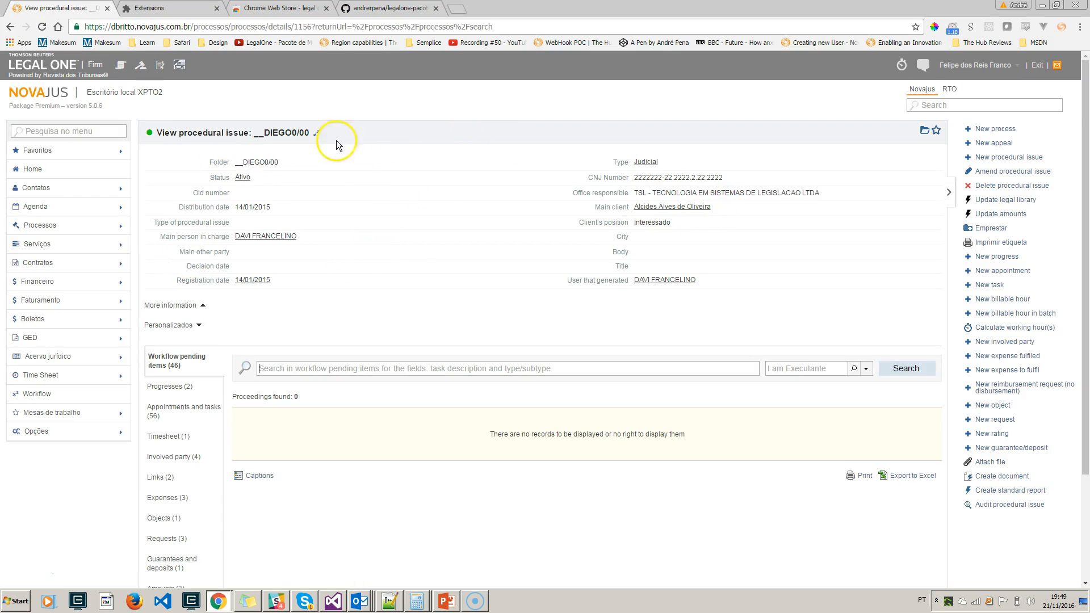
drag(206, 160, 581, 322)
click(581, 323)
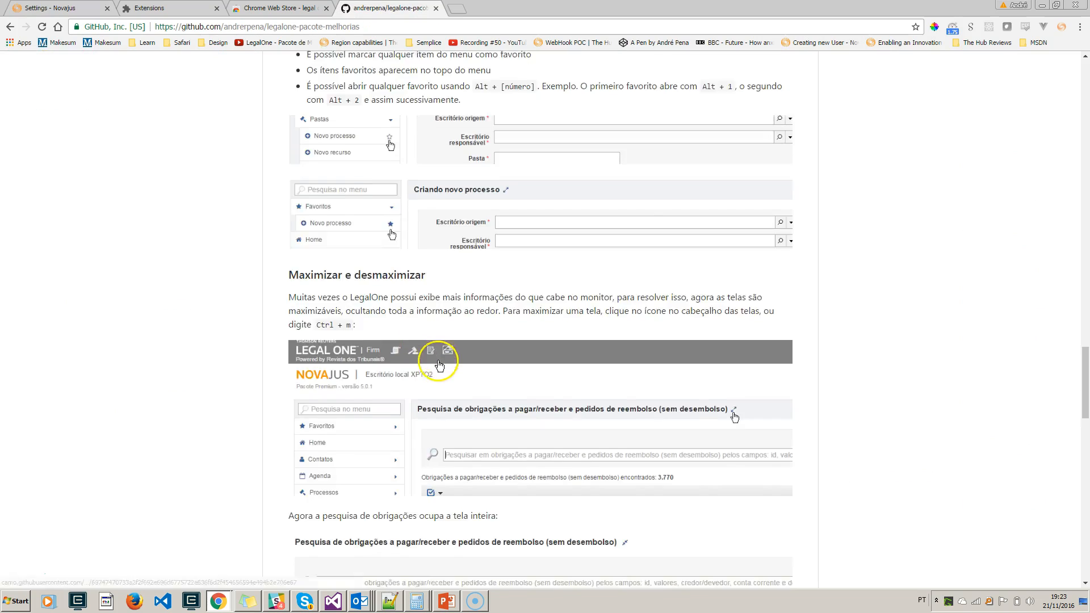
Review the GitHub readme from Maximizar e desmaximizar through the Tabelas de Sistema search section to Sugerindo uma nova funcionalidade.
scroll(438, 360, down, 5)
scroll(437, 359, down, 3)
click(205, 237)
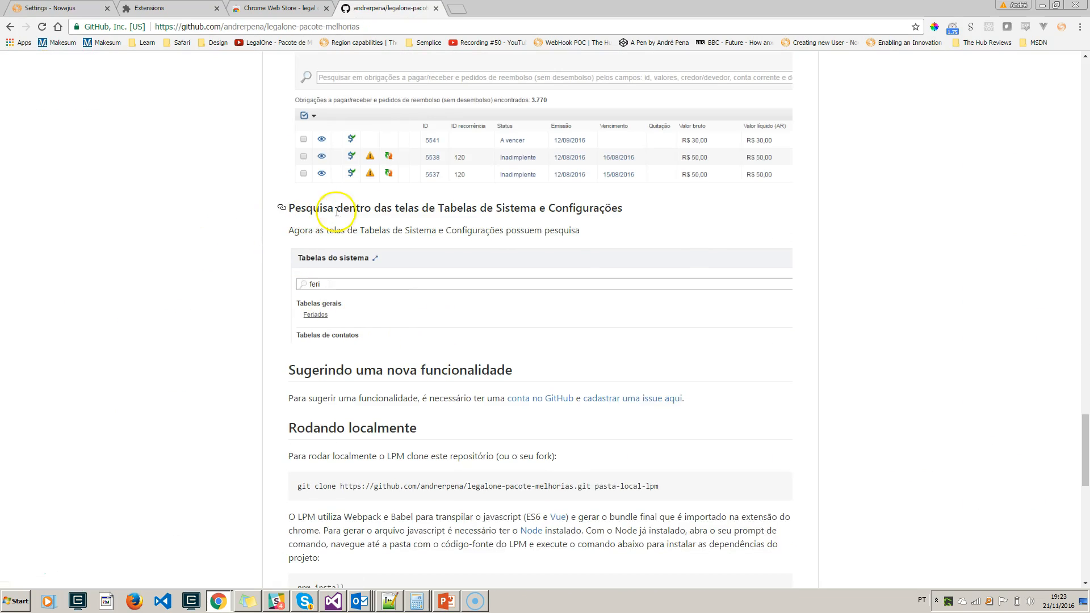
scroll(470, 397, up, 2)
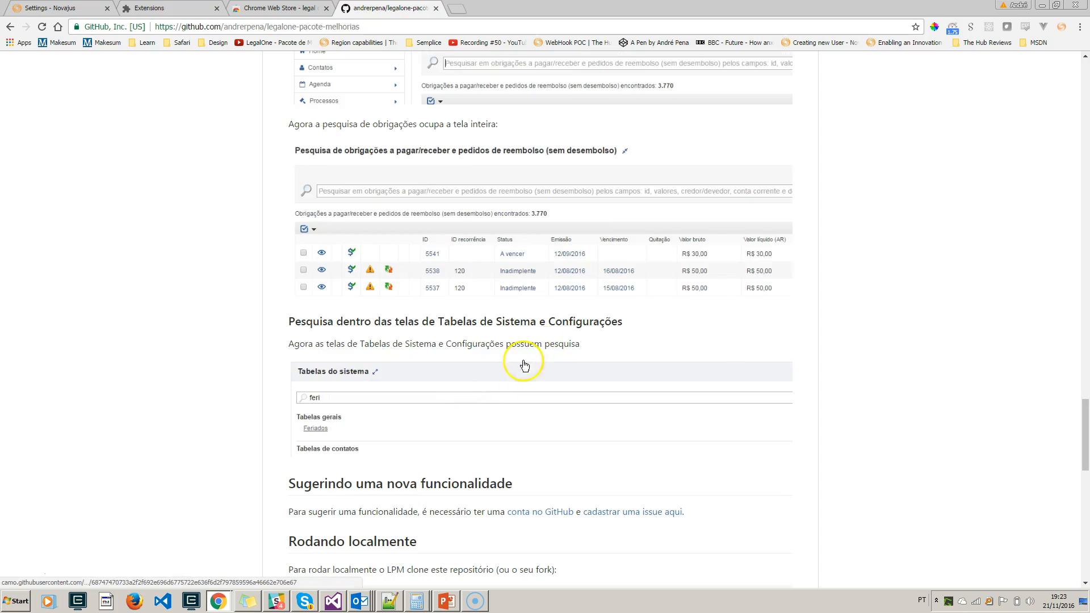
scroll(485, 375, down, 3)
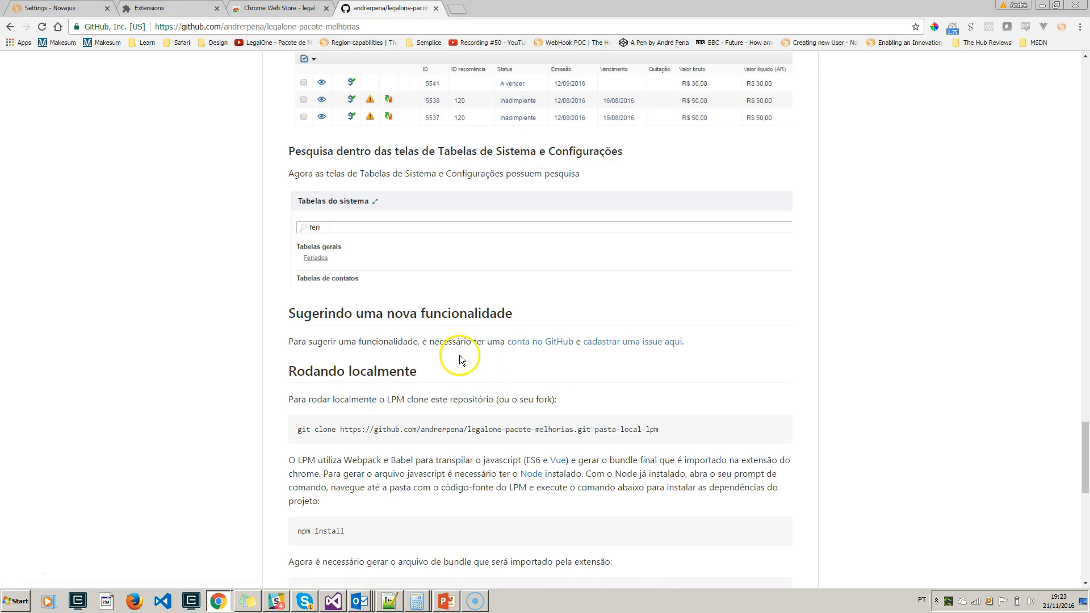